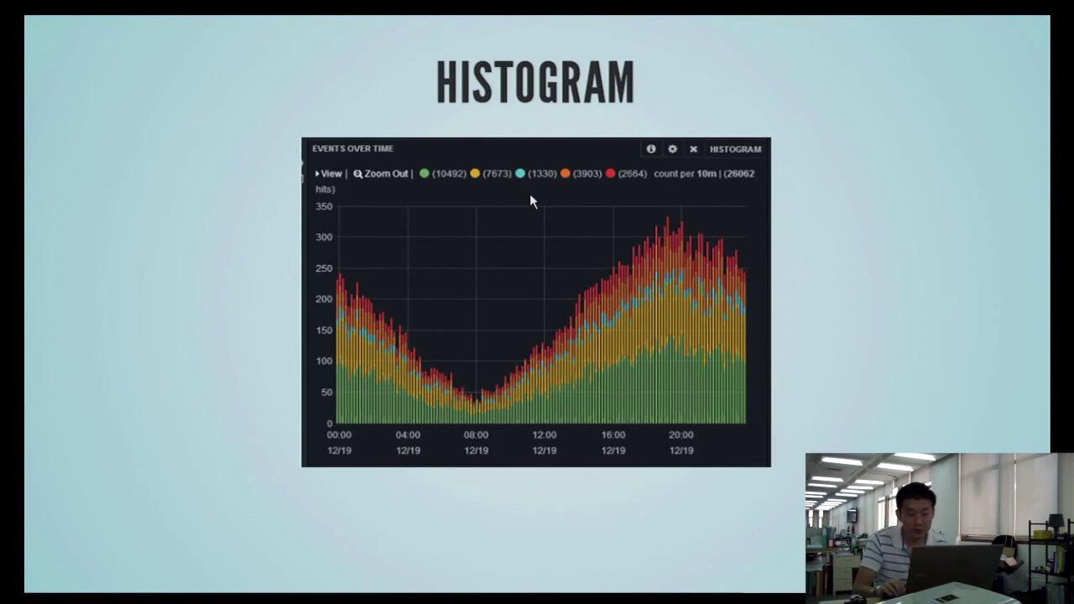
Advance to the TRY IT OUT LIVE slide and open its demo.kibana.org dashboard link
{"action": "key", "text": "Right"}
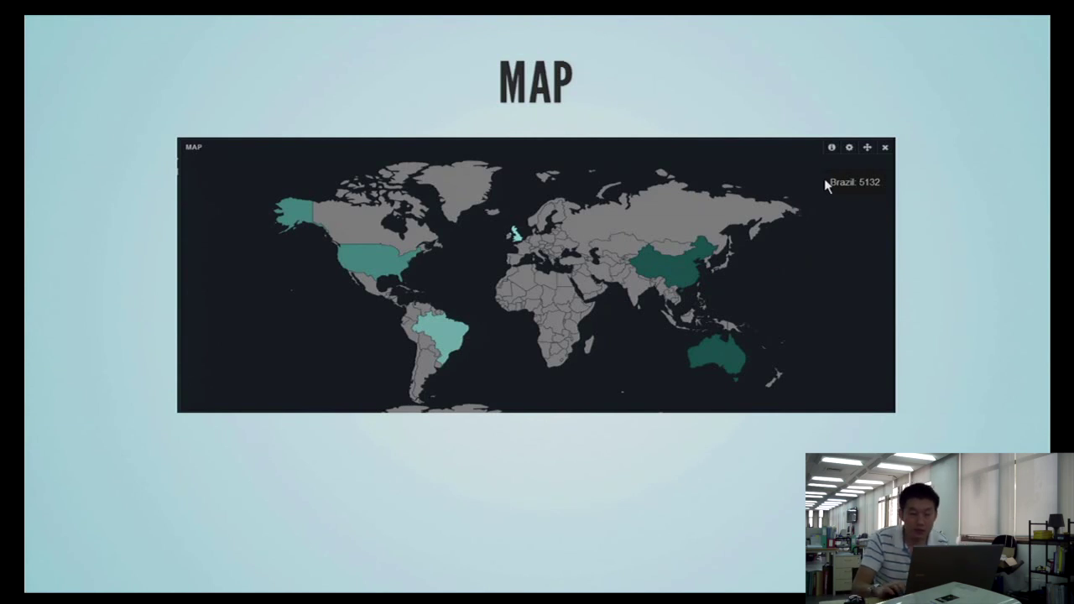
{"action": "key", "text": "Right"}
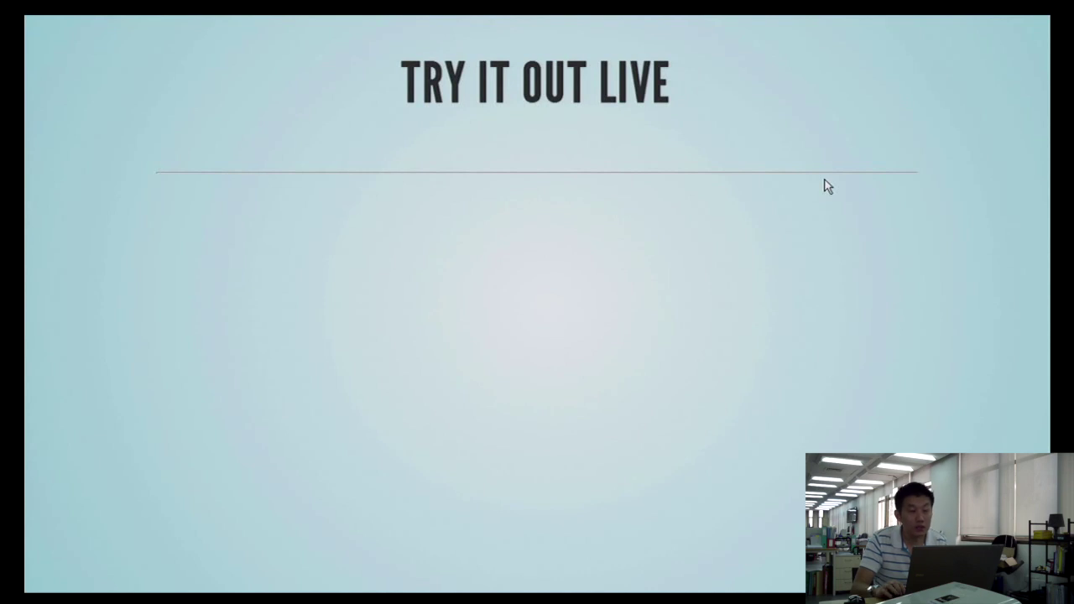
{"action": "key", "text": "Right"}
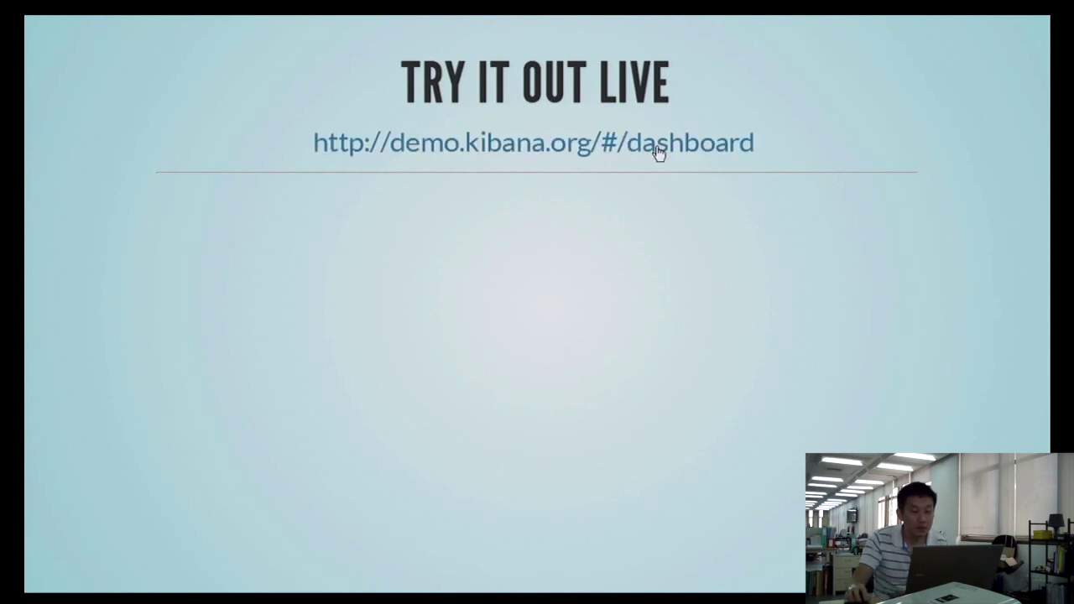
{"action": "left_click", "coordinate": [600, 148]}
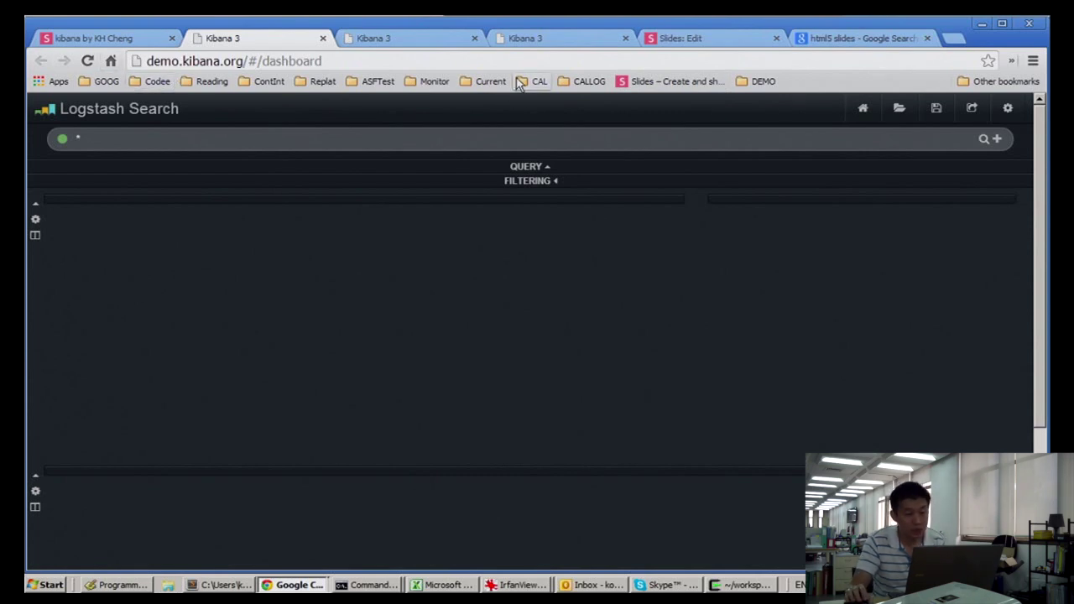
Bring up the list of saved dashboards on the Kibana demo page
{"action": "scroll", "coordinate": [576, 260], "scroll_direction": "down", "scroll_amount": 2}
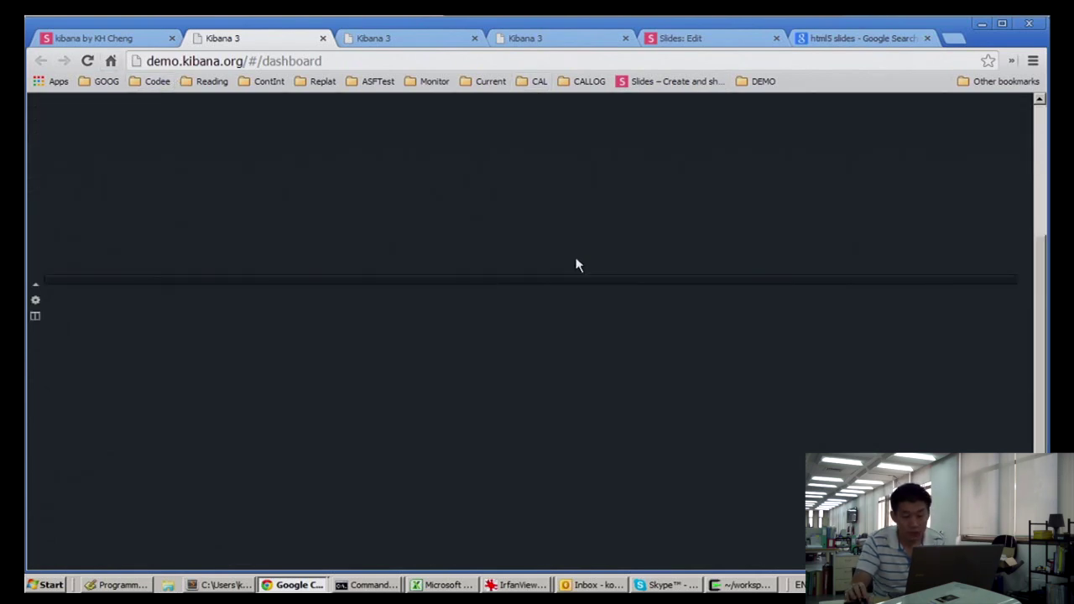
{"action": "scroll", "coordinate": [577, 265], "scroll_direction": "up", "scroll_amount": 2}
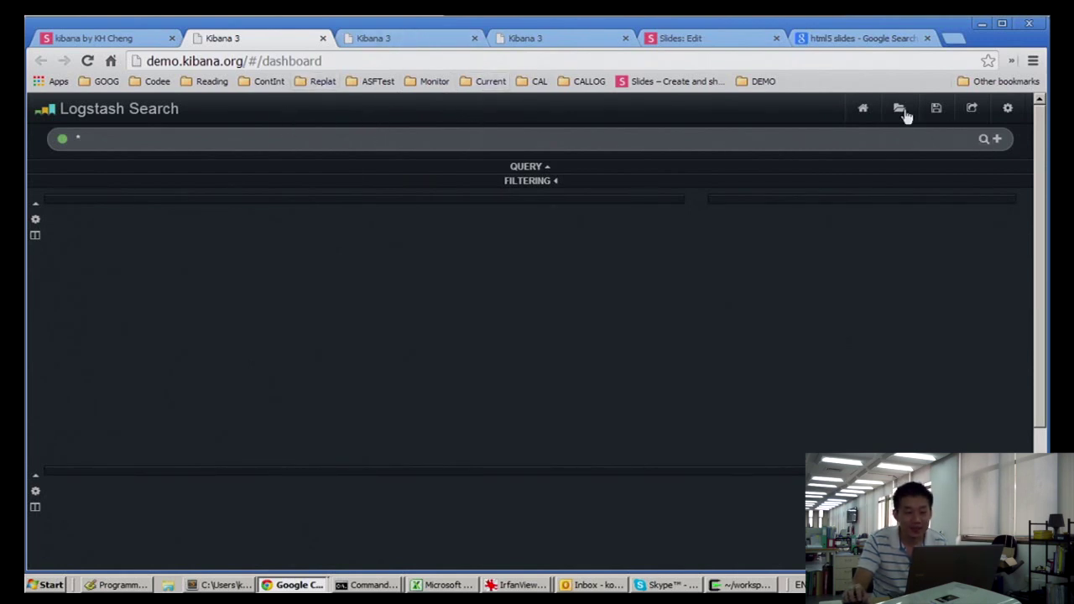
{"action": "left_click", "coordinate": [642, 62]}
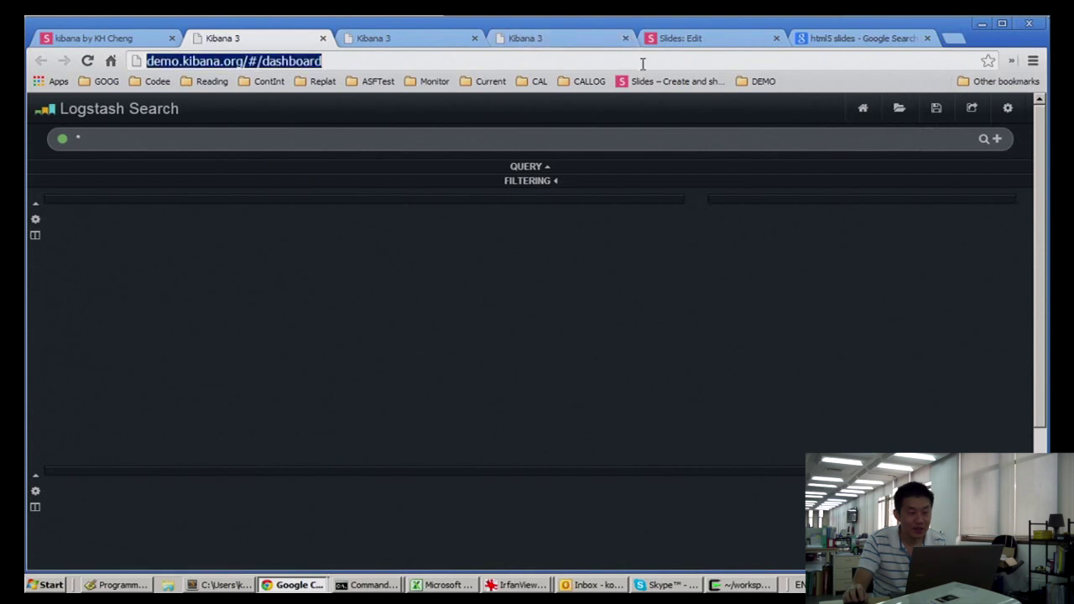
{"action": "left_click", "coordinate": [899, 109]}
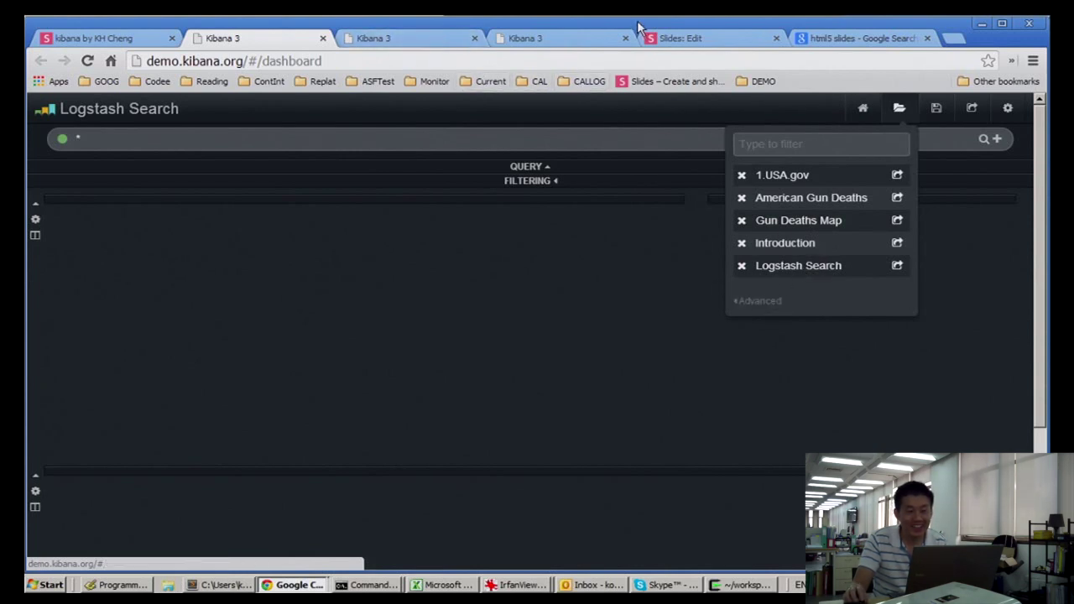
Look over the Logstash Search and localhost demo dashboards, then return to the slides
{"action": "left_click", "coordinate": [426, 36]}
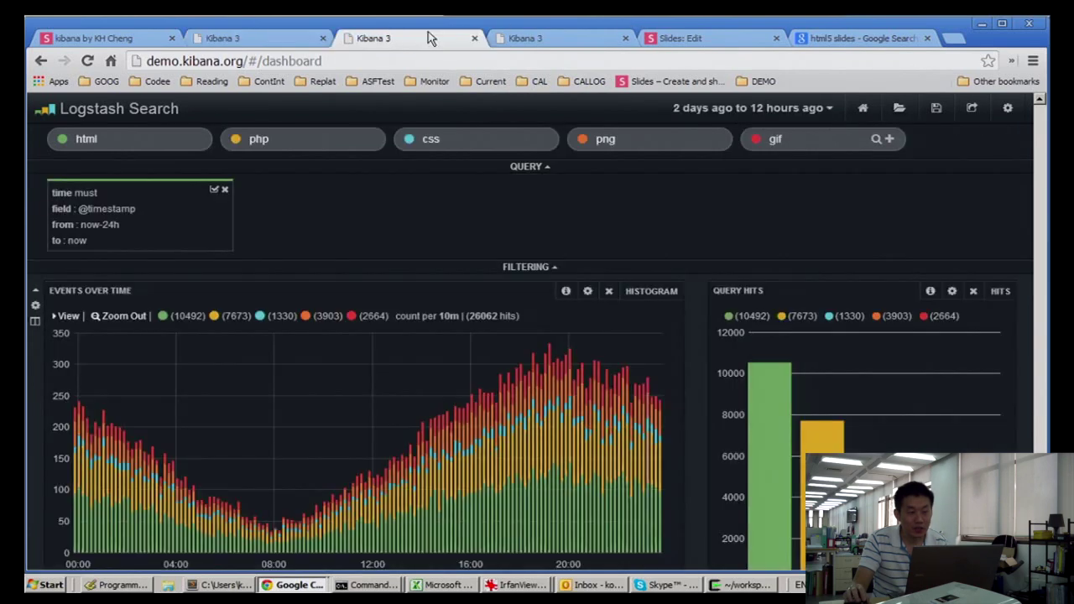
{"action": "left_click", "coordinate": [560, 39]}
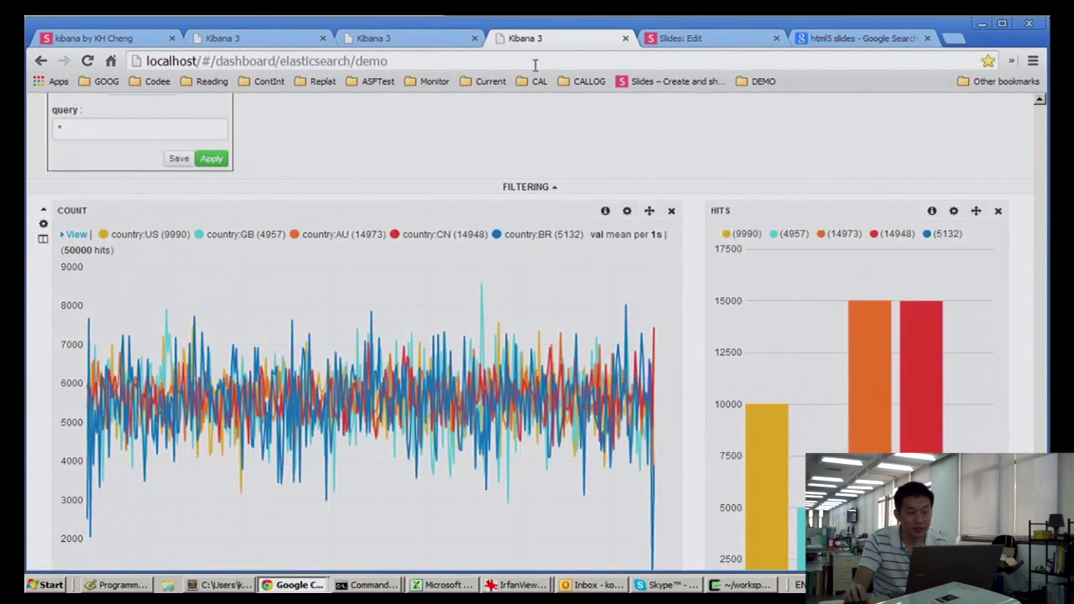
{"action": "scroll", "coordinate": [545, 137], "scroll_direction": "up", "scroll_amount": 3}
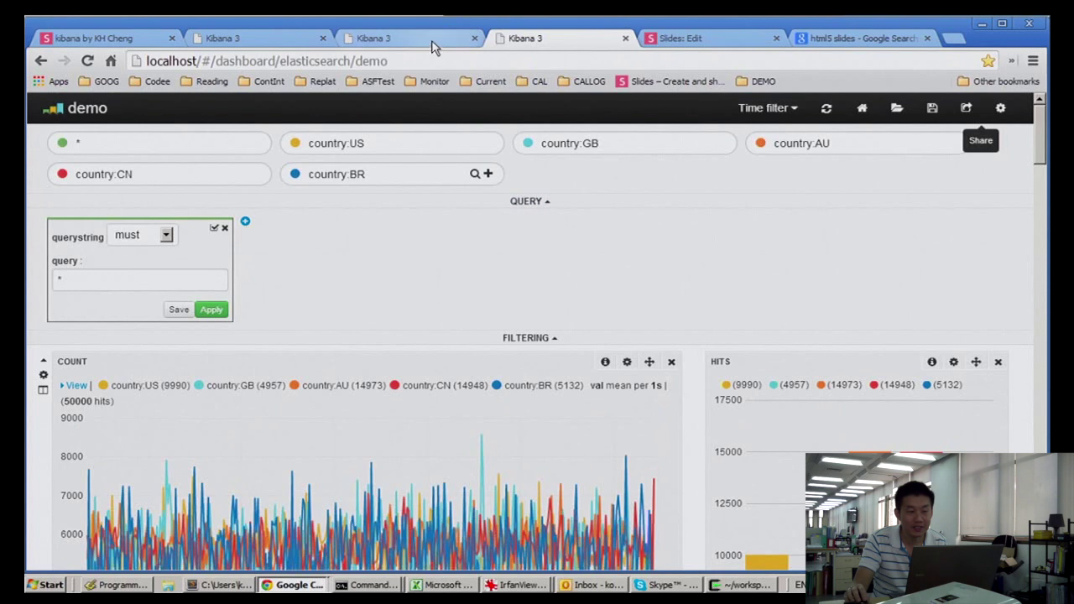
{"action": "left_click", "coordinate": [119, 42]}
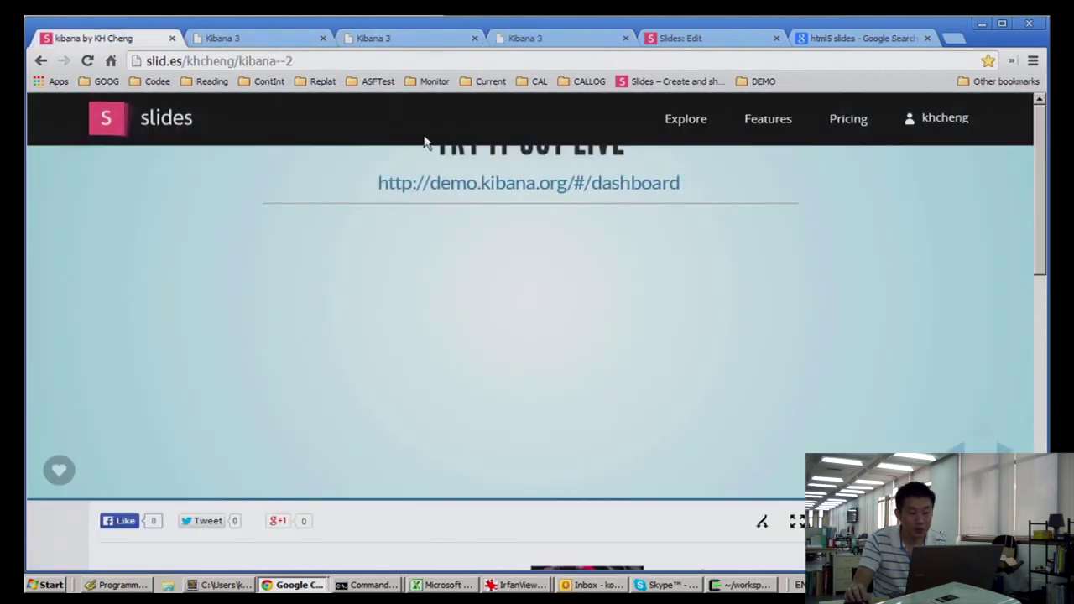
Present the setup slide full screen, revealing the Java/Elasticsearch, Kibana and webserver lines
{"action": "left_click", "coordinate": [798, 522]}
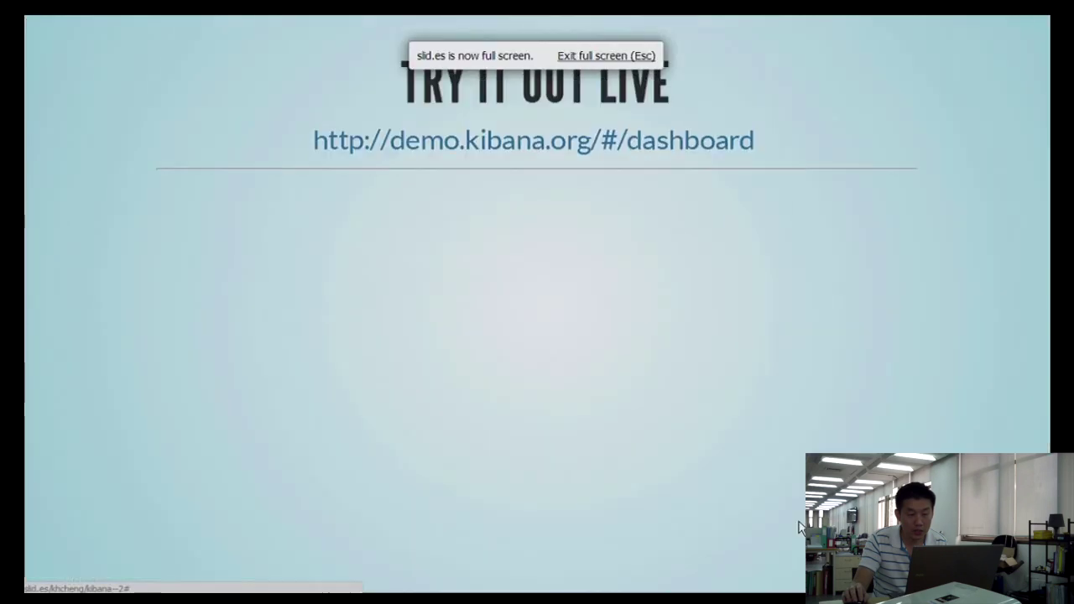
{"action": "key", "text": "Right"}
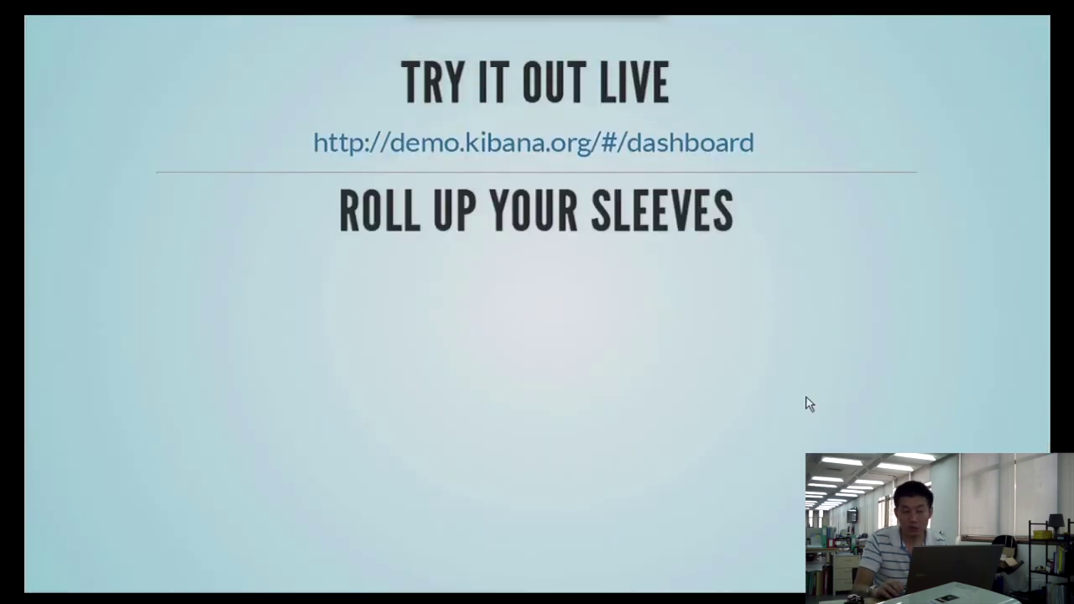
{"action": "key", "text": "Right"}
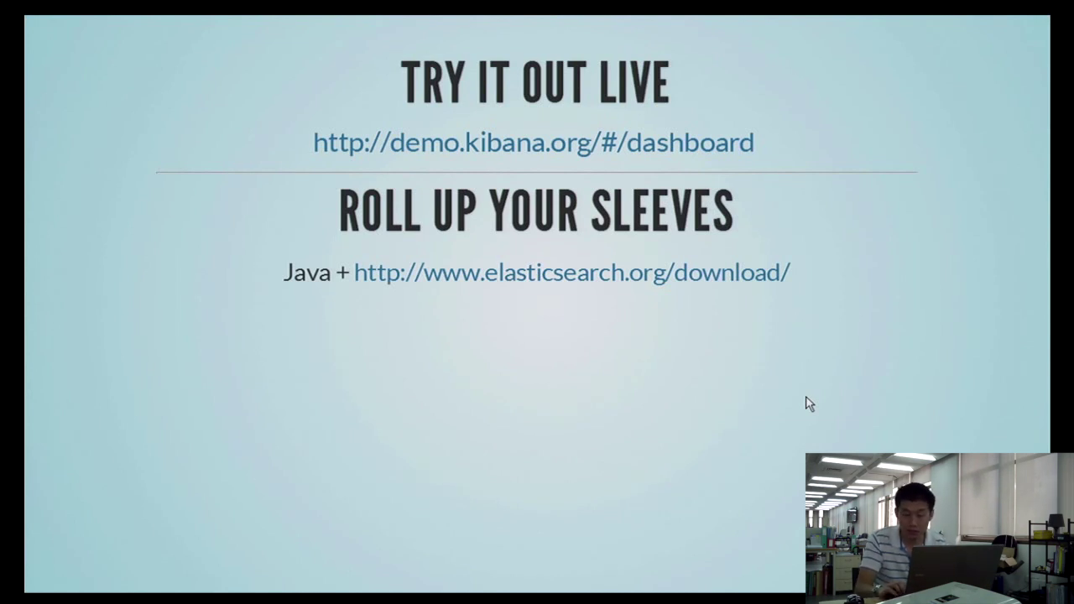
{"action": "key", "text": "Right"}
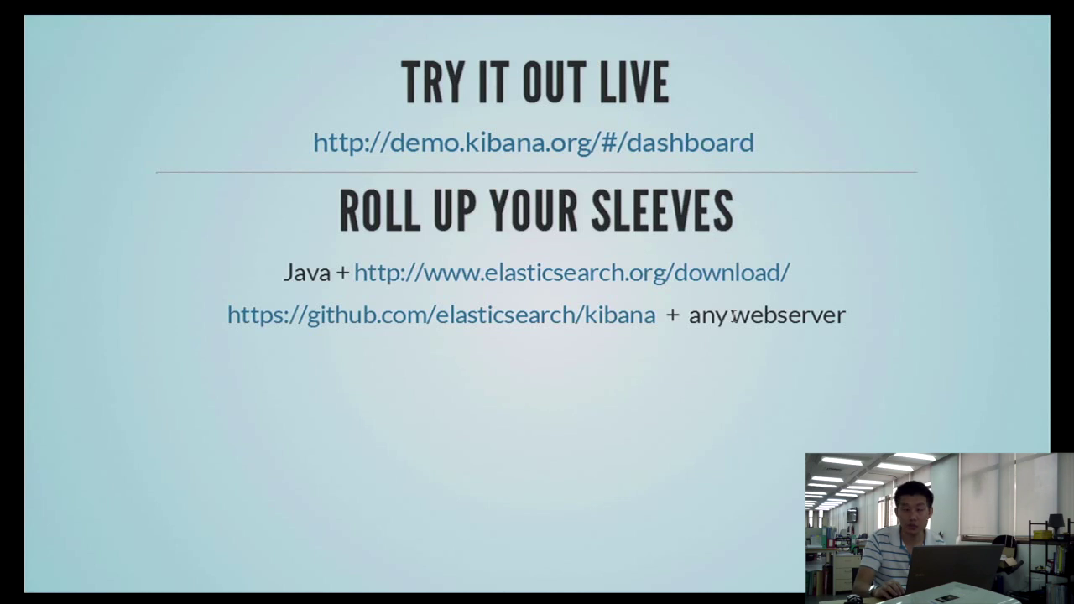
{"action": "key", "text": "Right"}
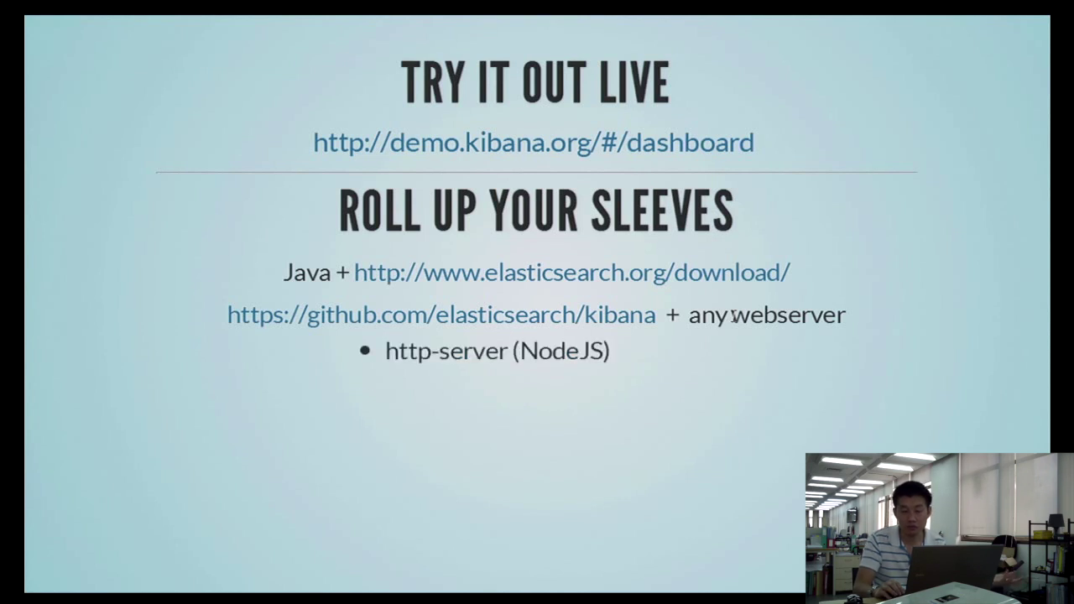
{"action": "key", "text": "Right"}
{"action": "key", "text": "Right"}
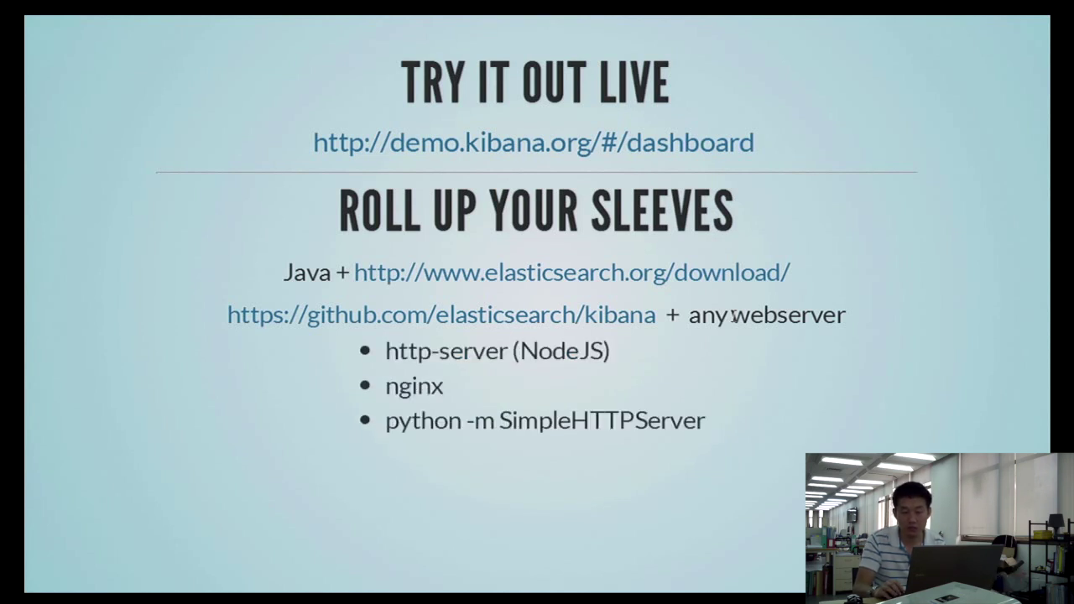
Peek at the HANDS-ON DEMO slide, step back, and follow the elasticsearch.org/download link
{"action": "key", "text": "Right"}
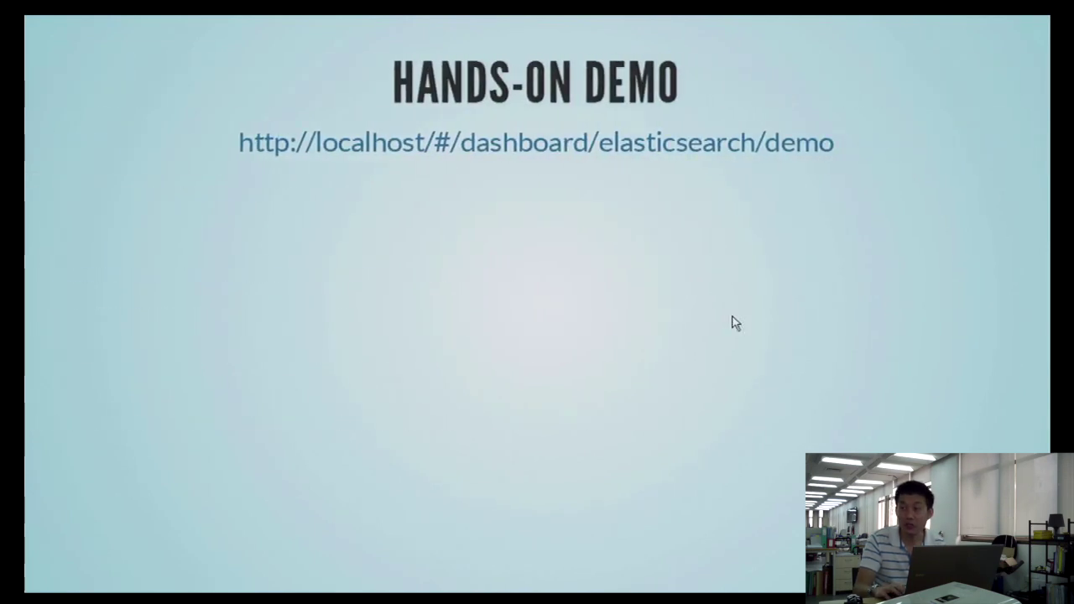
{"action": "key", "text": "Left"}
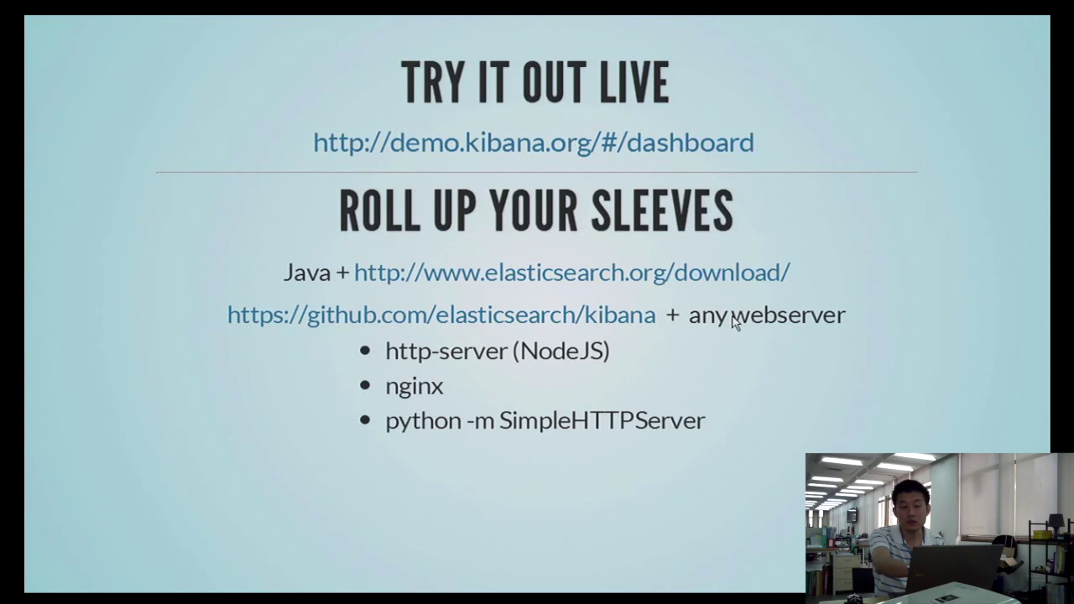
{"action": "left_click", "coordinate": [582, 276]}
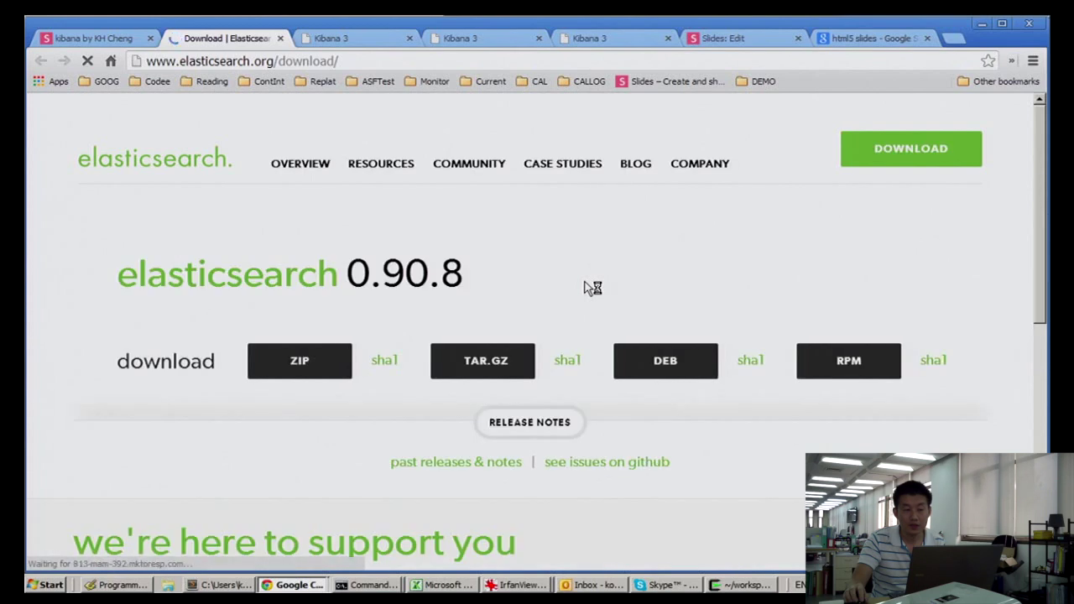
Scroll through the Elasticsearch 0.90.8 download page, then go to the elasticsearch.org home page
{"action": "left_click", "coordinate": [897, 152]}
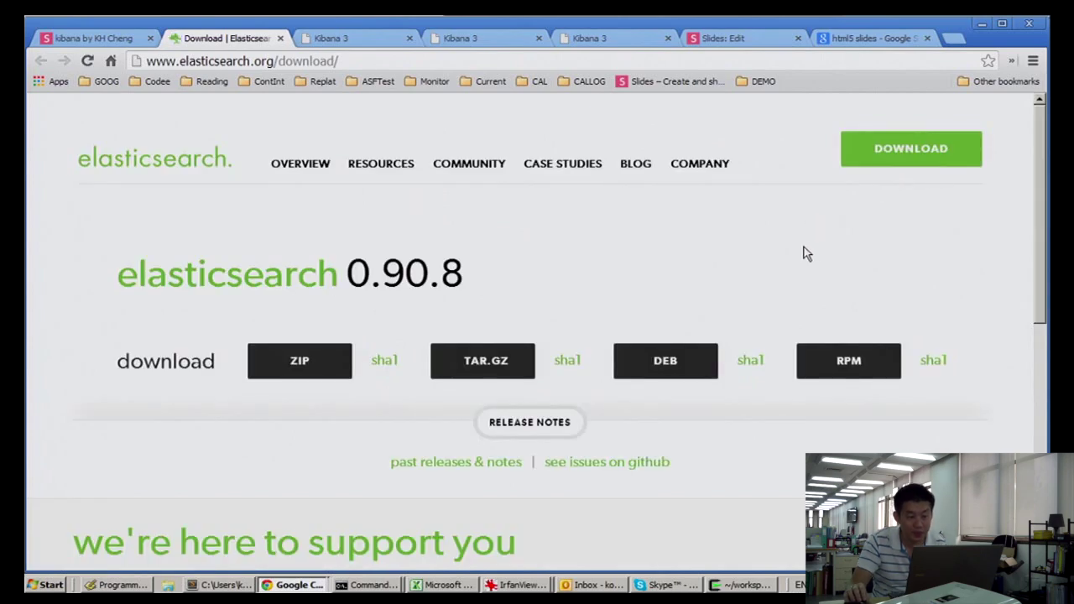
{"action": "scroll", "coordinate": [808, 252], "scroll_direction": "down", "scroll_amount": 5}
{"action": "scroll", "coordinate": [800, 252], "scroll_direction": "down", "scroll_amount": 1}
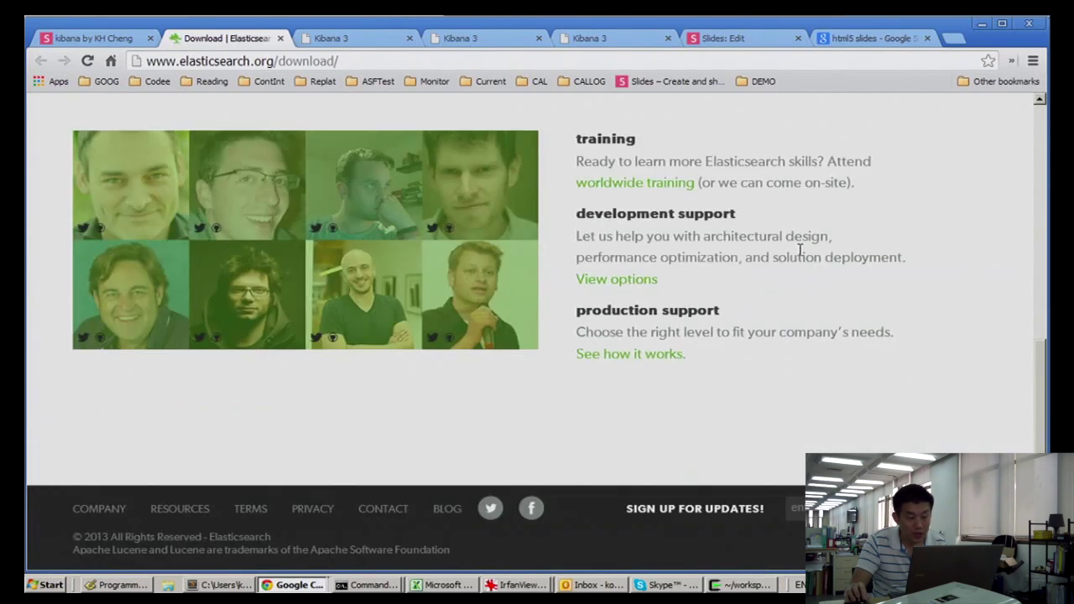
{"action": "scroll", "coordinate": [800, 252], "scroll_direction": "up", "scroll_amount": 6}
{"action": "left_click", "coordinate": [175, 163]}
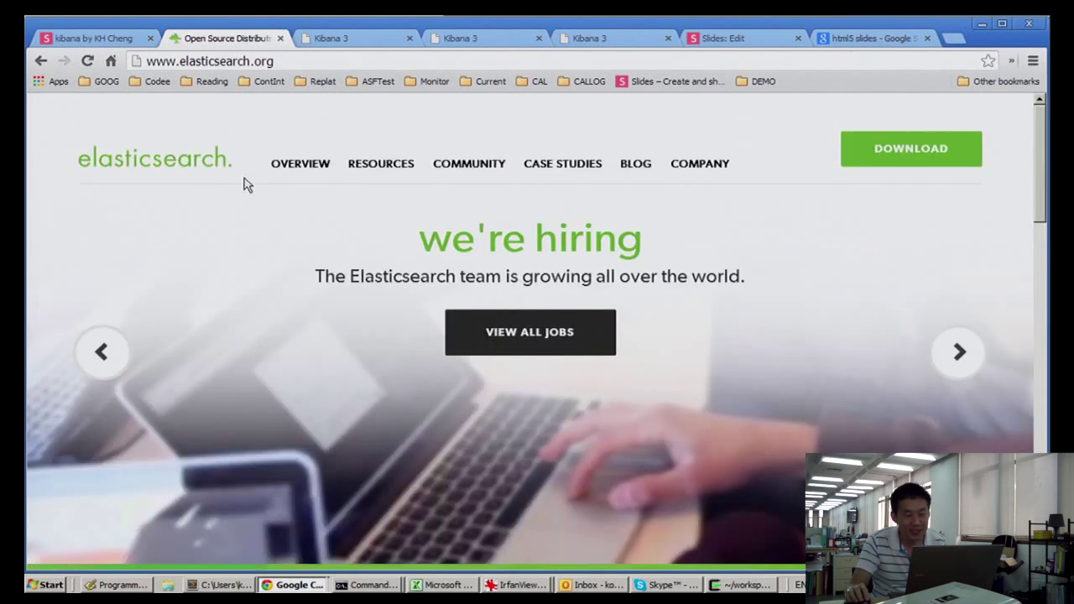
Read through the Elasticsearch Overview page's features, then go back to the 'kibana by KH Cheng' slides
{"action": "left_click", "coordinate": [313, 171]}
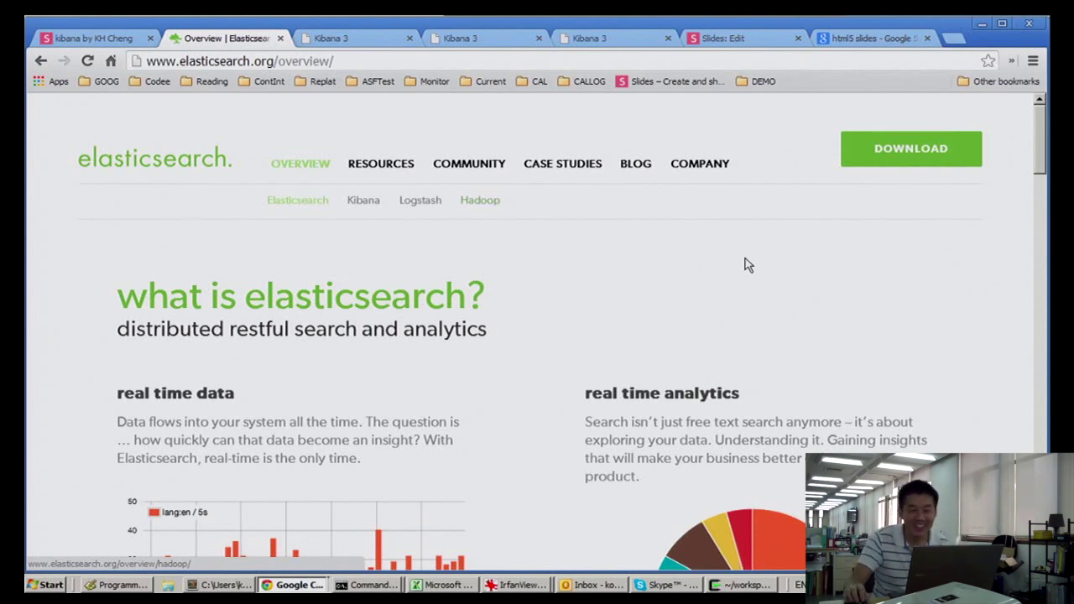
{"action": "scroll", "coordinate": [727, 286], "scroll_direction": "down", "scroll_amount": 2}
{"action": "scroll", "coordinate": [727, 289], "scroll_direction": "down", "scroll_amount": 3}
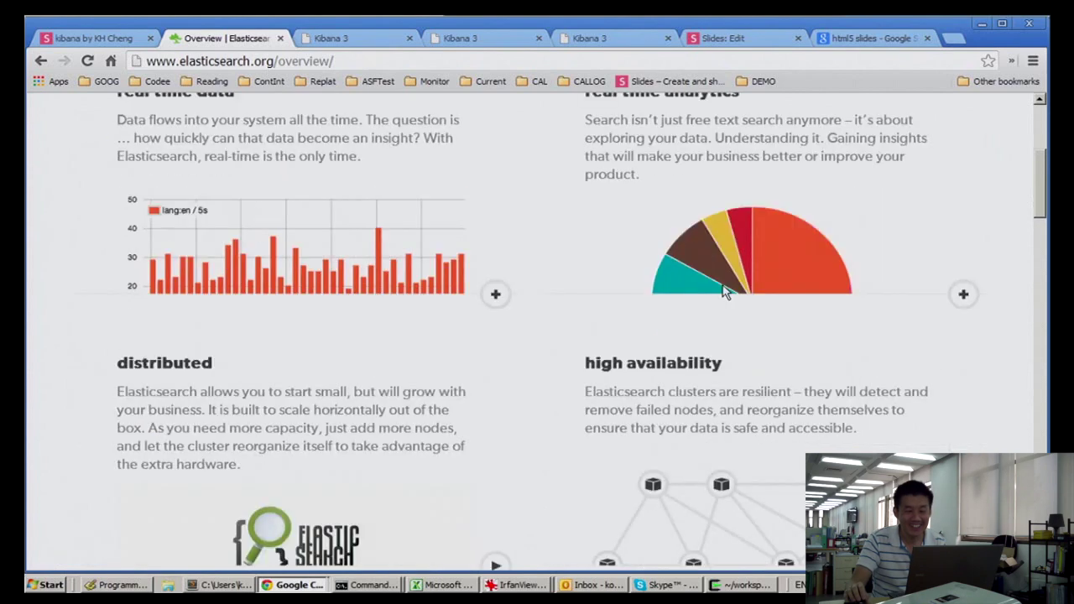
{"action": "scroll", "coordinate": [727, 292], "scroll_direction": "down", "scroll_amount": 5}
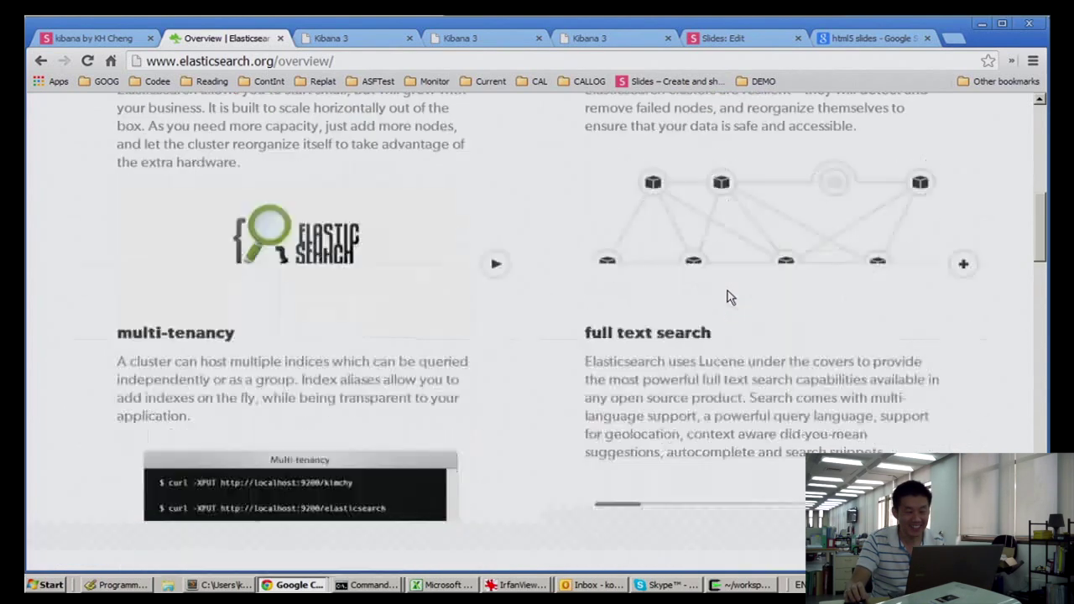
{"action": "scroll", "coordinate": [731, 292], "scroll_direction": "up", "scroll_amount": 3}
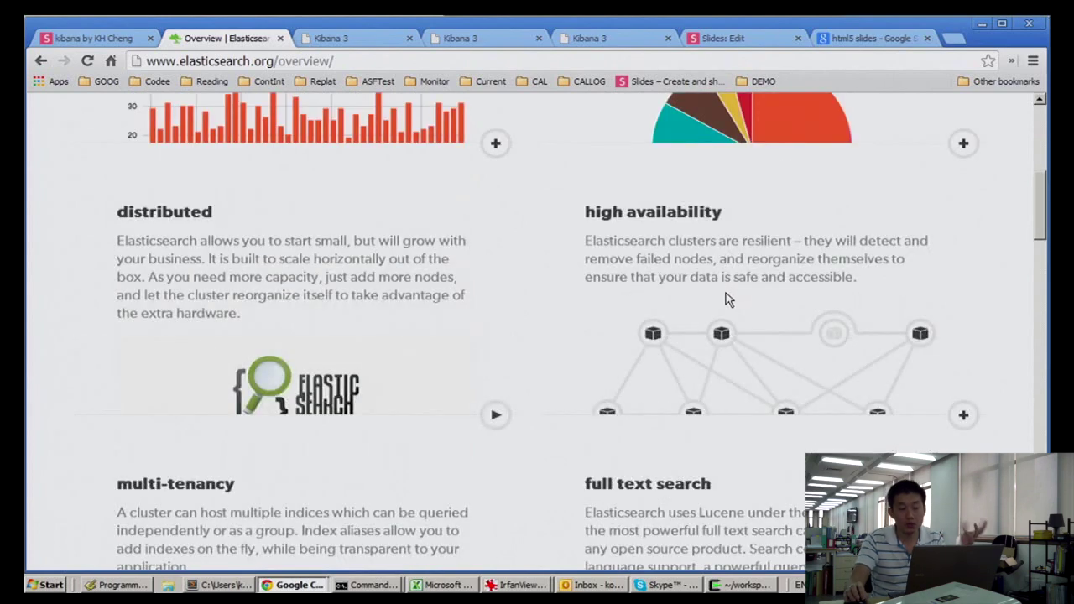
{"action": "scroll", "coordinate": [730, 297], "scroll_direction": "up", "scroll_amount": 1}
{"action": "scroll", "coordinate": [727, 293], "scroll_direction": "down", "scroll_amount": 2}
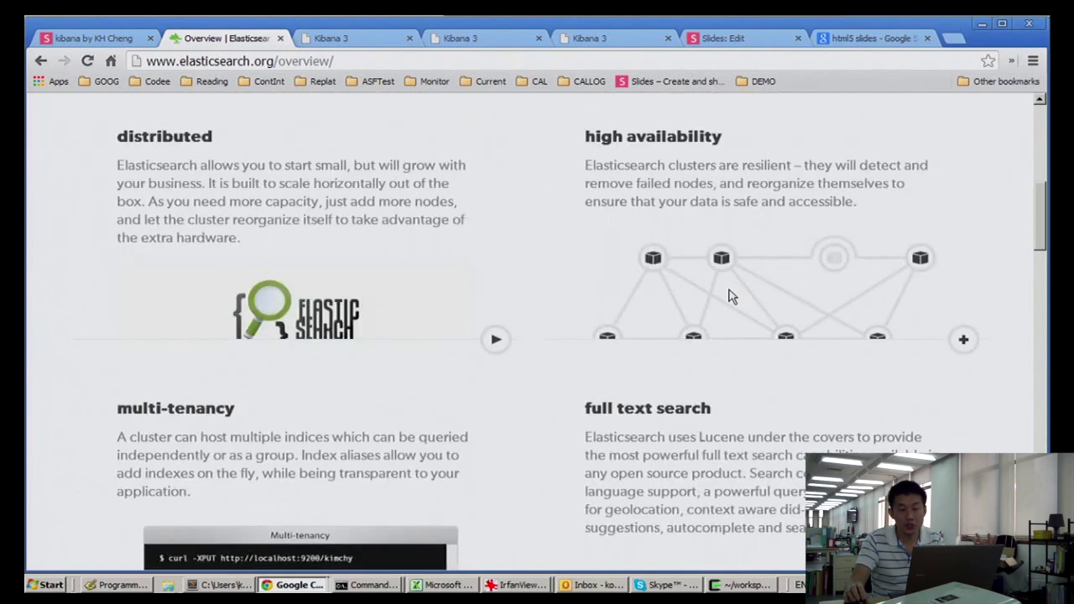
{"action": "scroll", "coordinate": [734, 293], "scroll_direction": "down", "scroll_amount": 3}
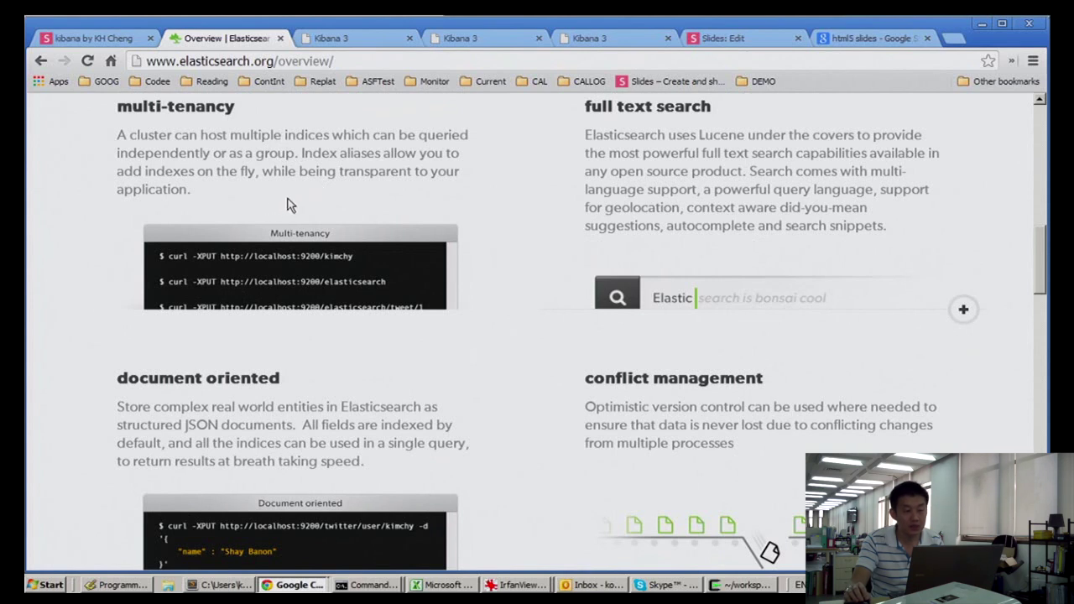
{"action": "scroll", "coordinate": [306, 200], "scroll_direction": "down", "scroll_amount": 1}
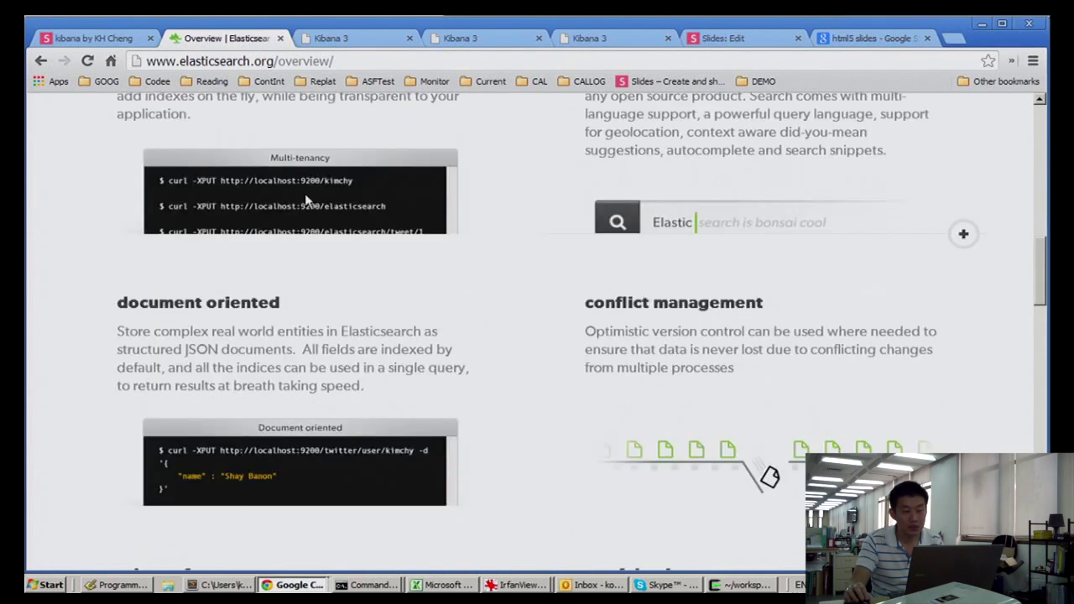
{"action": "scroll", "coordinate": [305, 200], "scroll_direction": "down", "scroll_amount": 3}
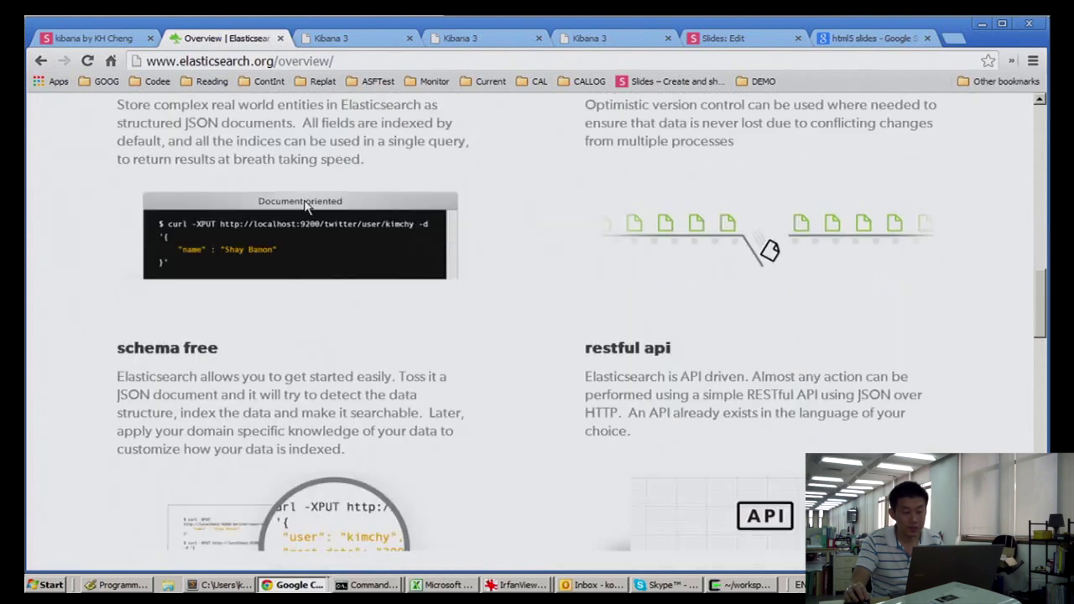
{"action": "scroll", "coordinate": [304, 206], "scroll_direction": "down", "scroll_amount": 2}
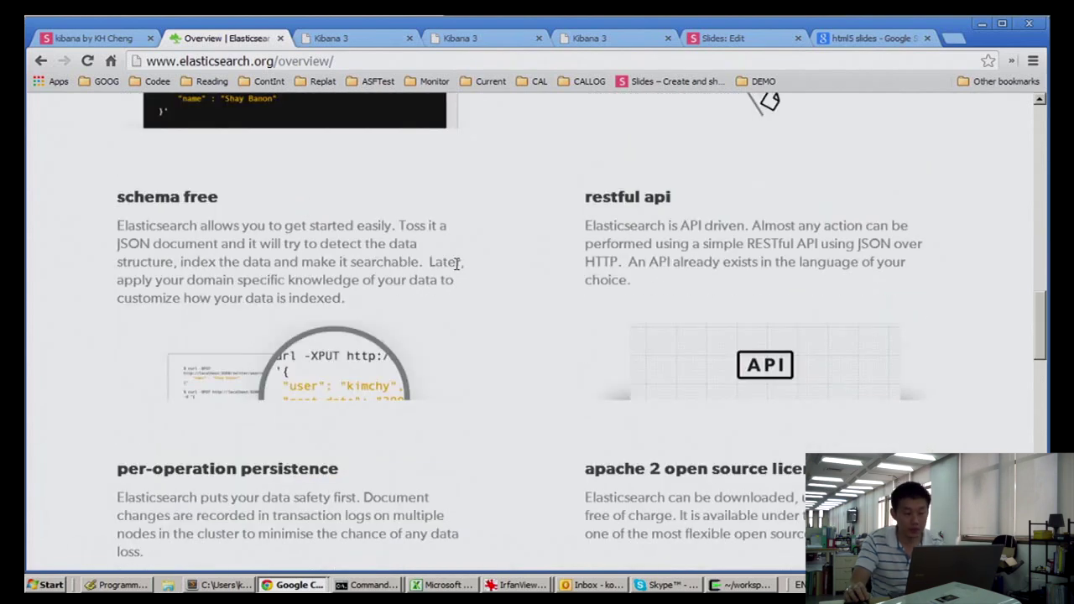
{"action": "scroll", "coordinate": [468, 284], "scroll_direction": "down", "scroll_amount": 1}
{"action": "scroll", "coordinate": [468, 285], "scroll_direction": "down", "scroll_amount": 1}
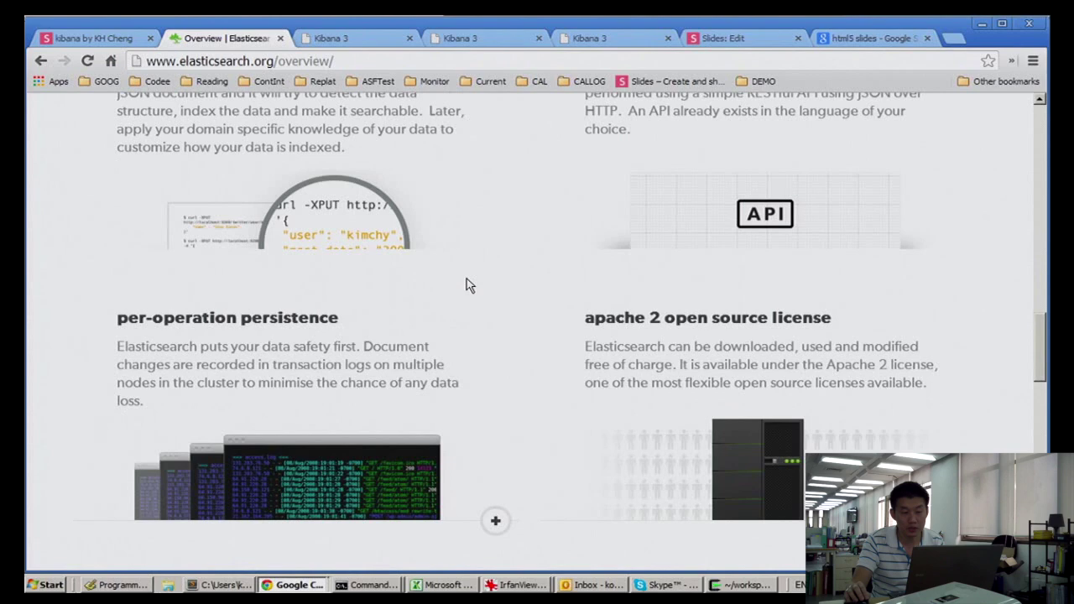
{"action": "scroll", "coordinate": [470, 288], "scroll_direction": "down", "scroll_amount": 4}
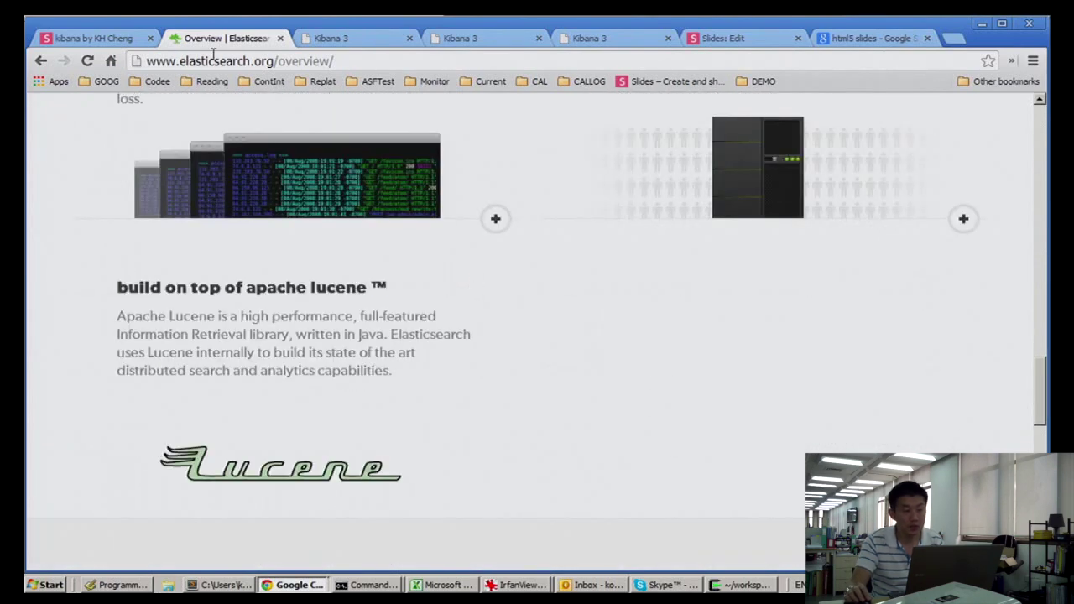
{"action": "left_click", "coordinate": [90, 38]}
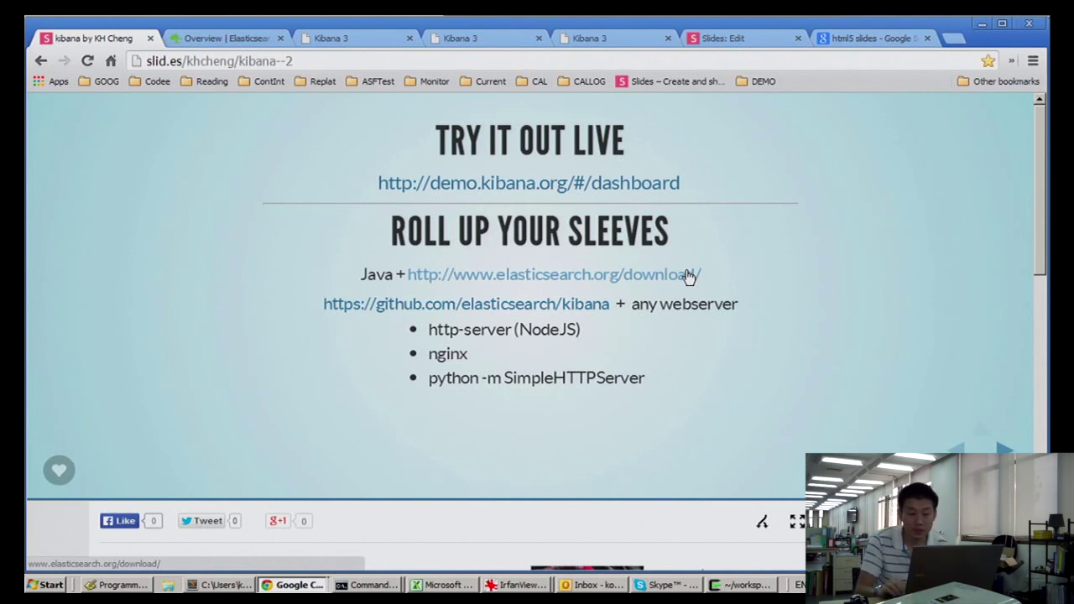
{"action": "key", "text": "Right"}
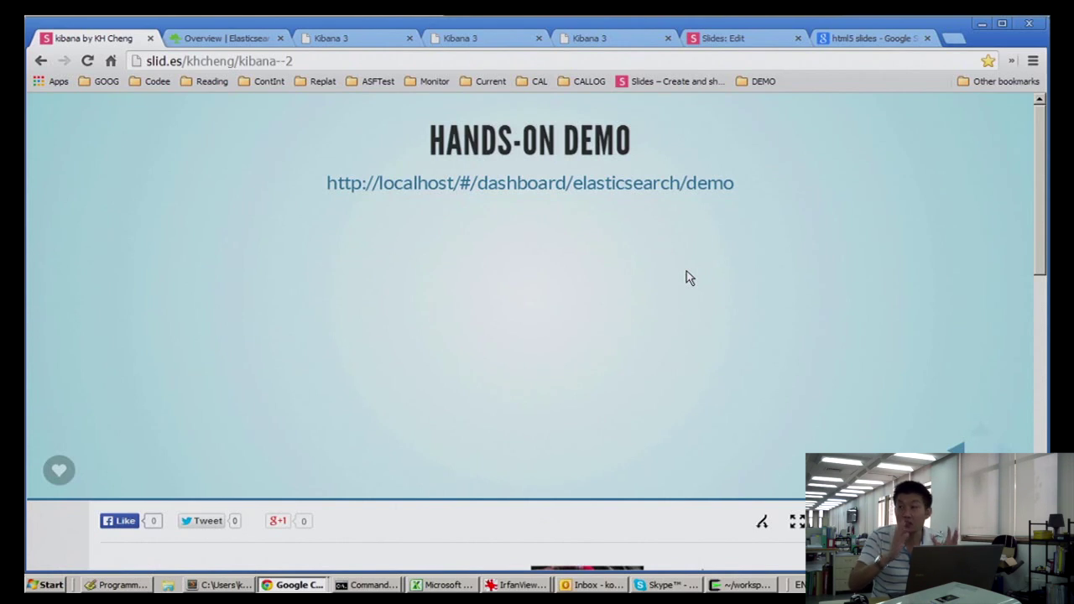
{"action": "key", "text": "Left"}
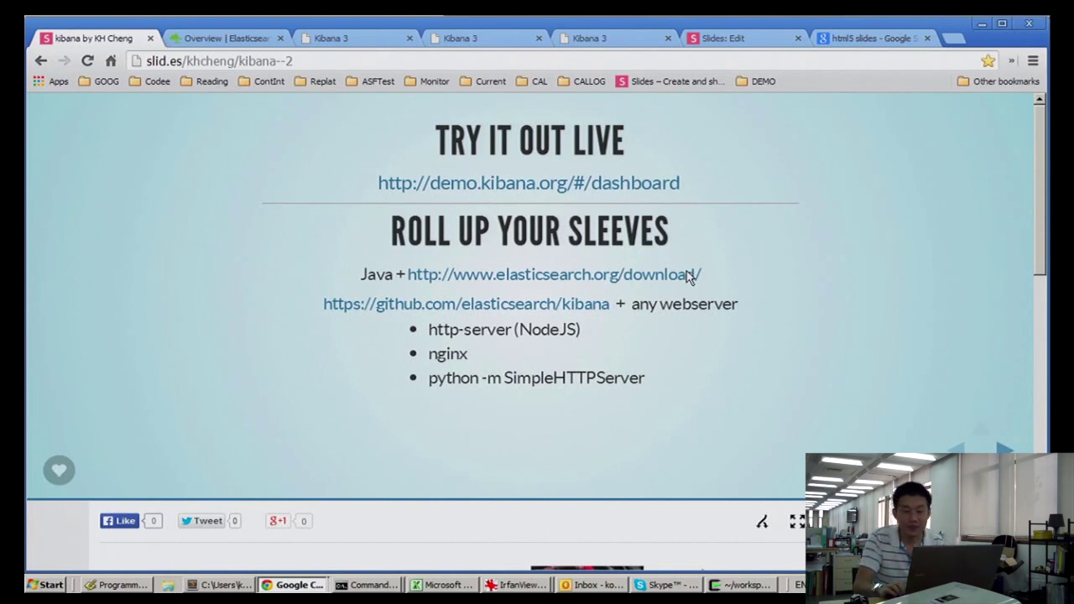
Advance to Hands-On Demo and open the localhost/#/dashboard/elasticsearch/demo link
{"action": "key", "text": "Right"}
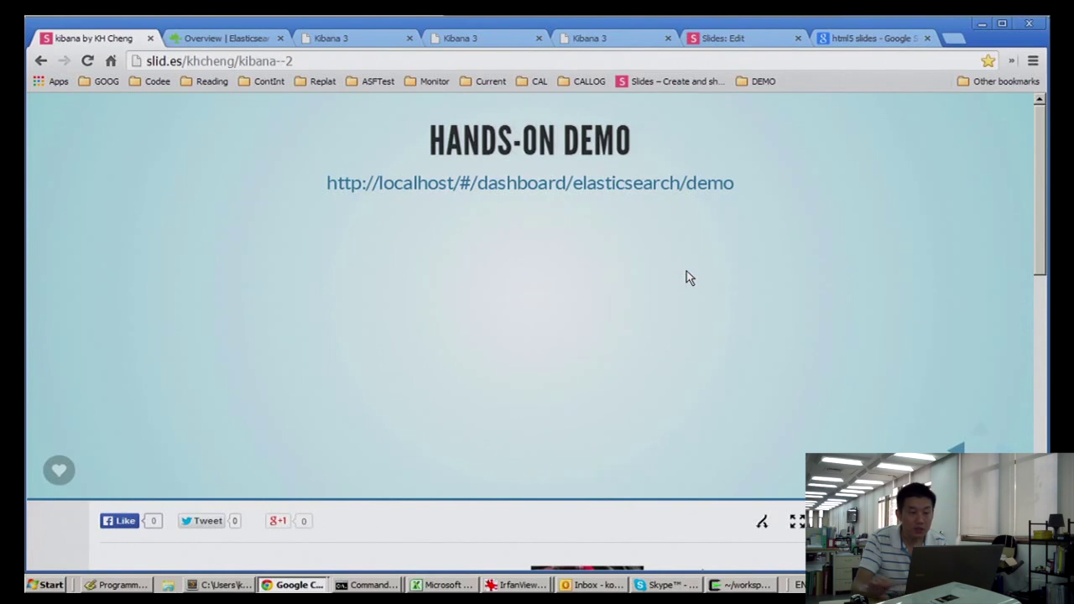
{"action": "left_click", "coordinate": [611, 191]}
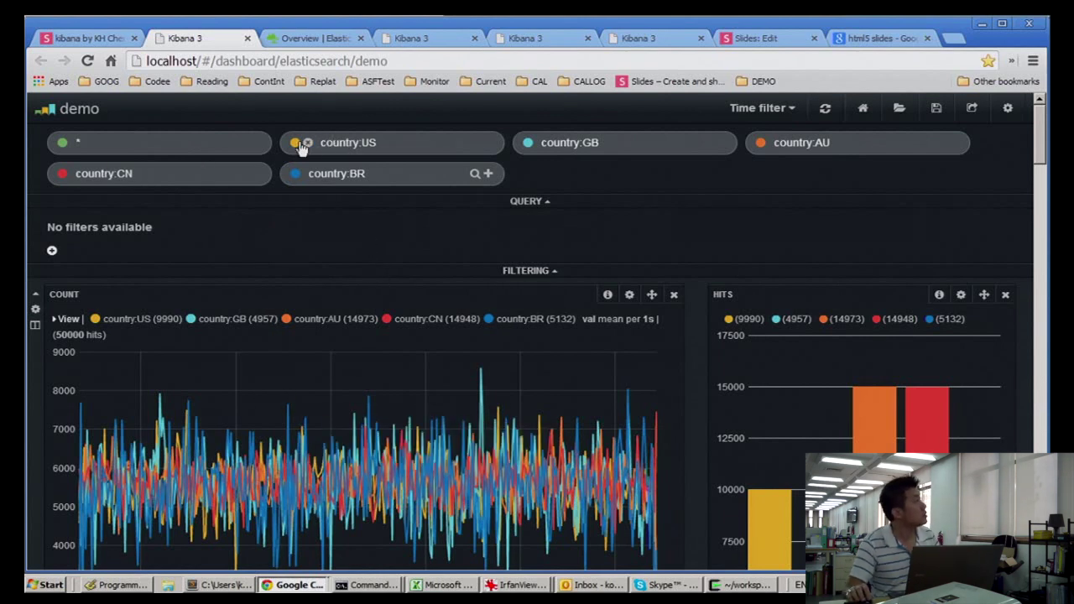
Put the browser in full screen and clear the catch-all * query
{"action": "key", "text": "F11"}
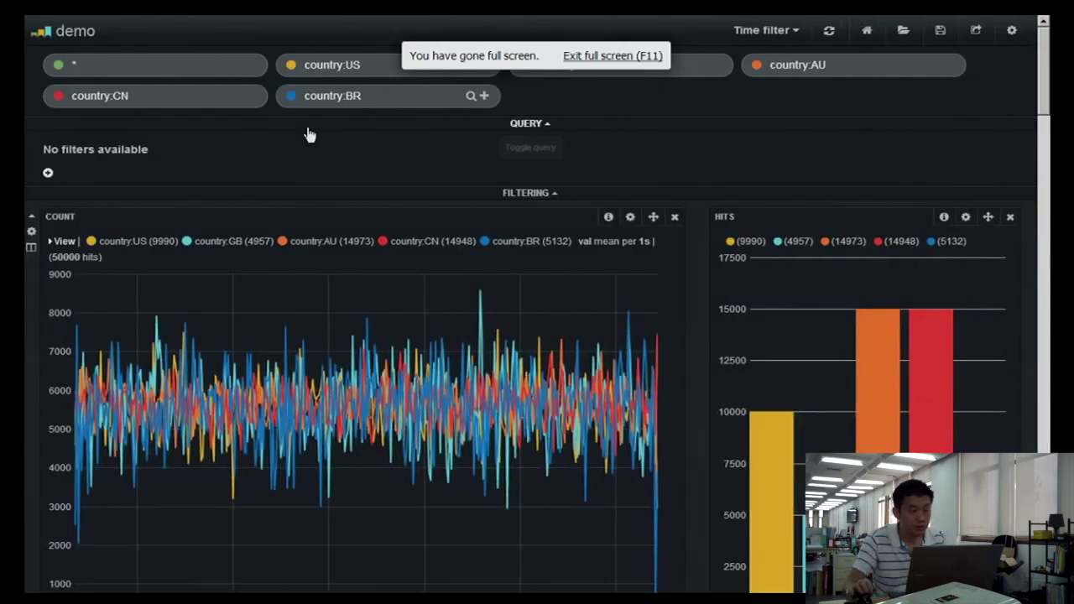
{"action": "scroll", "coordinate": [324, 145], "scroll_direction": "down", "scroll_amount": 1}
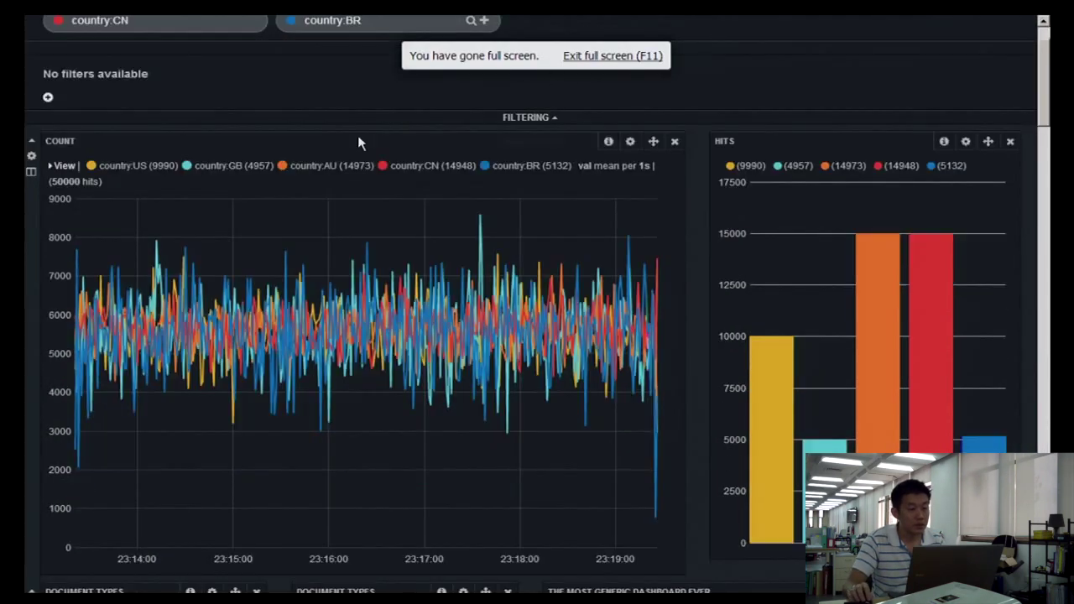
{"action": "scroll", "coordinate": [360, 144], "scroll_direction": "up", "scroll_amount": 1}
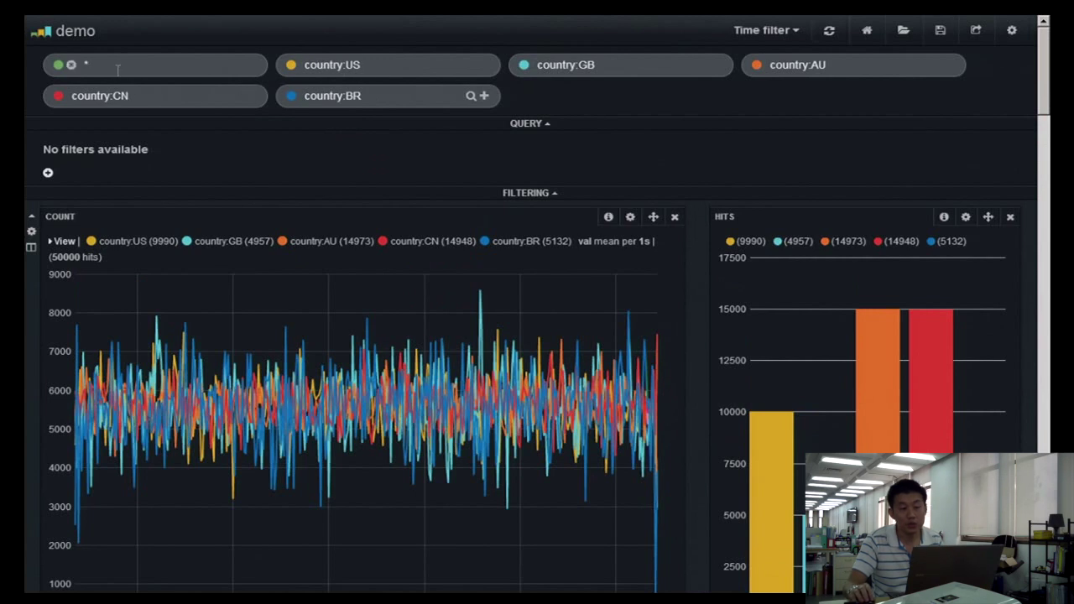
{"action": "left_click", "coordinate": [146, 66]}
{"action": "key", "text": "BackSpace"}
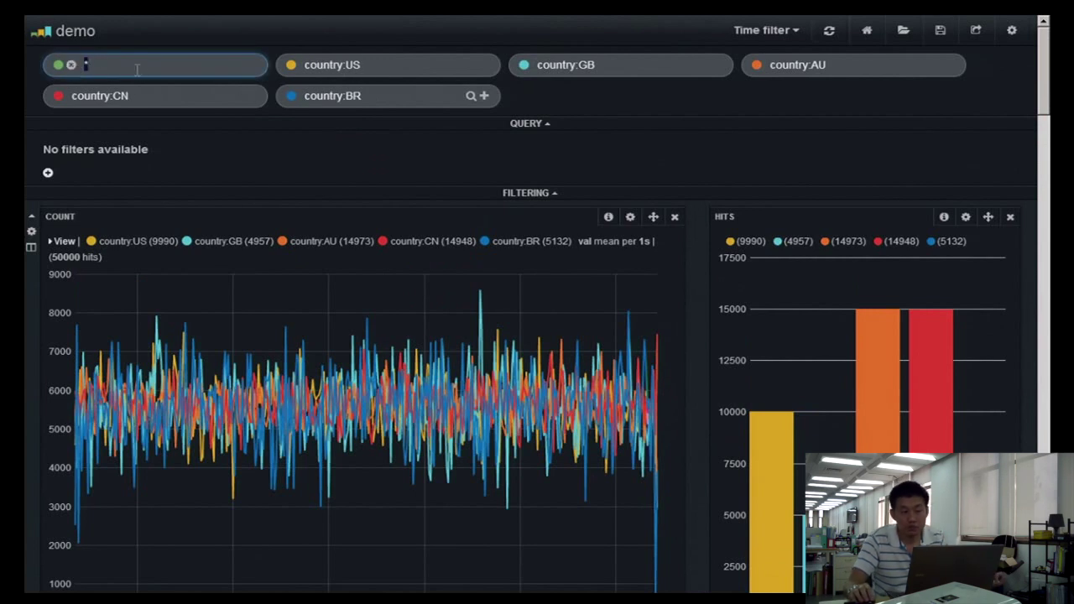
Highlight the country:US query text and look over the COUNT and HITS charts
{"action": "left_click", "coordinate": [324, 62]}
{"action": "double_click", "coordinate": [324, 63]}
{"action": "left_click", "coordinate": [392, 67]}
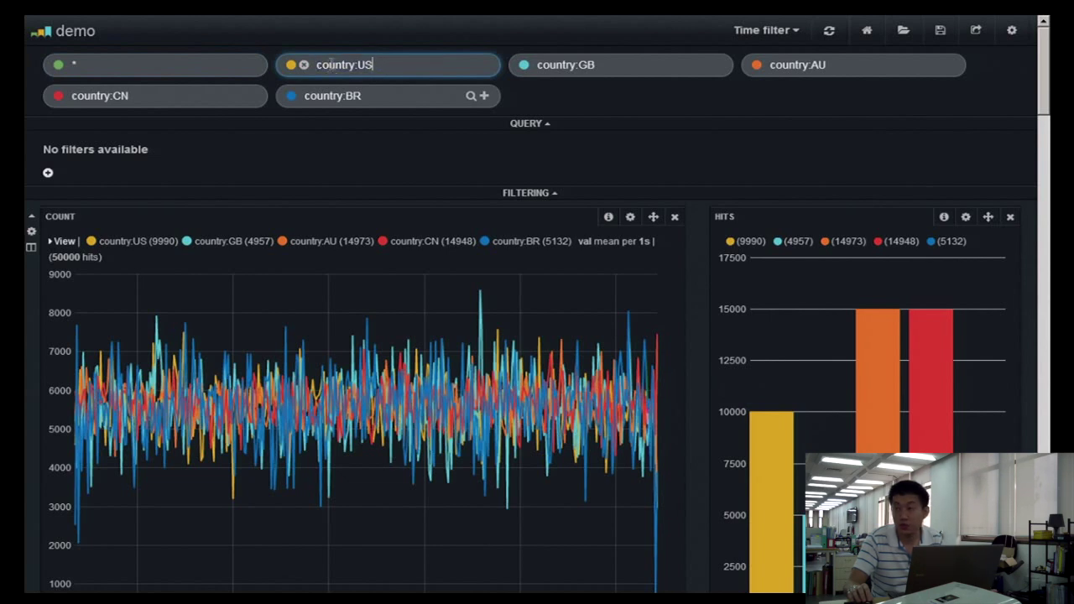
{"action": "double_click", "coordinate": [350, 64]}
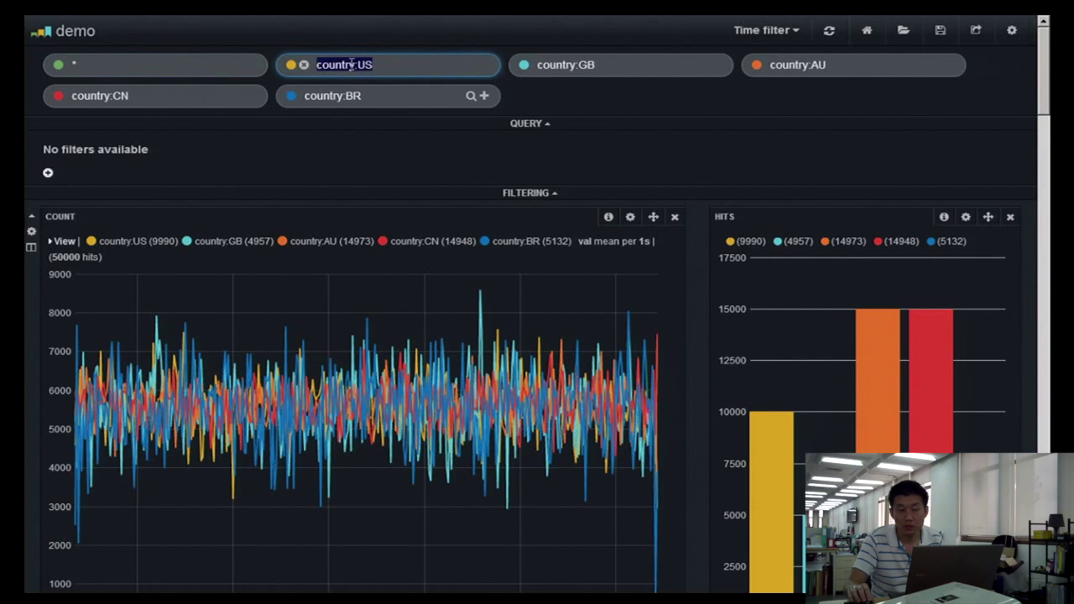
{"action": "left_click", "coordinate": [353, 65]}
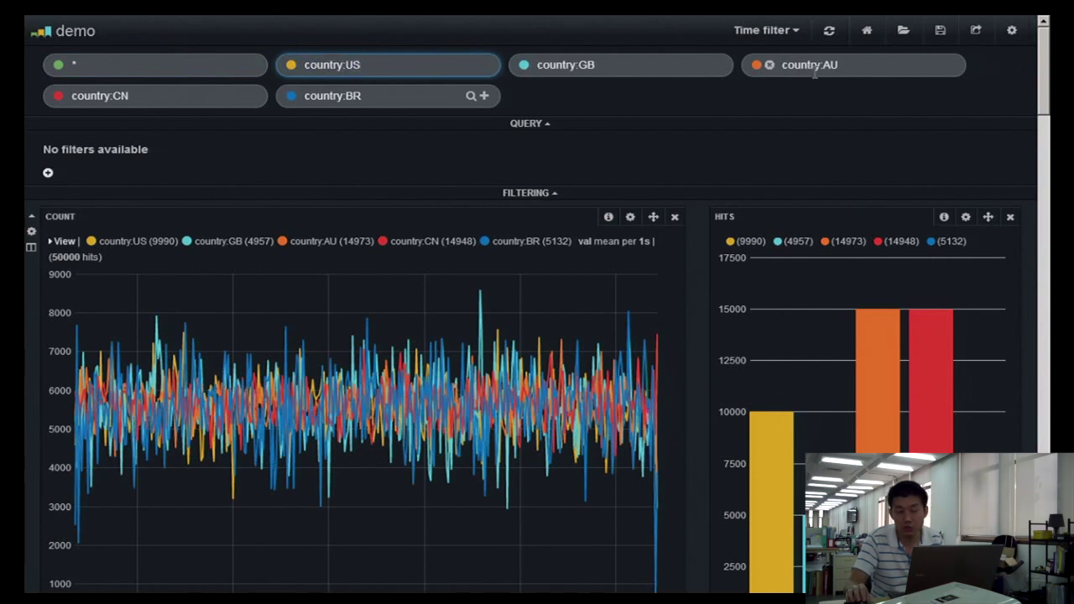
{"action": "scroll", "coordinate": [683, 172], "scroll_direction": "down", "scroll_amount": 2}
{"action": "scroll", "coordinate": [682, 172], "scroll_direction": "up", "scroll_amount": 2}
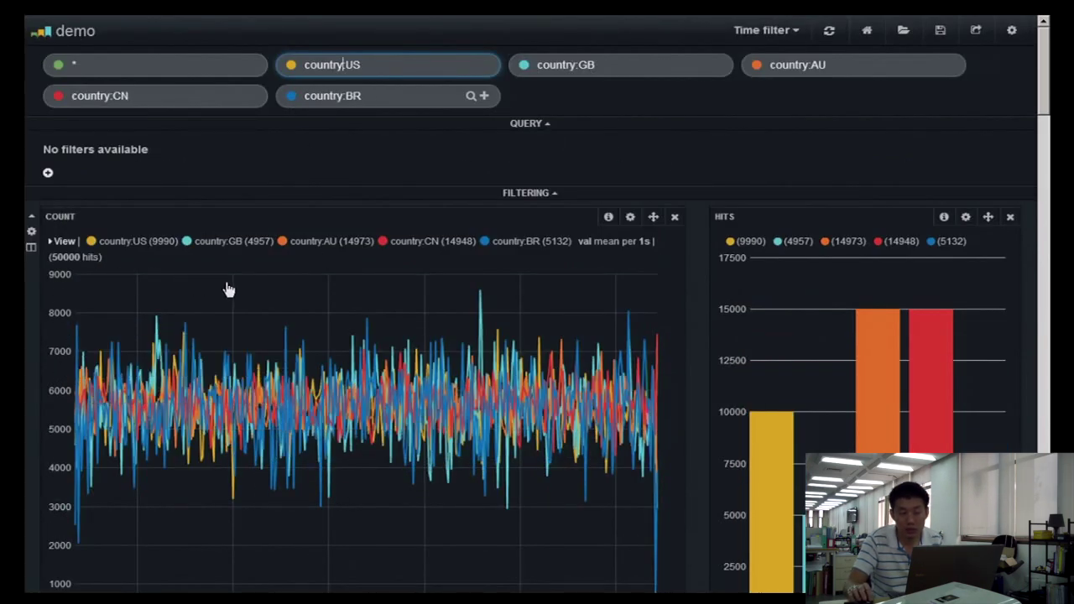
{"action": "scroll", "coordinate": [659, 340], "scroll_direction": "down", "scroll_amount": 1}
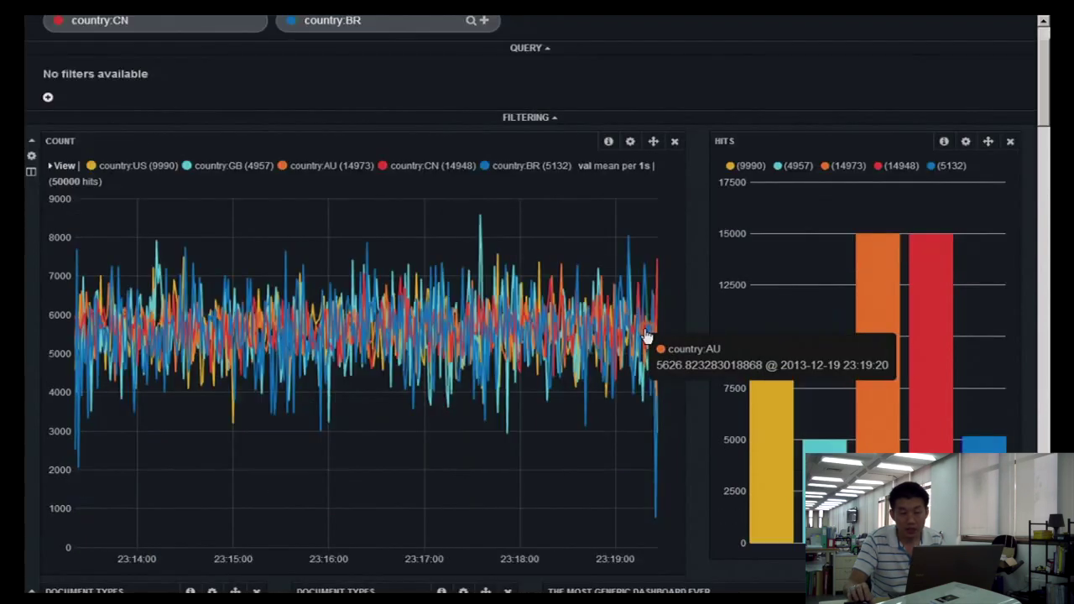
{"action": "scroll", "coordinate": [513, 267], "scroll_direction": "up", "scroll_amount": 1}
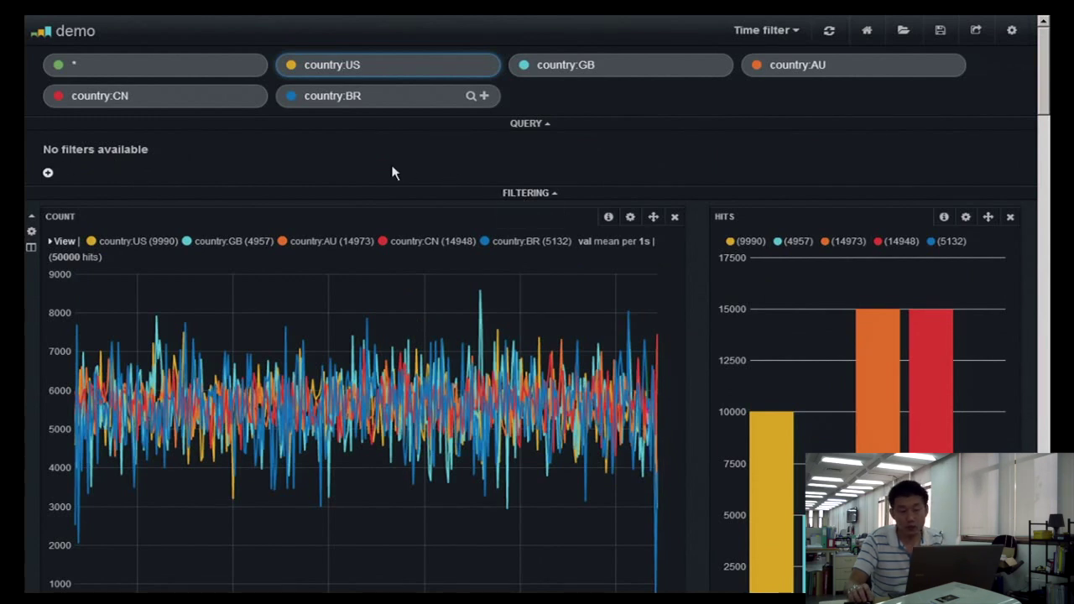
Try adding a querystring filter, discard it, and inspect the COUNT panel's Elasticsearch query
{"action": "left_click", "coordinate": [48, 172]}
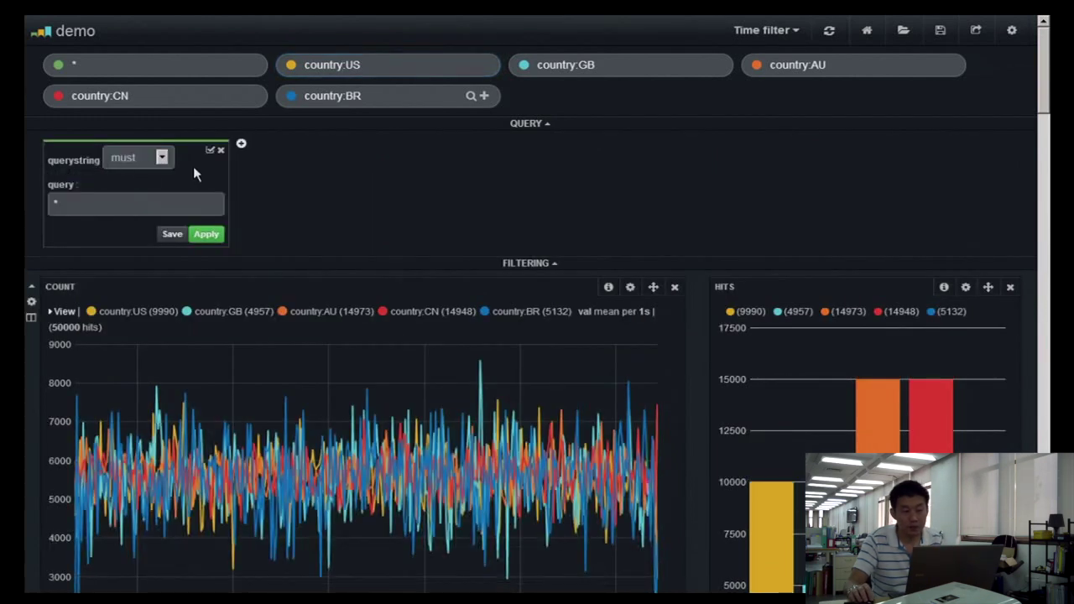
{"action": "left_click", "coordinate": [161, 157]}
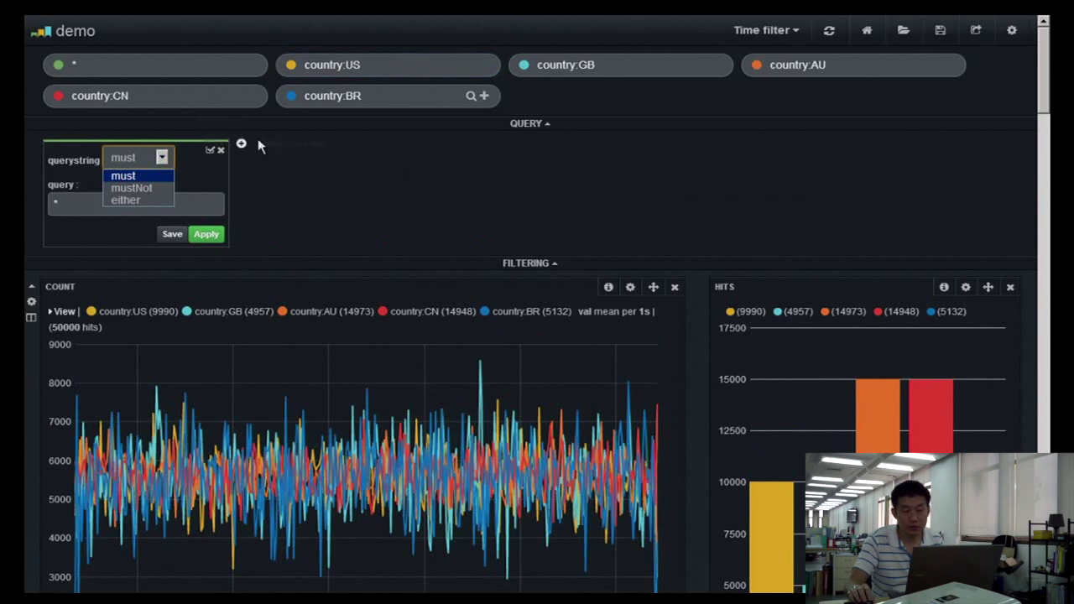
{"action": "left_click", "coordinate": [221, 151]}
{"action": "left_click", "coordinate": [221, 151]}
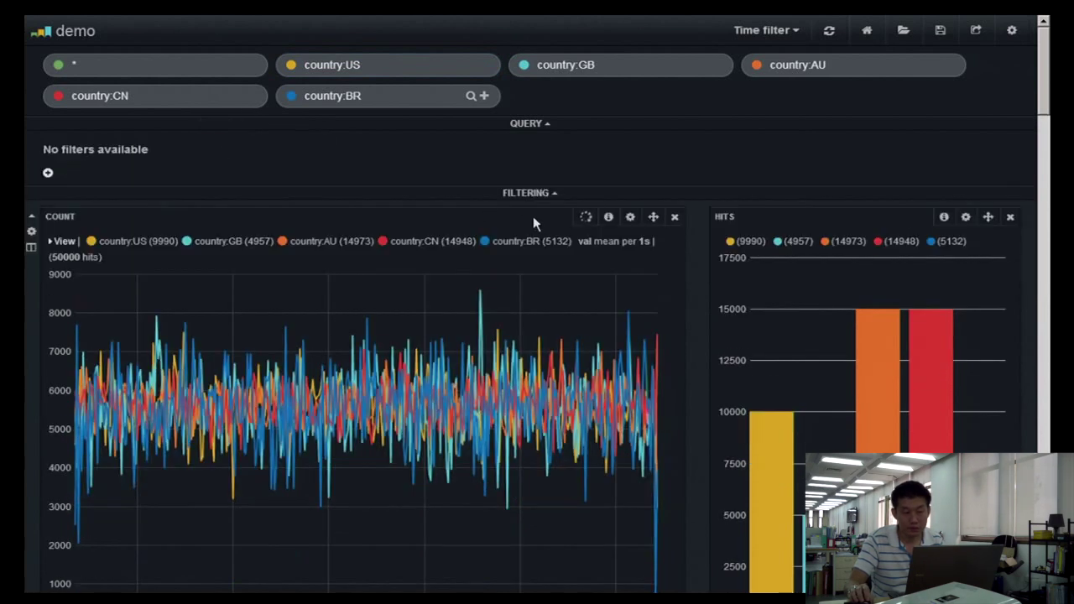
{"action": "left_click", "coordinate": [609, 218]}
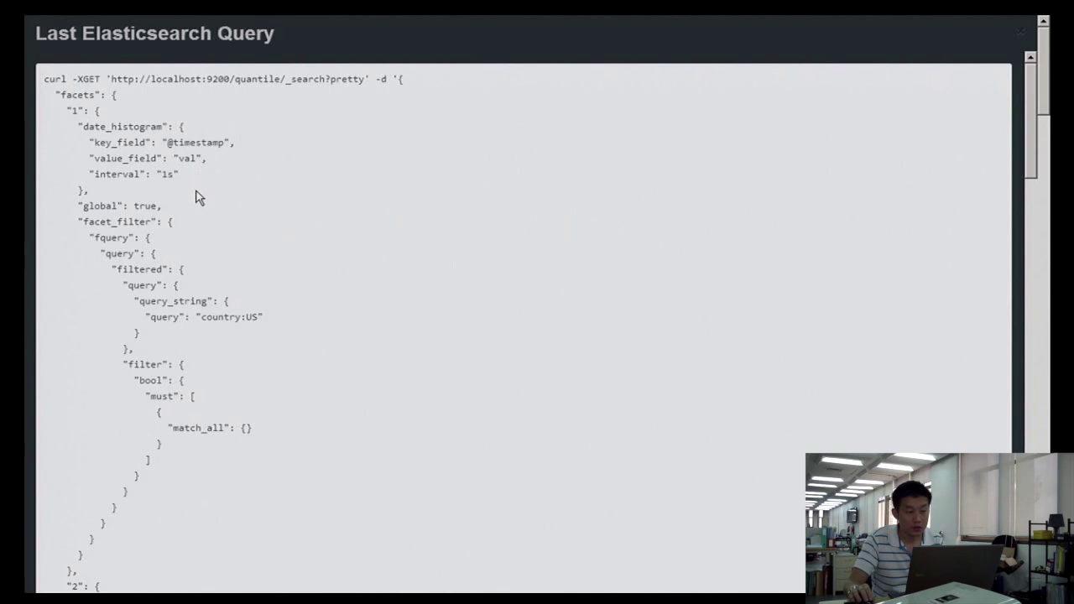
Review the curl query JSON with its country:US date_histogram facet, then close the inspector
{"action": "left_click_drag", "start_coordinate": [92, 126], "coordinate": [198, 462]}
{"action": "scroll", "coordinate": [194, 335], "scroll_direction": "down", "scroll_amount": 4}
{"action": "left_click", "coordinate": [204, 341]}
{"action": "scroll", "coordinate": [216, 341], "scroll_direction": "down", "scroll_amount": 3}
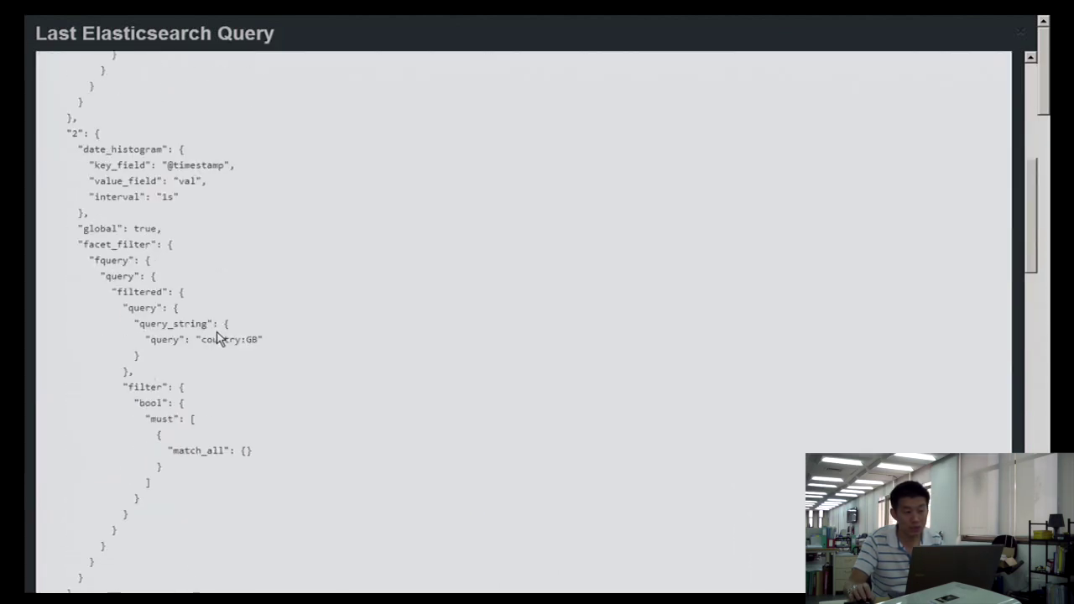
{"action": "scroll", "coordinate": [215, 330], "scroll_direction": "up", "scroll_amount": 3}
{"action": "left_click", "coordinate": [184, 207]}
{"action": "scroll", "coordinate": [184, 207], "scroll_direction": "up", "scroll_amount": 3}
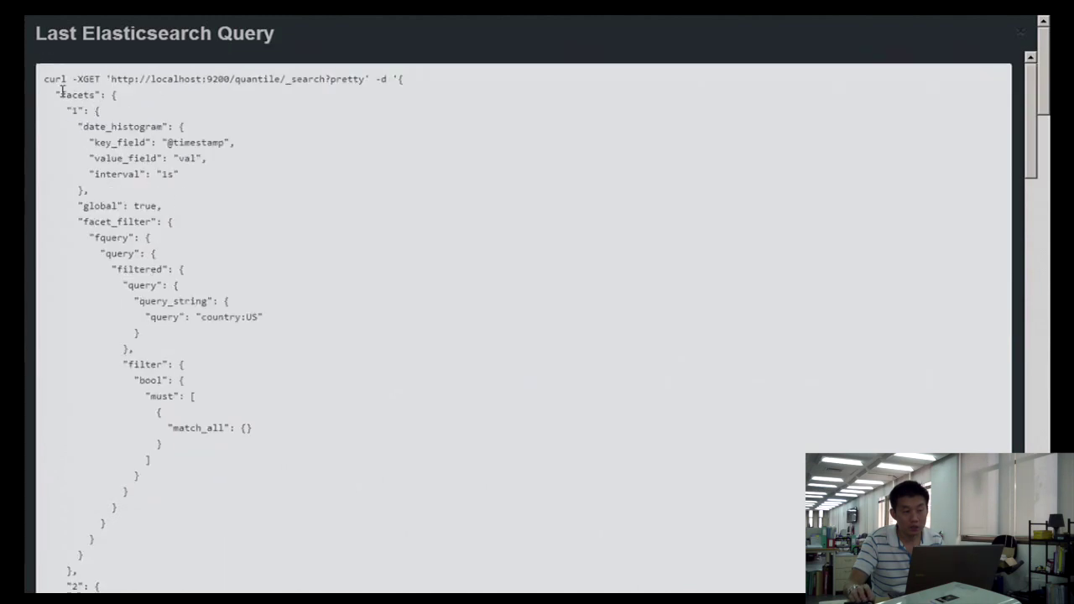
{"action": "left_click_drag", "start_coordinate": [44, 79], "coordinate": [160, 505]}
{"action": "left_click", "coordinate": [273, 312]}
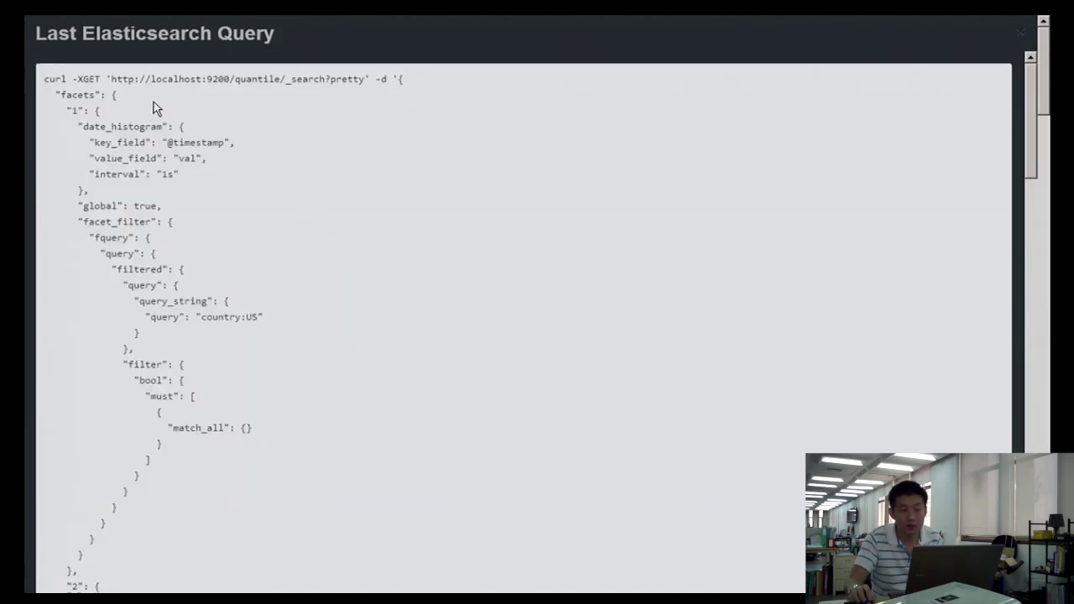
{"action": "triple_click", "coordinate": [51, 79]}
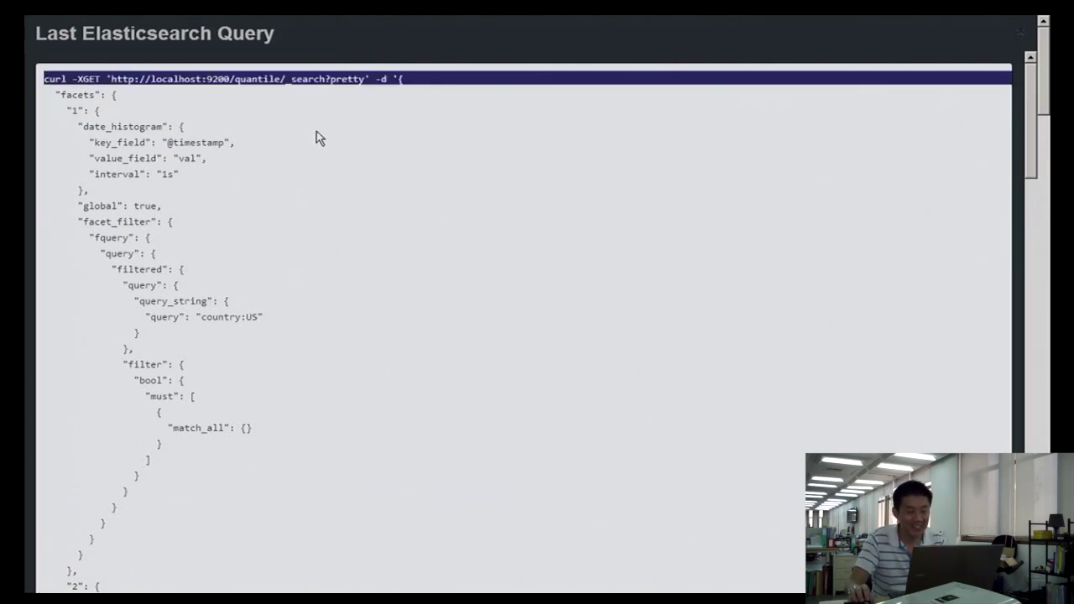
{"action": "key", "text": "Escape"}
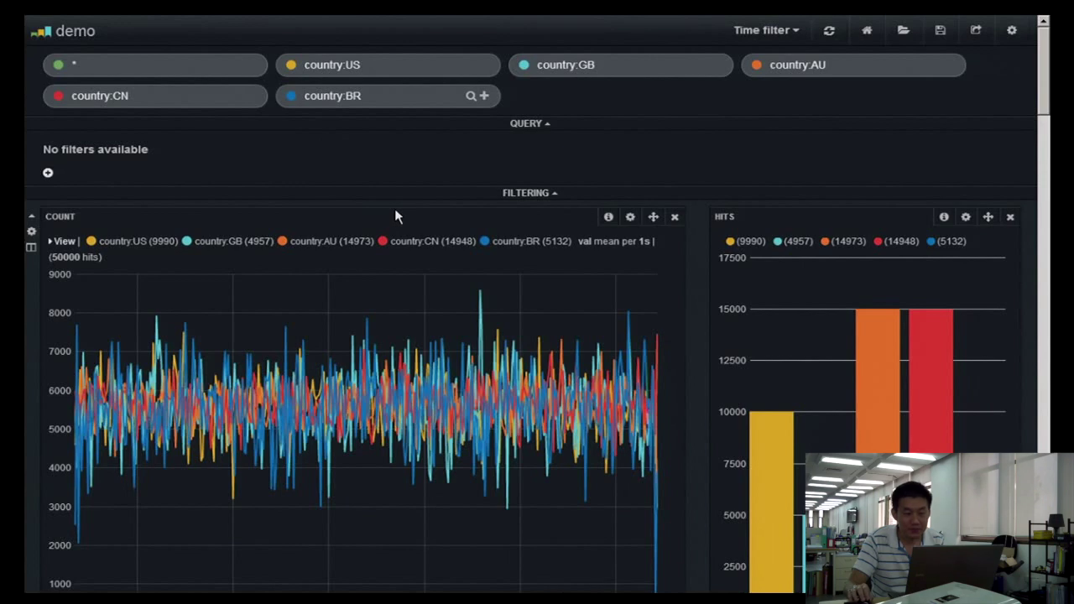
Set the COUNT histogram's chart value to mean of the val field, then close its settings
{"action": "left_click", "coordinate": [629, 218]}
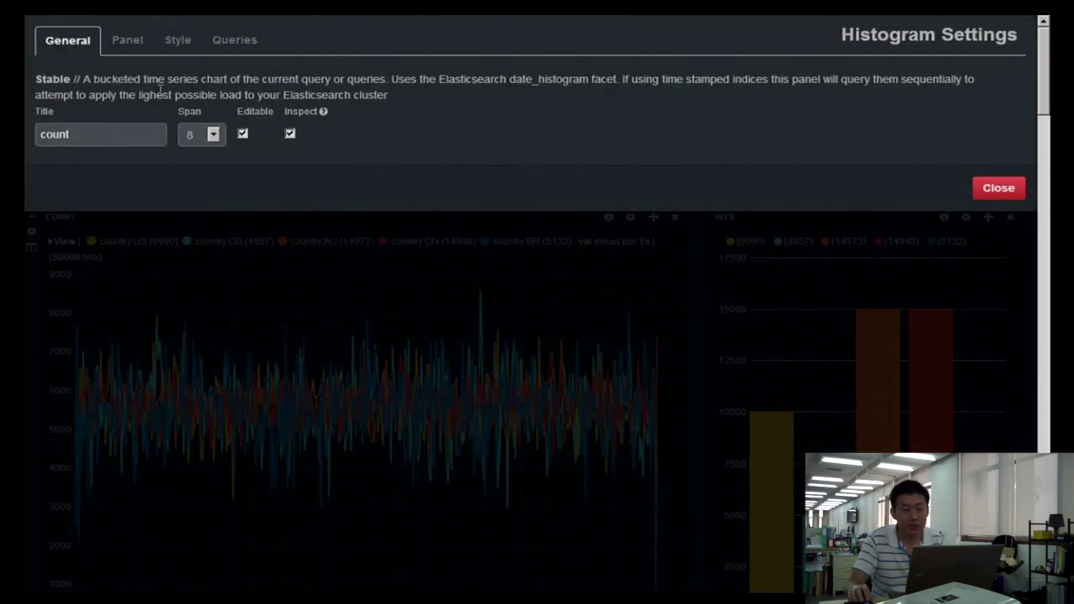
{"action": "left_click", "coordinate": [126, 41]}
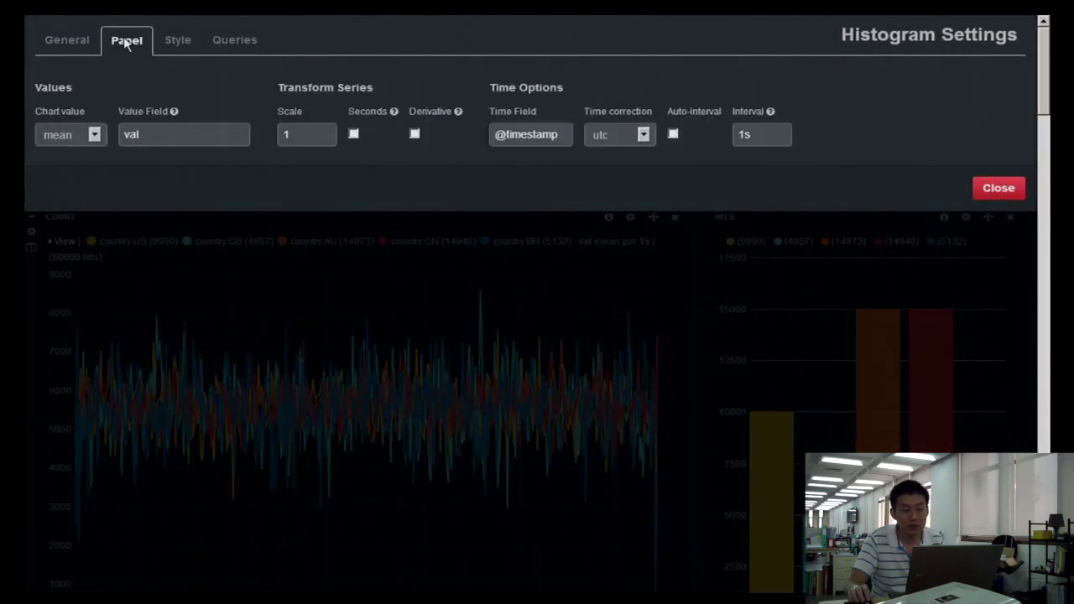
{"action": "left_click", "coordinate": [91, 137]}
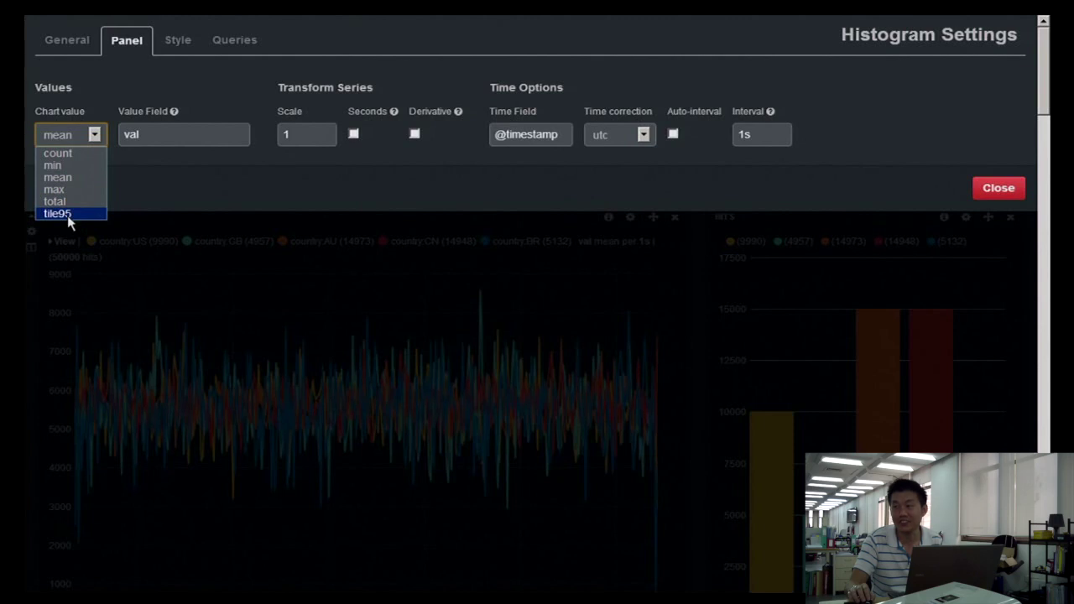
{"action": "left_click", "coordinate": [149, 172]}
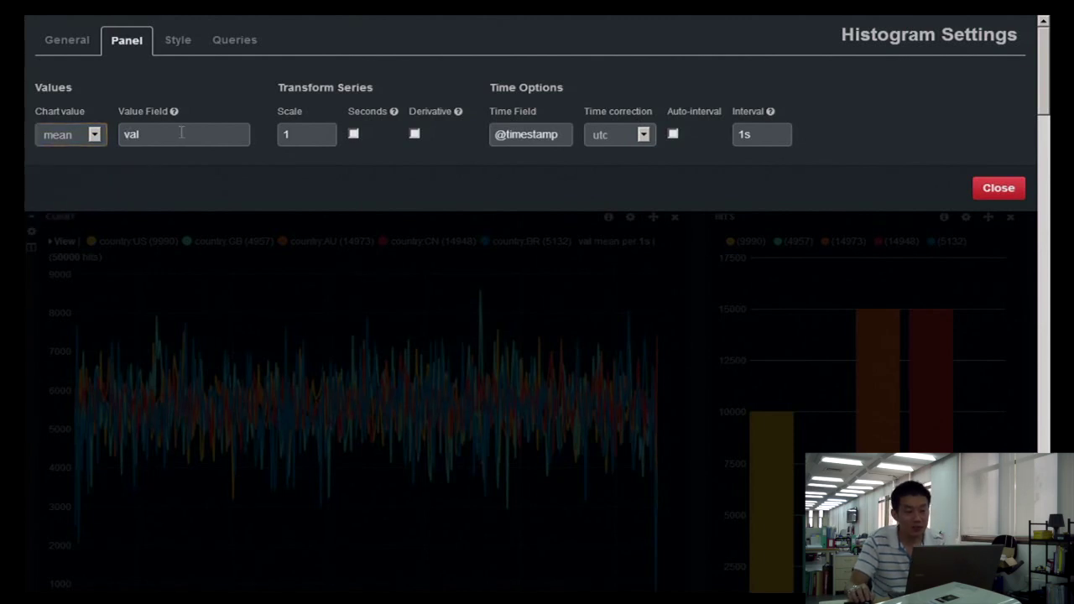
{"action": "left_click", "coordinate": [169, 133]}
{"action": "key", "text": "BackSpace"}
{"action": "key", "text": "BackSpace"}
{"action": "key", "text": "BackSpace"}
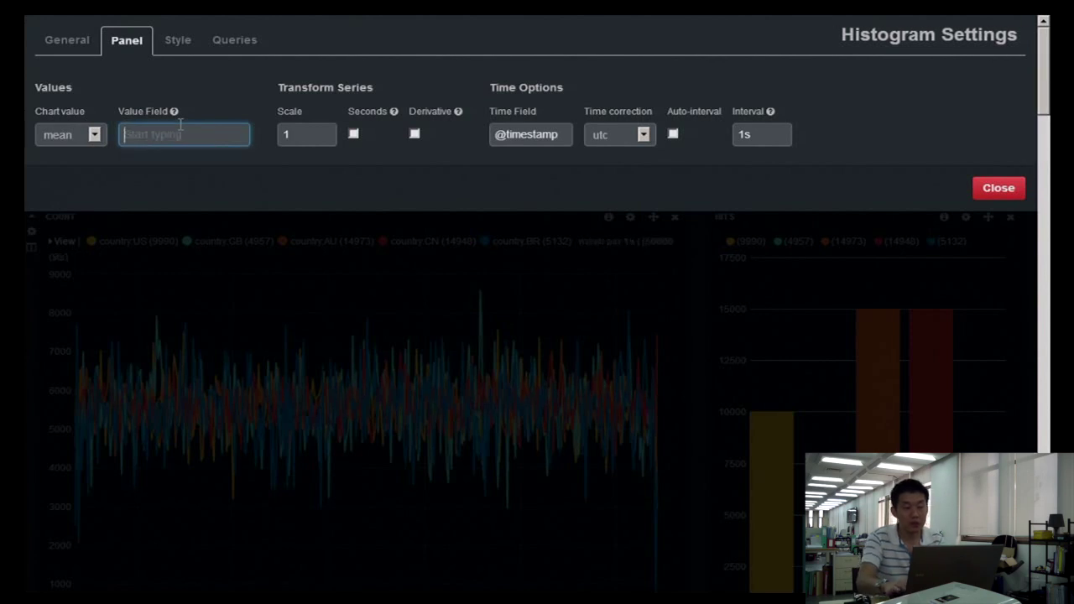
{"action": "type", "text": "v"}
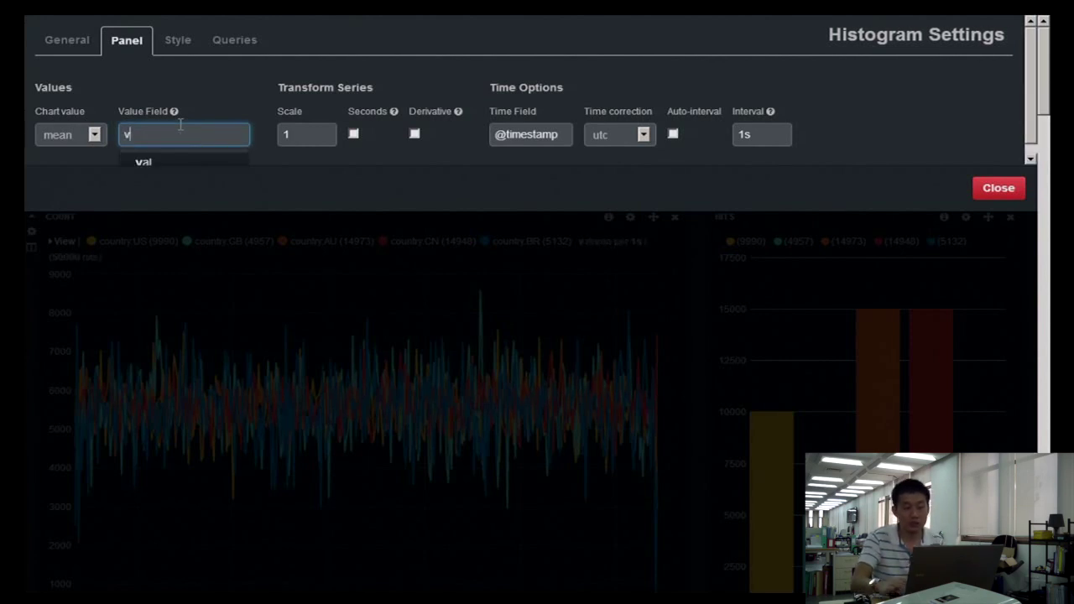
{"action": "key", "text": "Return"}
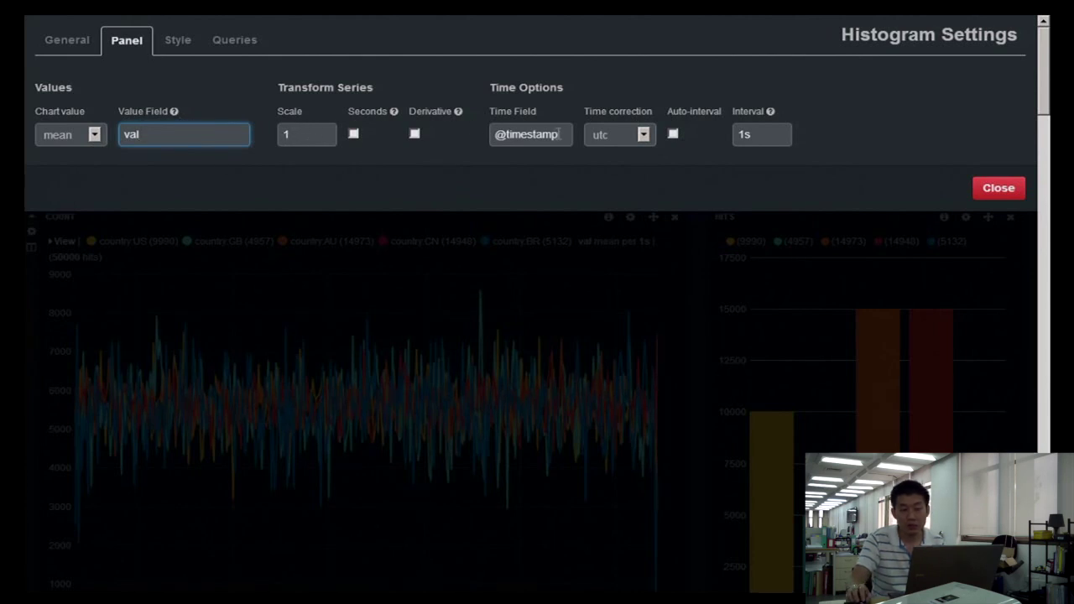
{"action": "left_click_drag", "start_coordinate": [555, 131], "coordinate": [488, 137]}
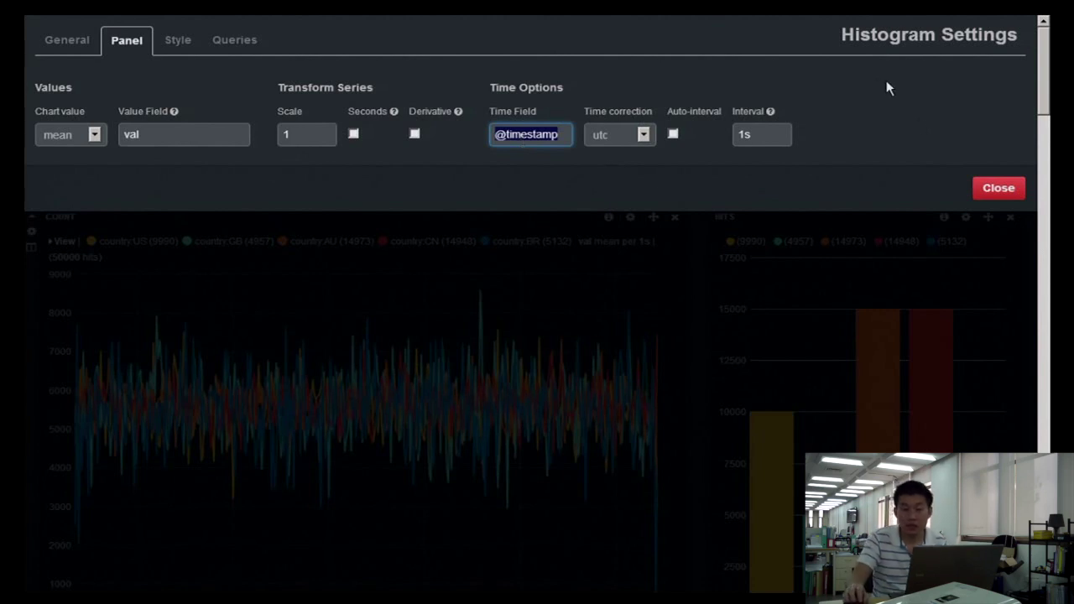
{"action": "left_click", "coordinate": [997, 190]}
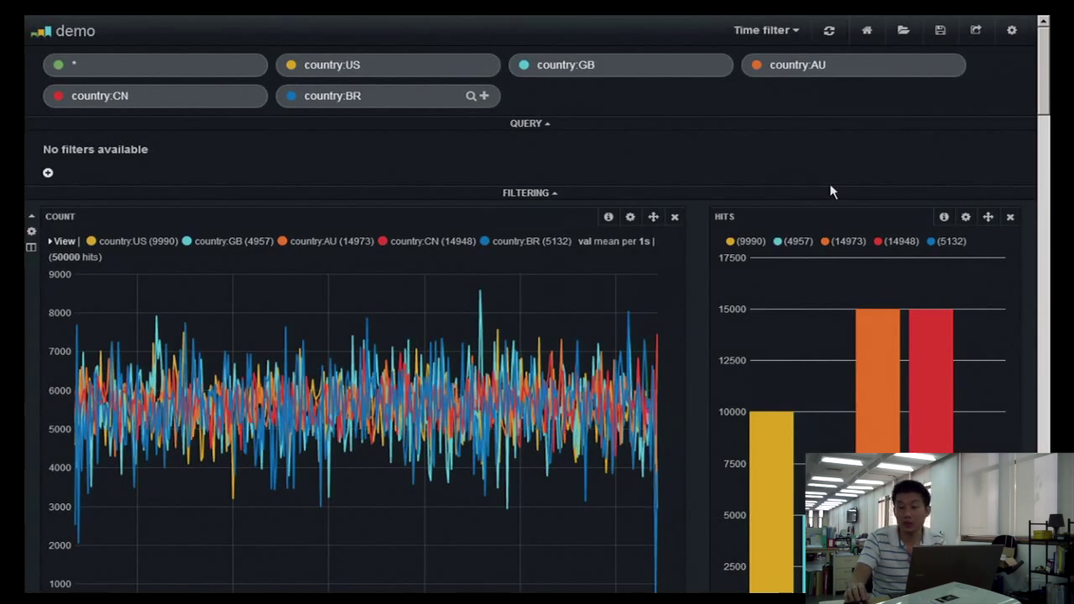
Open the Configure settings of the demo dashboard's HITS panel
{"action": "scroll", "coordinate": [831, 193], "scroll_direction": "down", "scroll_amount": 1}
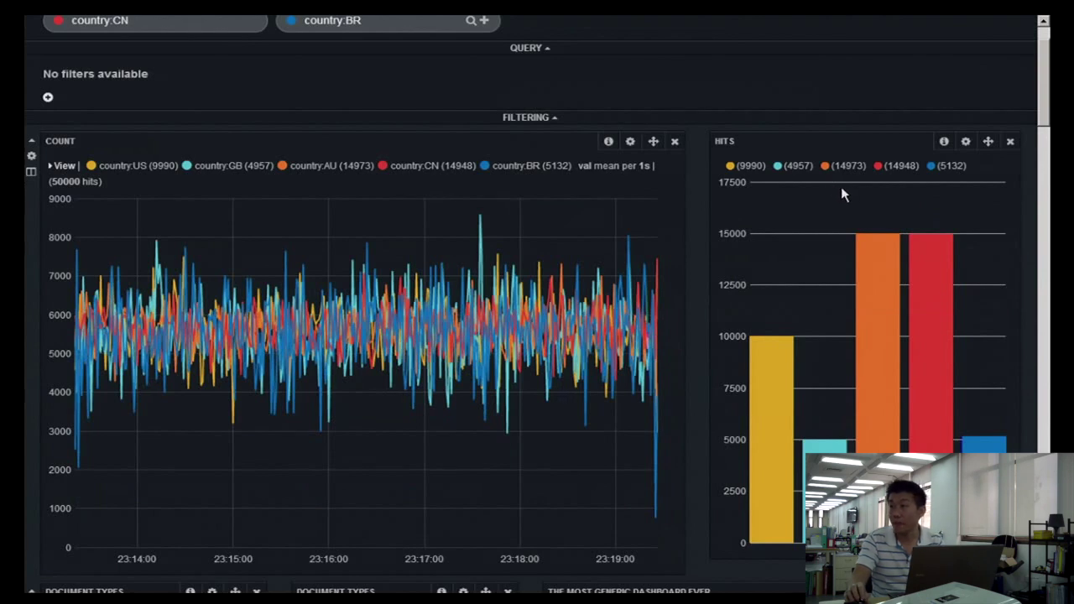
{"action": "scroll", "coordinate": [841, 195], "scroll_direction": "down", "scroll_amount": 2}
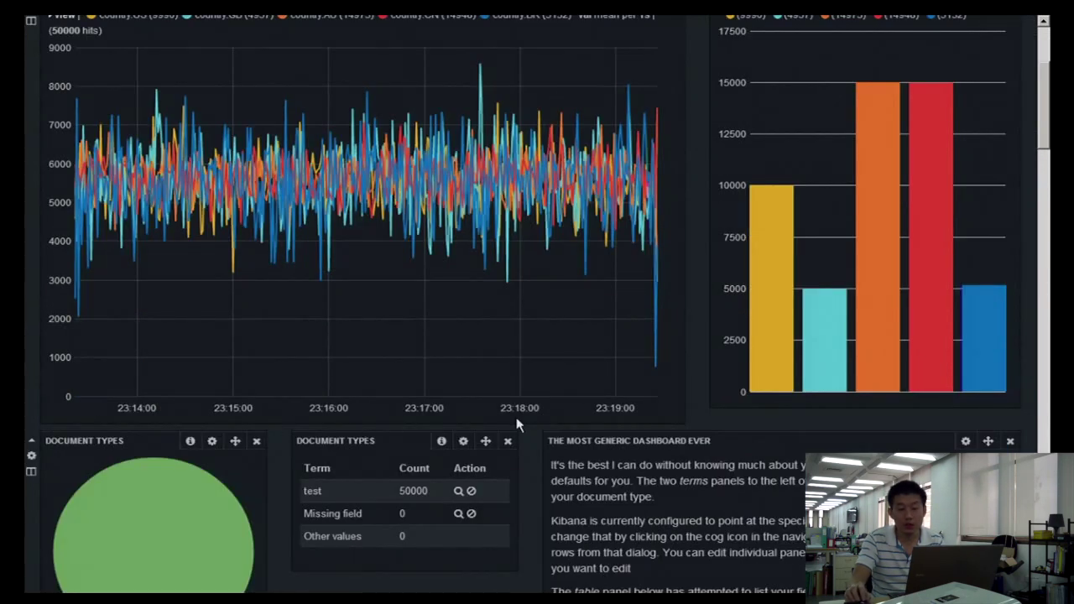
{"action": "scroll", "coordinate": [640, 366], "scroll_direction": "up", "scroll_amount": 1}
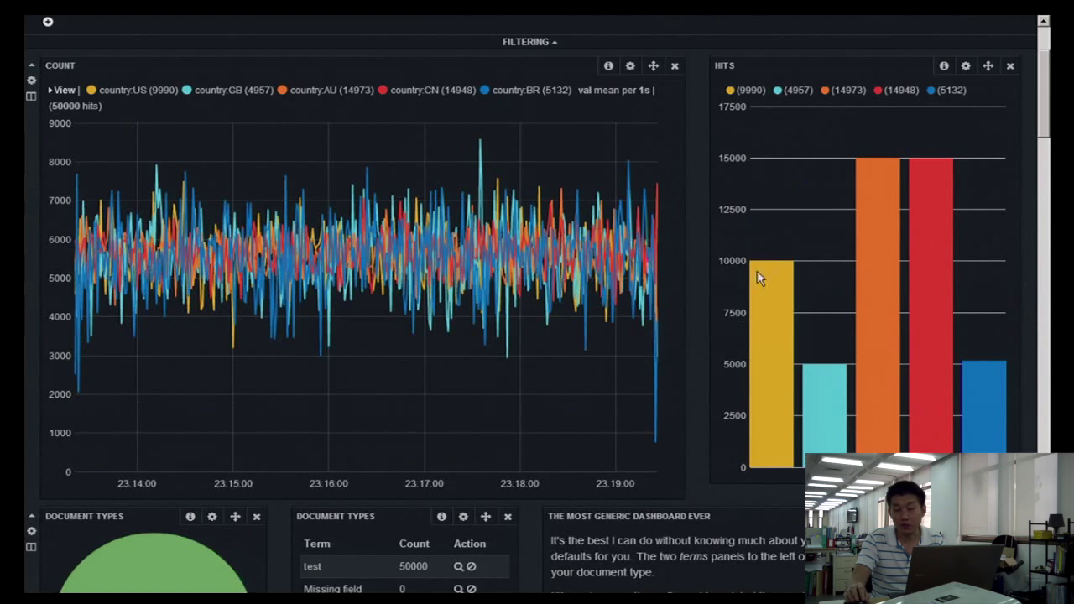
{"action": "scroll", "coordinate": [851, 257], "scroll_direction": "up", "scroll_amount": 1}
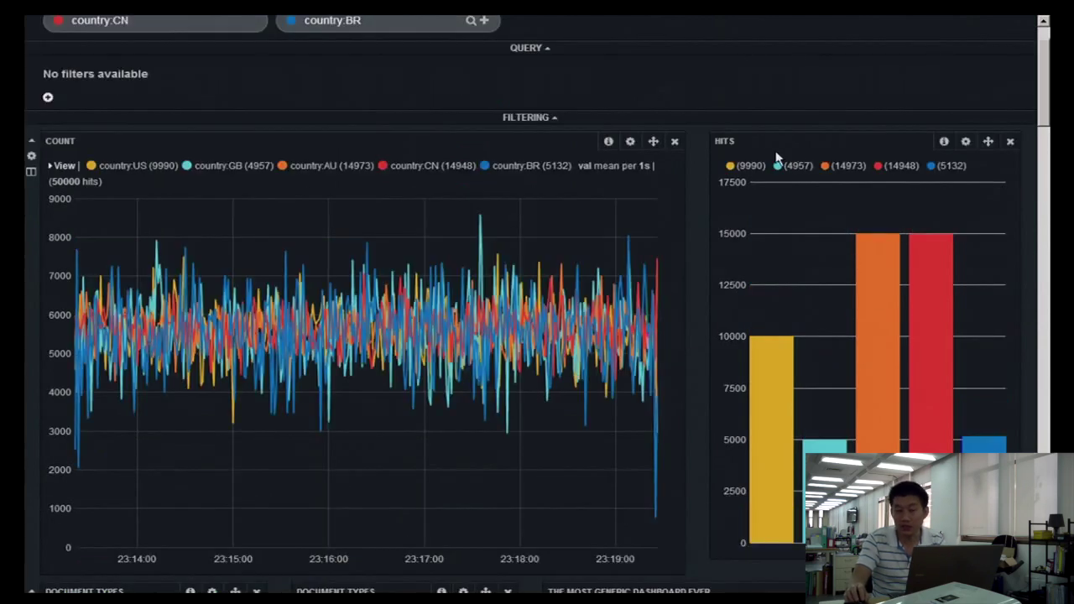
{"action": "left_click", "coordinate": [966, 143]}
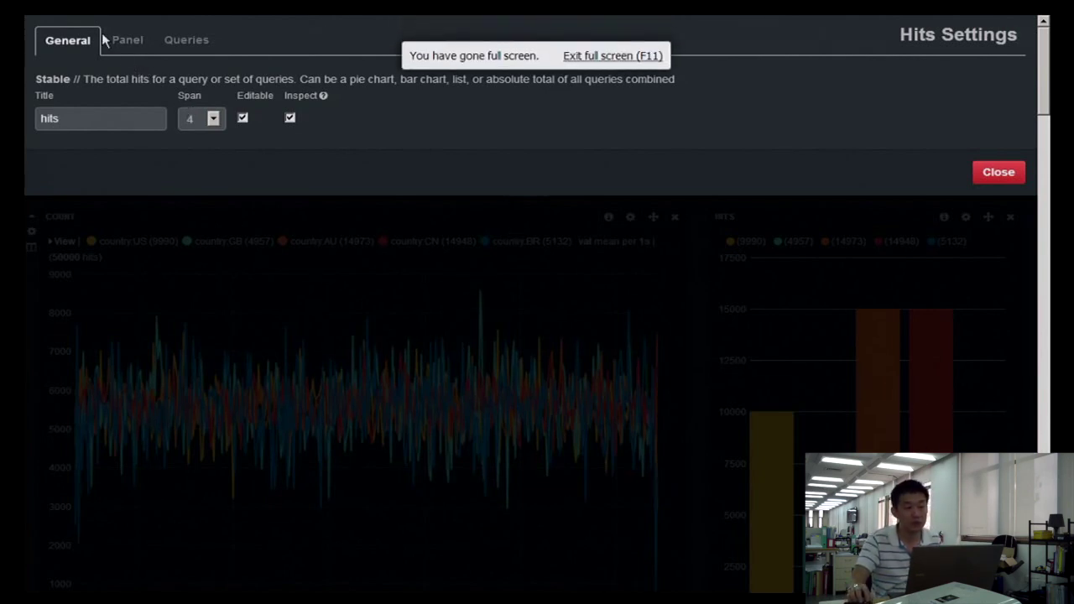
Switch the HITS panel style to pie and close settings to preview it
{"action": "left_click", "coordinate": [128, 42]}
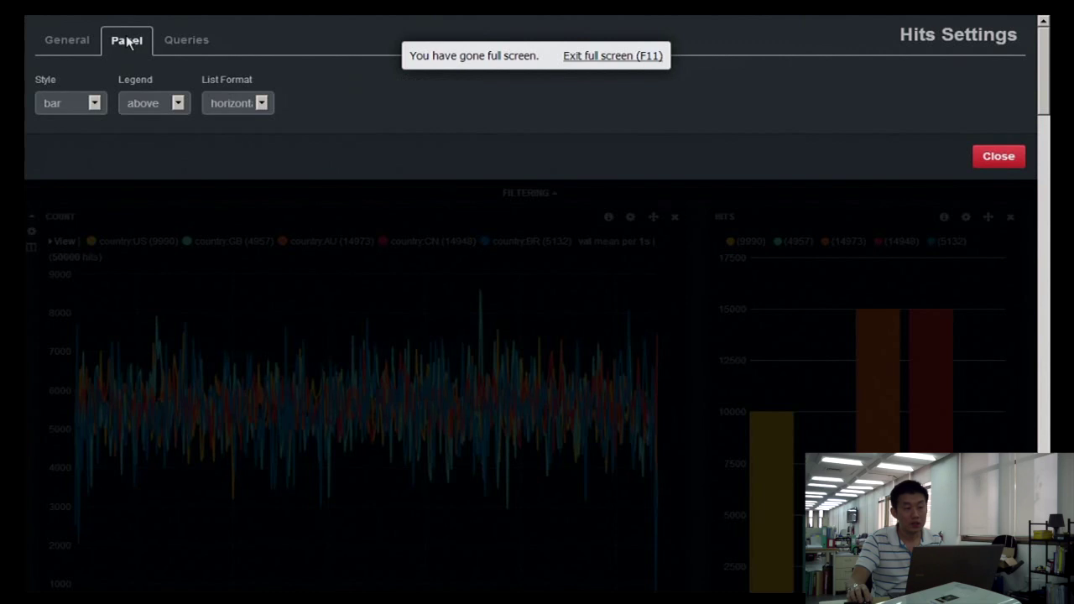
{"action": "left_click", "coordinate": [95, 103]}
{"action": "left_click", "coordinate": [76, 140]}
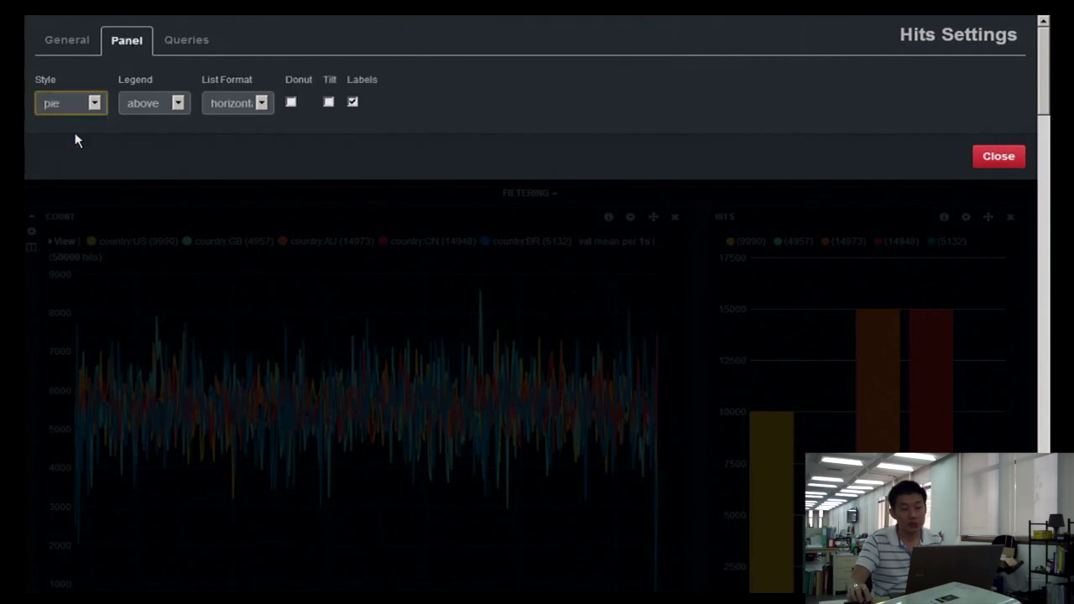
{"action": "left_click", "coordinate": [1011, 161]}
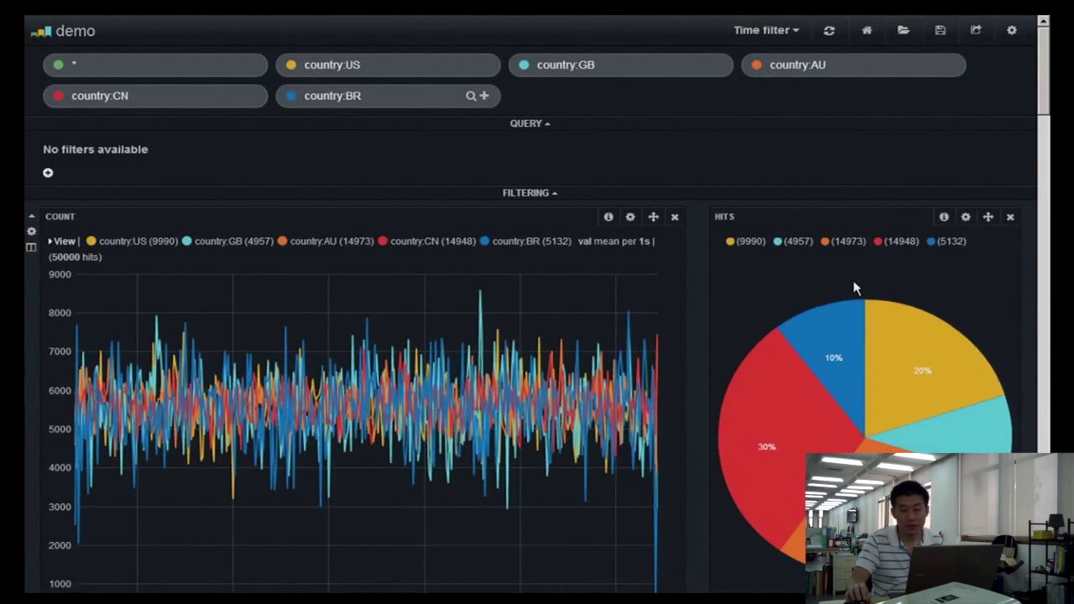
{"action": "scroll", "coordinate": [854, 289], "scroll_direction": "down", "scroll_amount": 1}
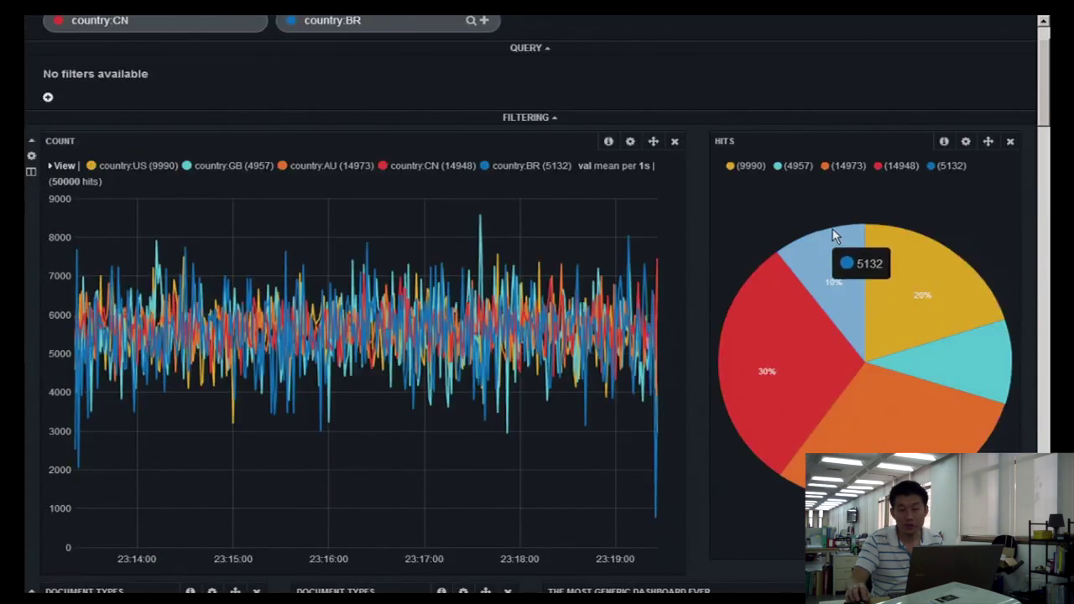
{"action": "scroll", "coordinate": [839, 223], "scroll_direction": "up", "scroll_amount": 1}
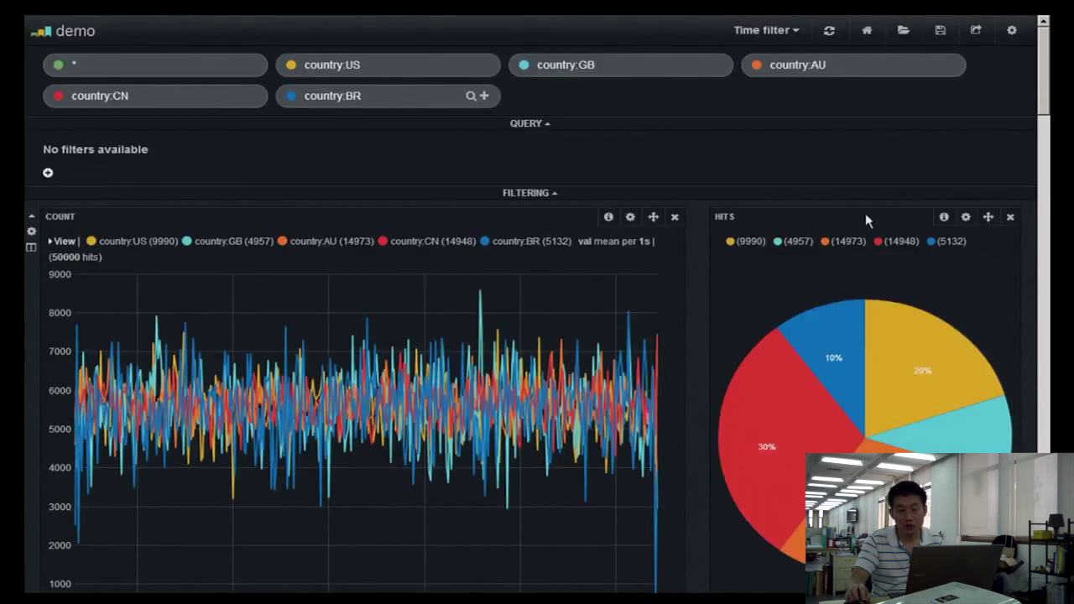
Set the HITS panel style back to bar and close its settings
{"action": "left_click", "coordinate": [966, 217]}
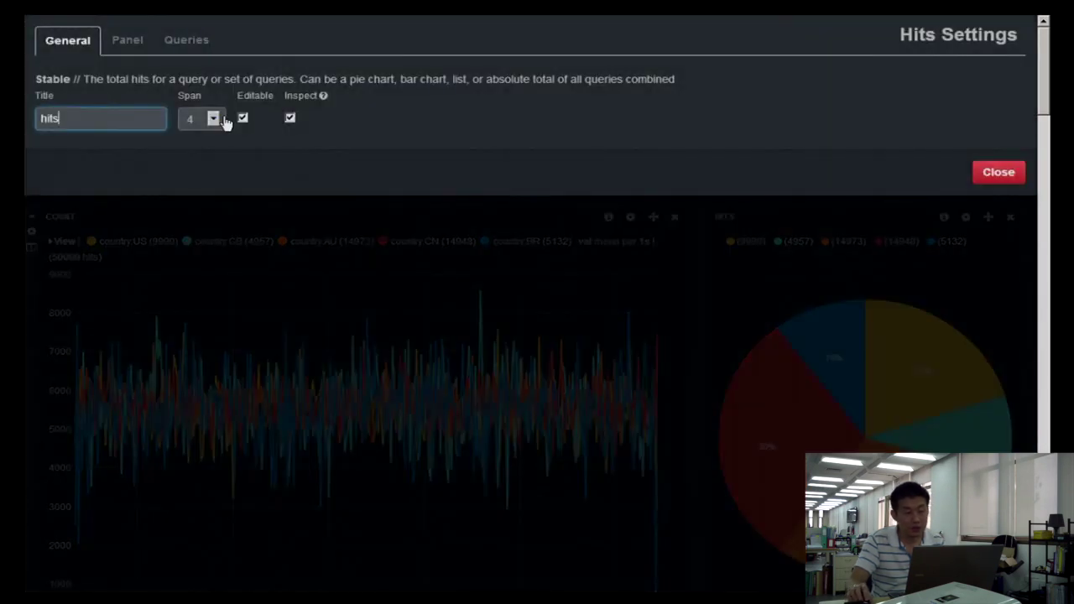
{"action": "left_click", "coordinate": [137, 46]}
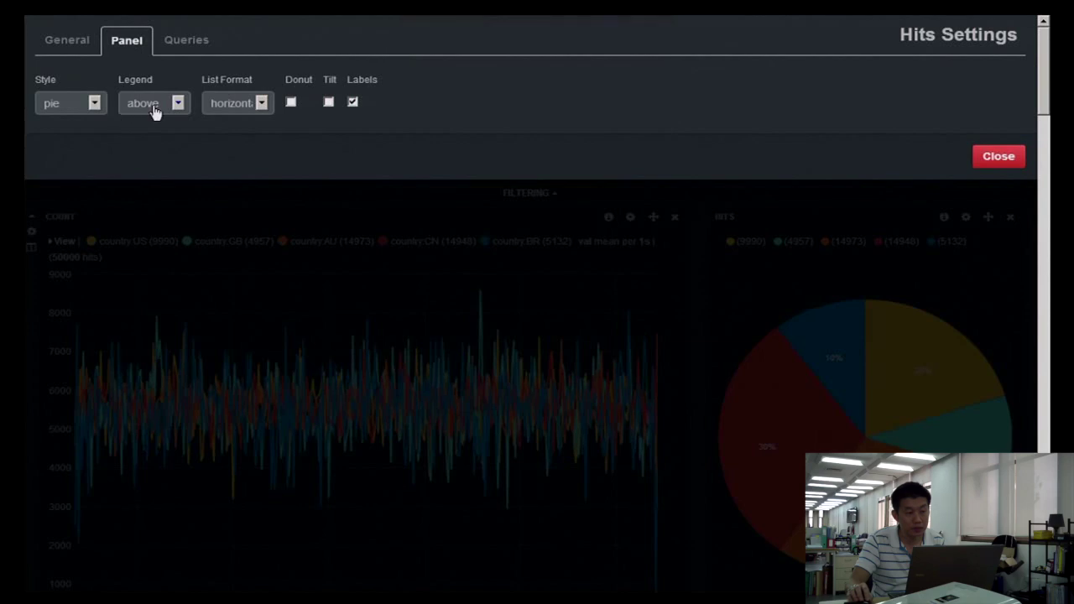
{"action": "left_click", "coordinate": [88, 104]}
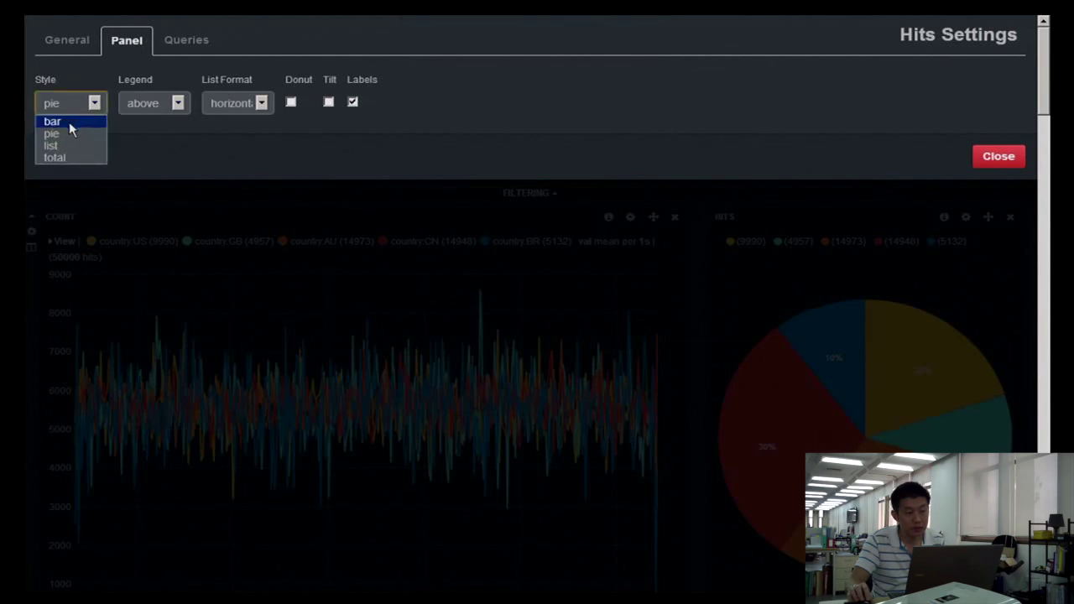
{"action": "left_click", "coordinate": [70, 122]}
{"action": "left_click", "coordinate": [996, 157]}
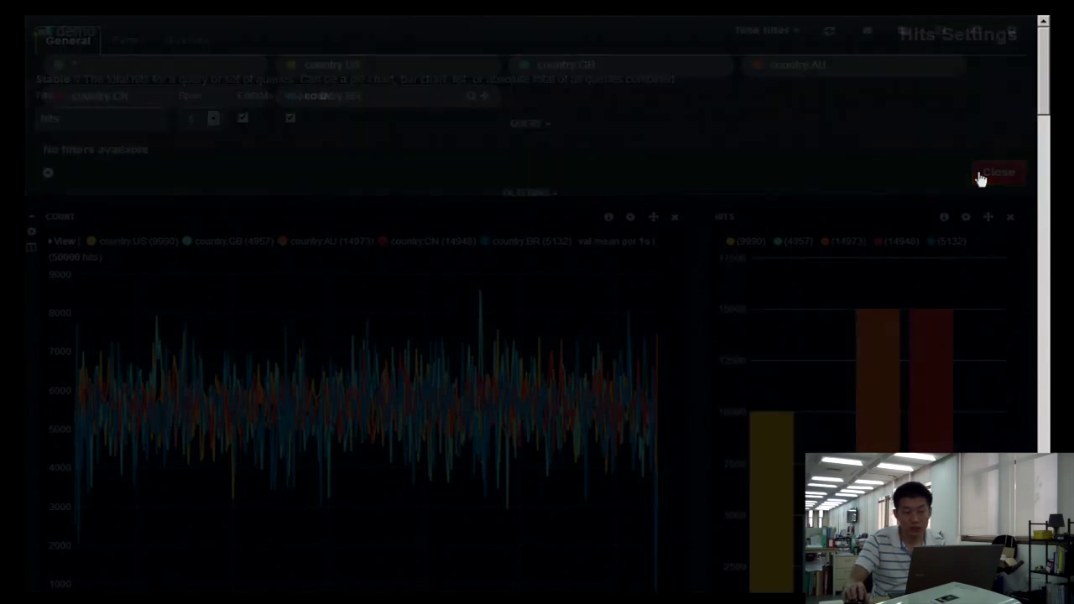
{"action": "scroll", "coordinate": [902, 227], "scroll_direction": "down", "scroll_amount": 3}
{"action": "scroll", "coordinate": [913, 223], "scroll_direction": "up", "scroll_amount": 2}
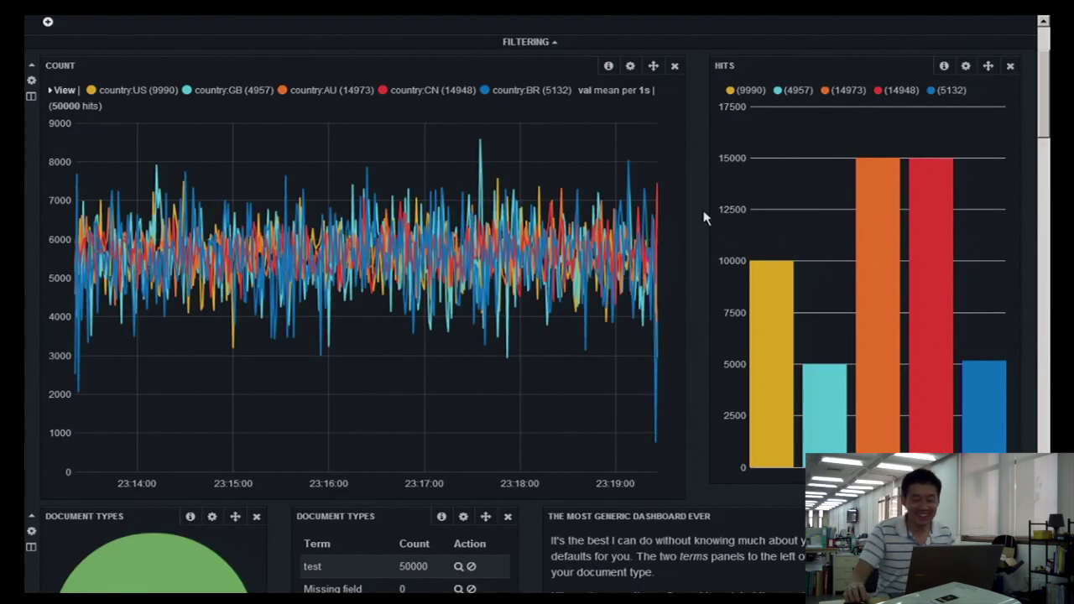
{"action": "scroll", "coordinate": [867, 157], "scroll_direction": "up", "scroll_amount": 2}
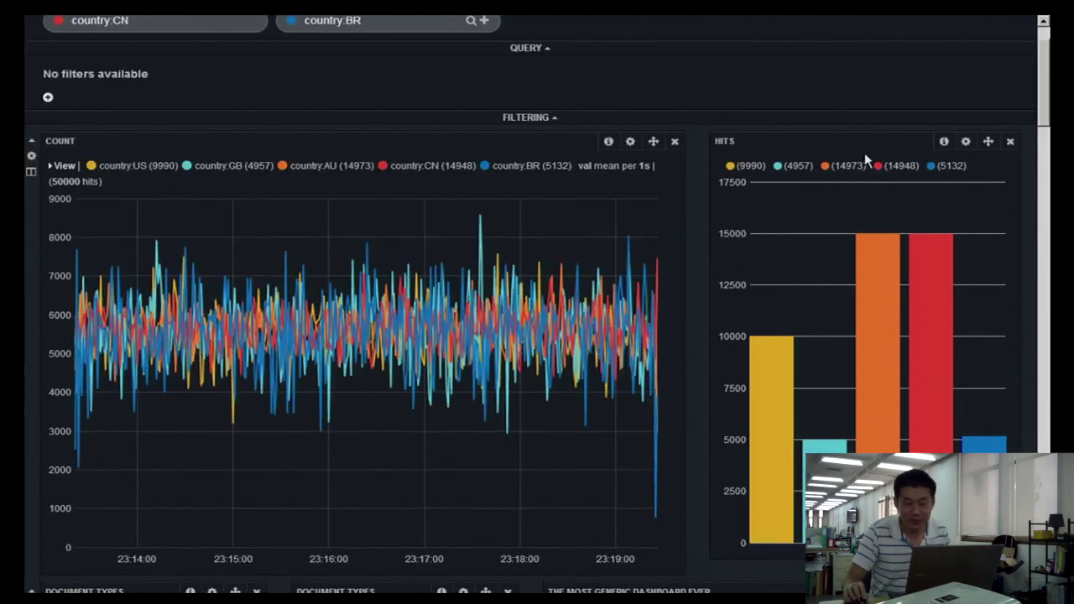
{"action": "mouse_move", "coordinate": [894, 285]}
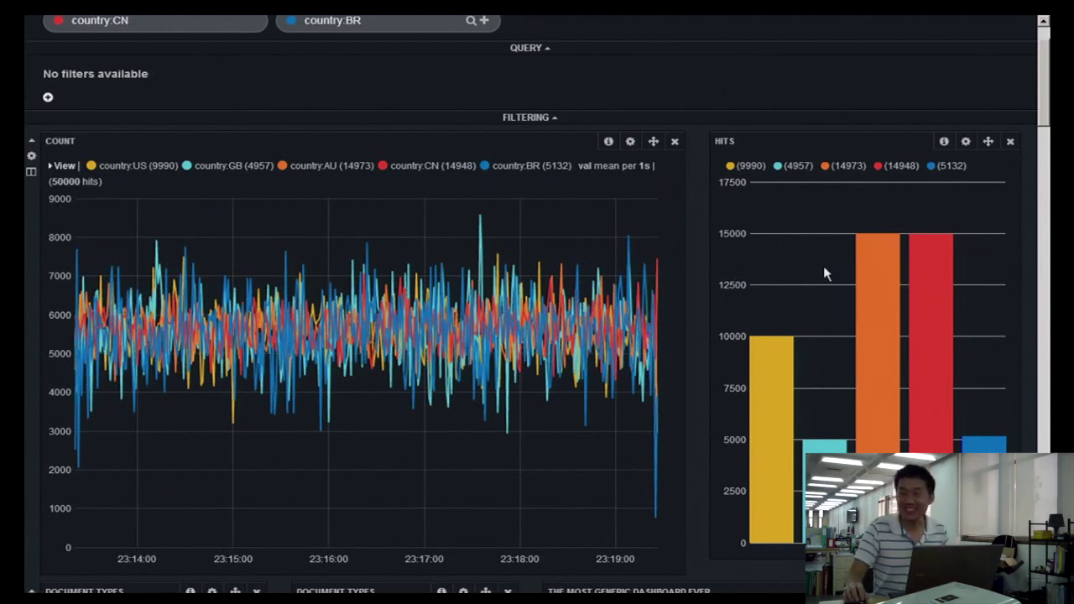
{"action": "mouse_move", "coordinate": [870, 263]}
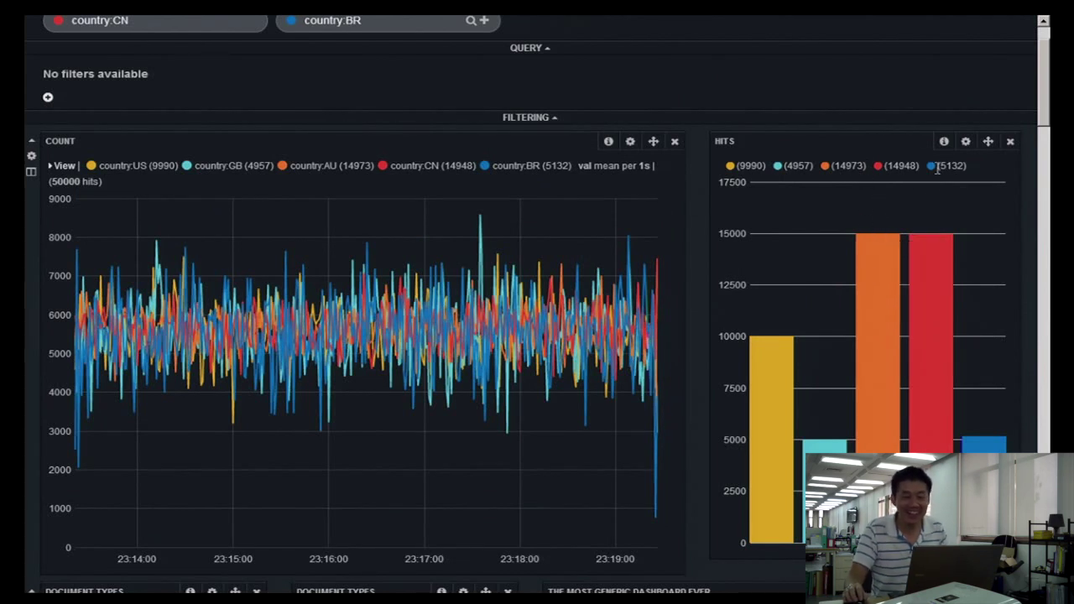
{"action": "mouse_move", "coordinate": [931, 322]}
{"action": "scroll", "coordinate": [924, 311], "scroll_direction": "down", "scroll_amount": 1}
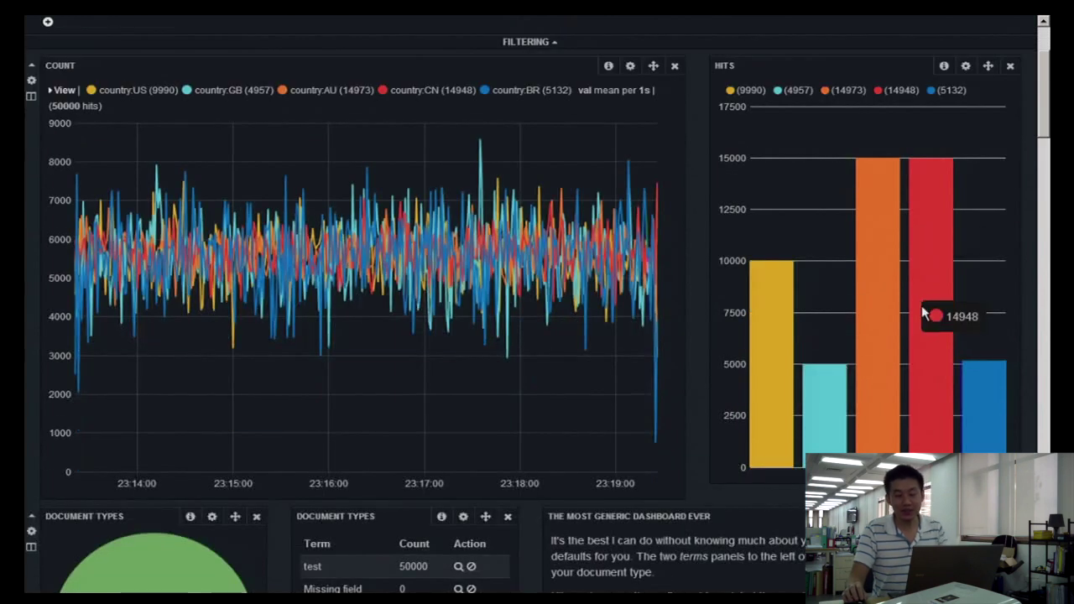
{"action": "mouse_move", "coordinate": [948, 232]}
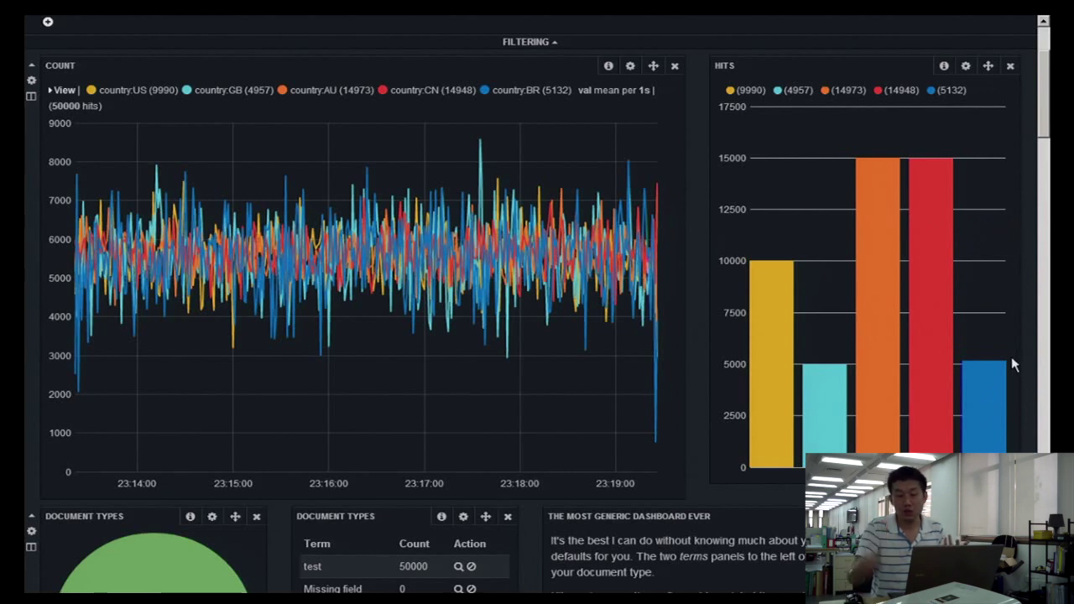
{"action": "scroll", "coordinate": [1016, 357], "scroll_direction": "up", "scroll_amount": 3}
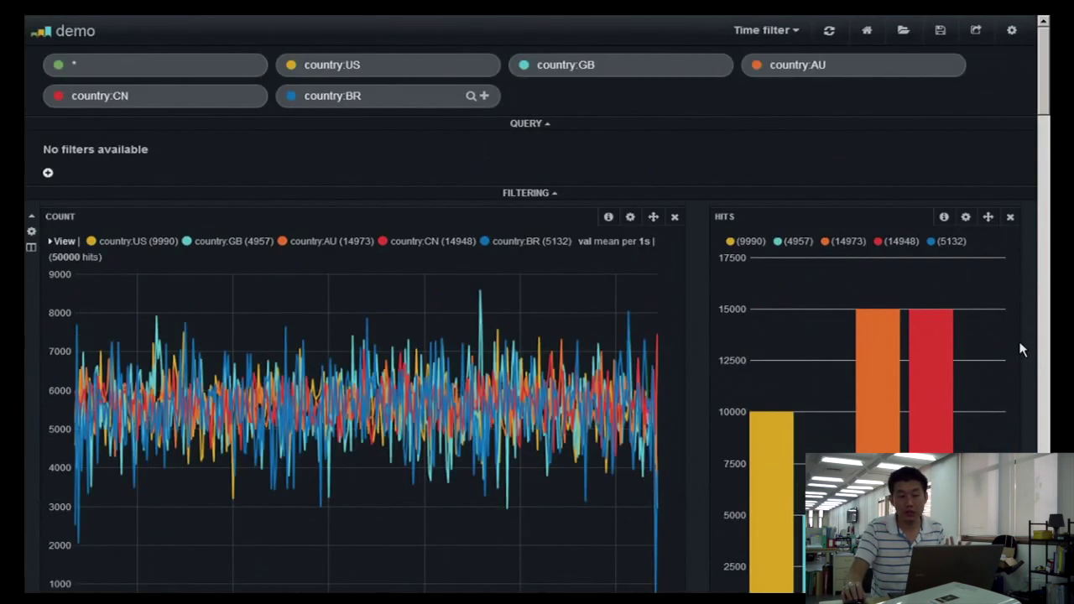
Check the country:GB query and review the COUNT histogram beside the HITS bar chart
{"action": "left_click", "coordinate": [645, 64]}
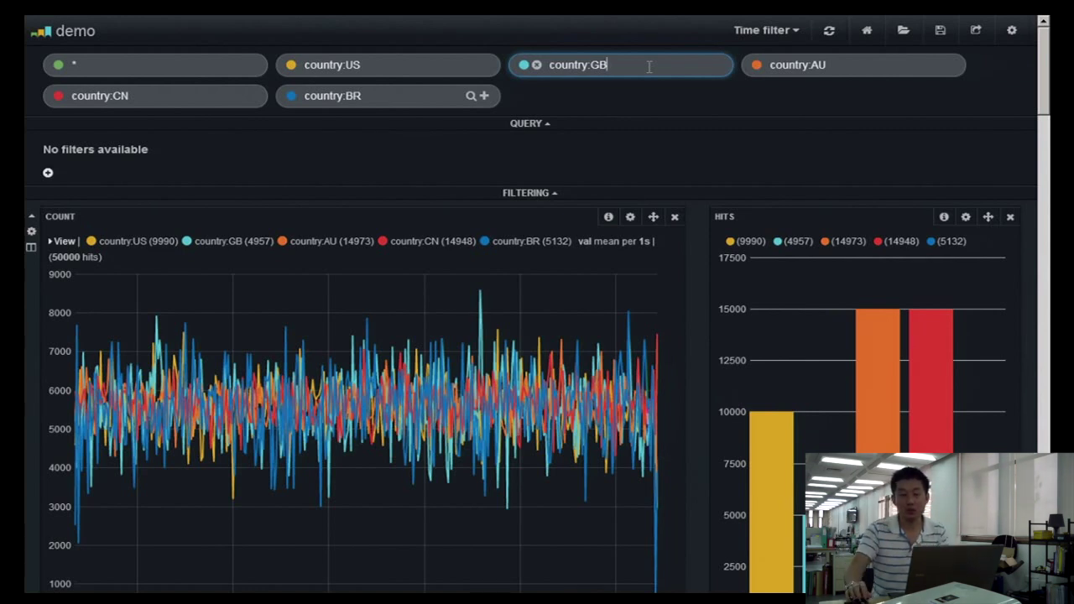
{"action": "scroll", "coordinate": [784, 168], "scroll_direction": "down", "scroll_amount": 3}
{"action": "mouse_move", "coordinate": [779, 235]}
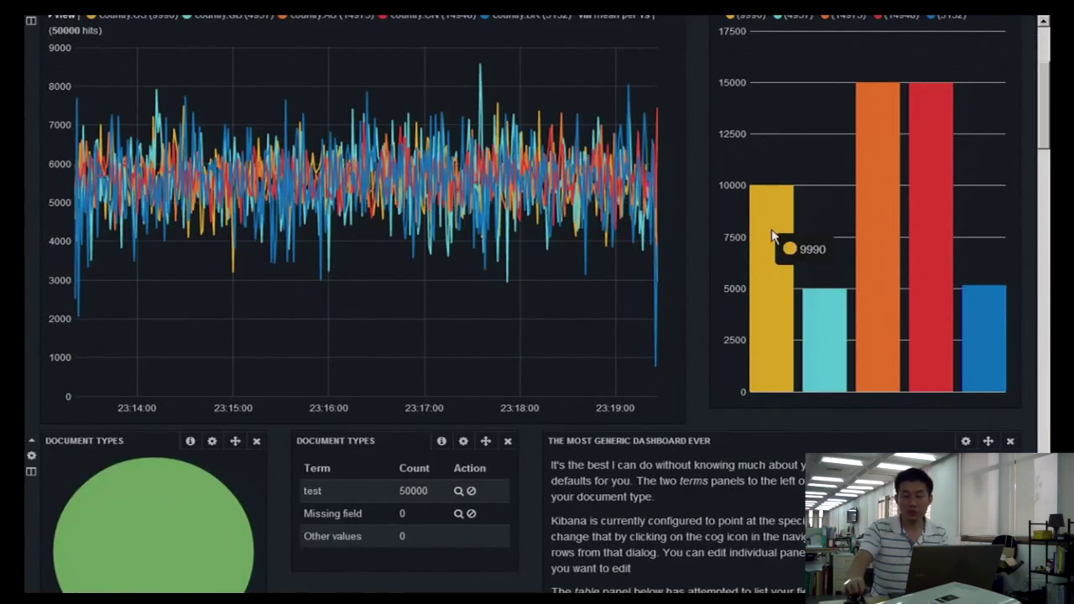
{"action": "mouse_move", "coordinate": [794, 268]}
{"action": "scroll", "coordinate": [808, 271], "scroll_direction": "up", "scroll_amount": 1}
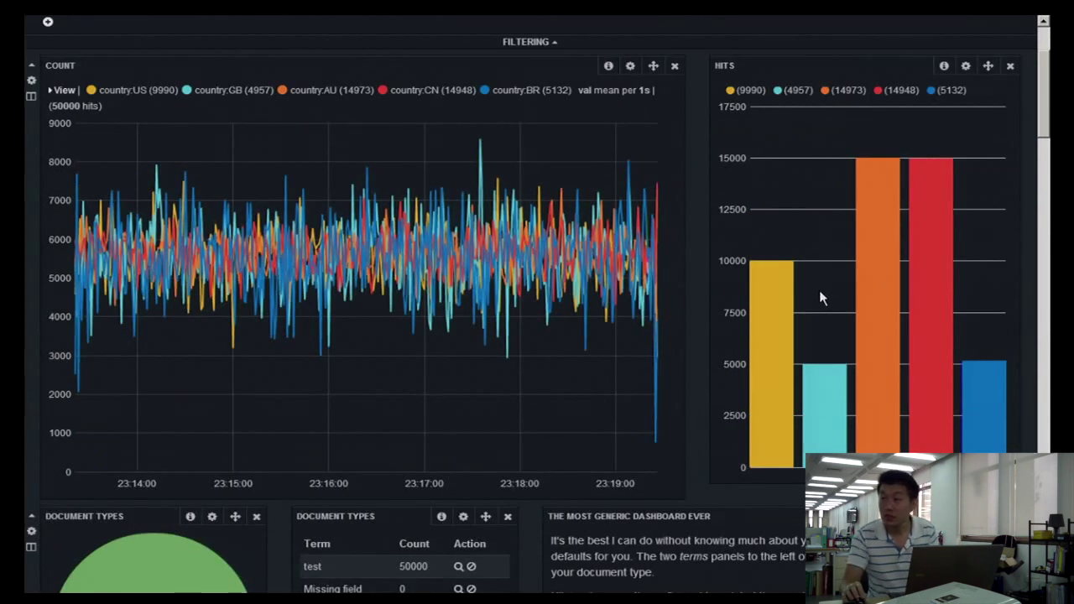
{"action": "scroll", "coordinate": [825, 294], "scroll_direction": "up", "scroll_amount": 2}
{"action": "scroll", "coordinate": [825, 293], "scroll_direction": "down", "scroll_amount": 2}
{"action": "scroll", "coordinate": [810, 312], "scroll_direction": "up", "scroll_amount": 2}
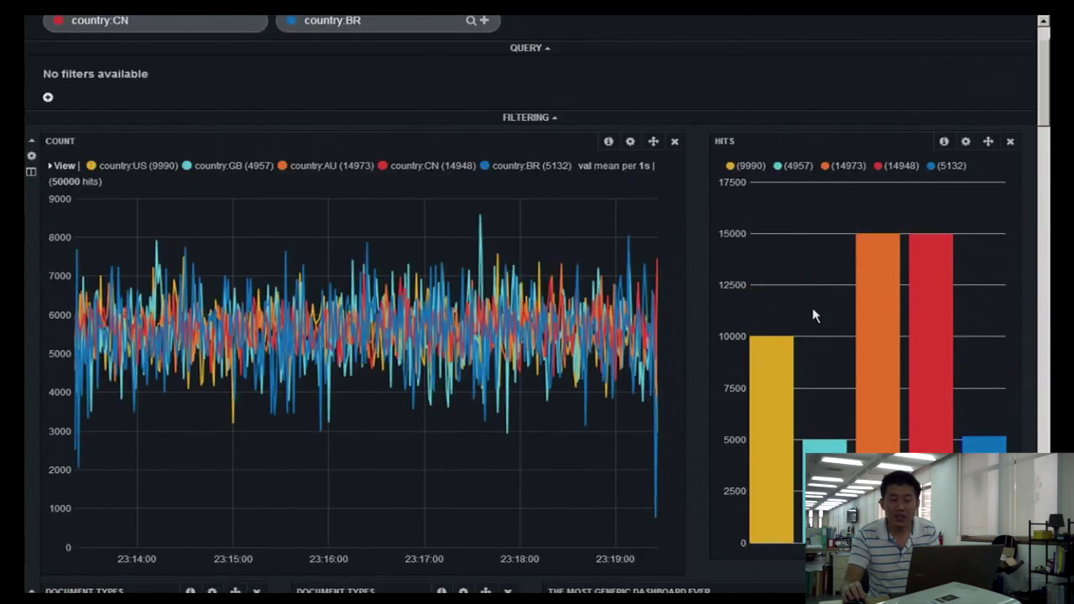
{"action": "mouse_move", "coordinate": [782, 425]}
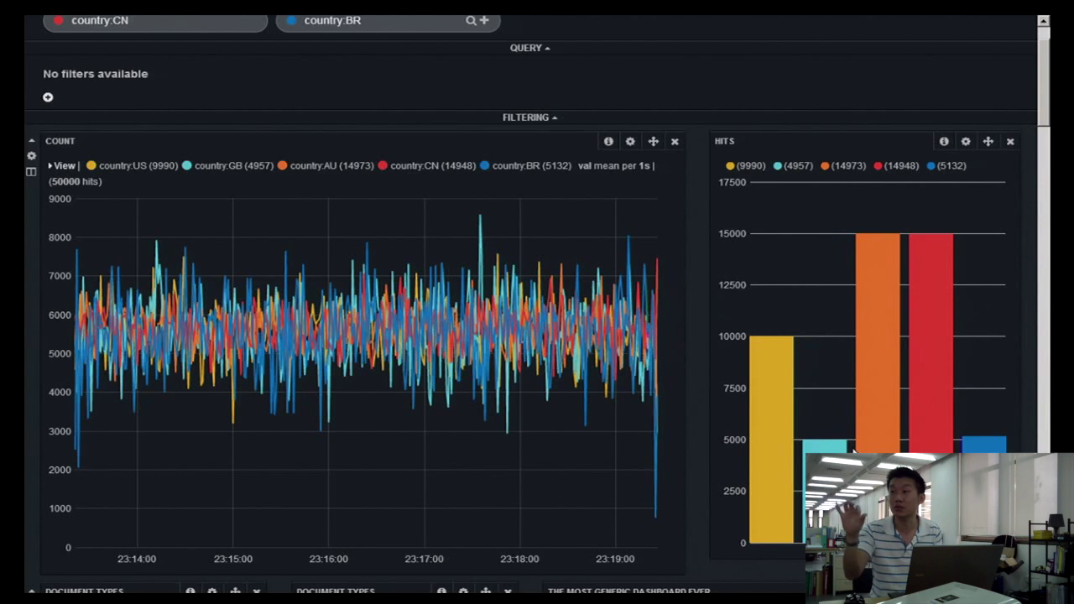
Review the Document Types panels showing all 50000 documents as type test
{"action": "scroll", "coordinate": [861, 416], "scroll_direction": "down", "scroll_amount": 1}
{"action": "mouse_move", "coordinate": [768, 302]}
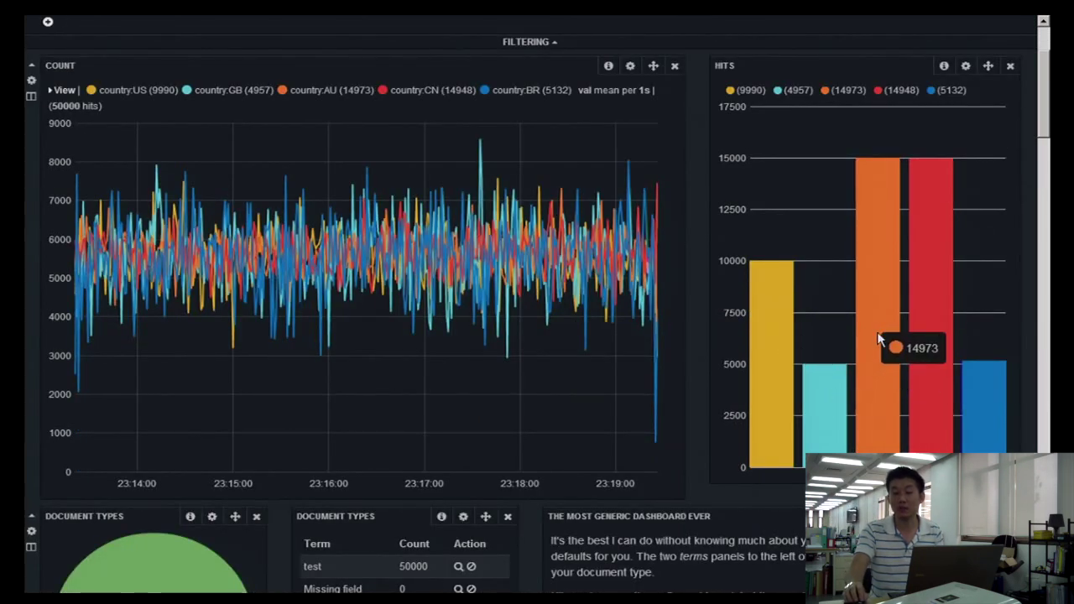
{"action": "mouse_move", "coordinate": [870, 303]}
{"action": "scroll", "coordinate": [871, 302], "scroll_direction": "up", "scroll_amount": 2}
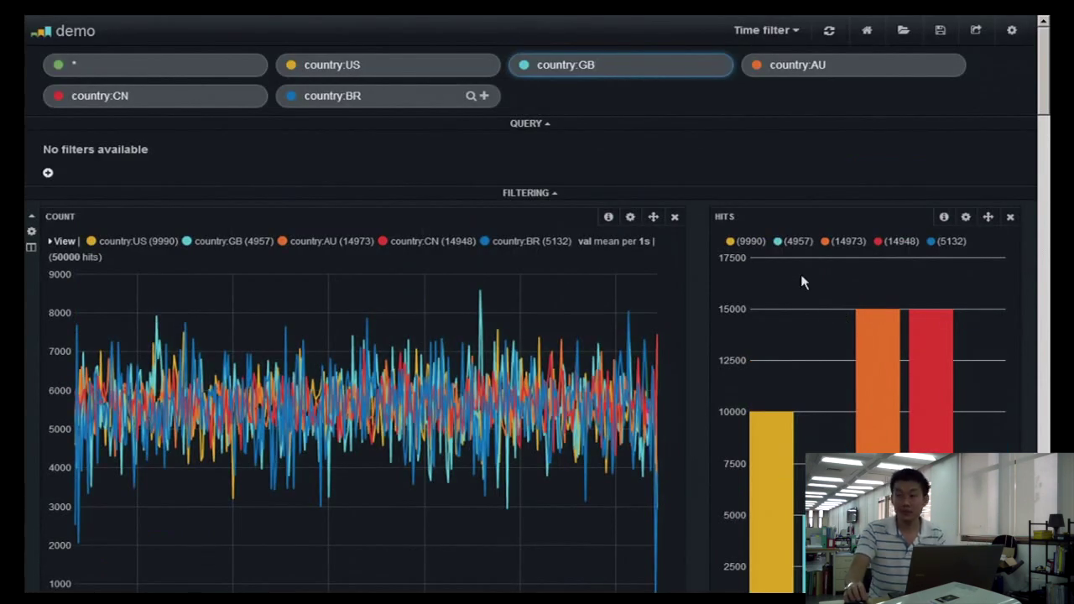
{"action": "scroll", "coordinate": [790, 261], "scroll_direction": "down", "scroll_amount": 1}
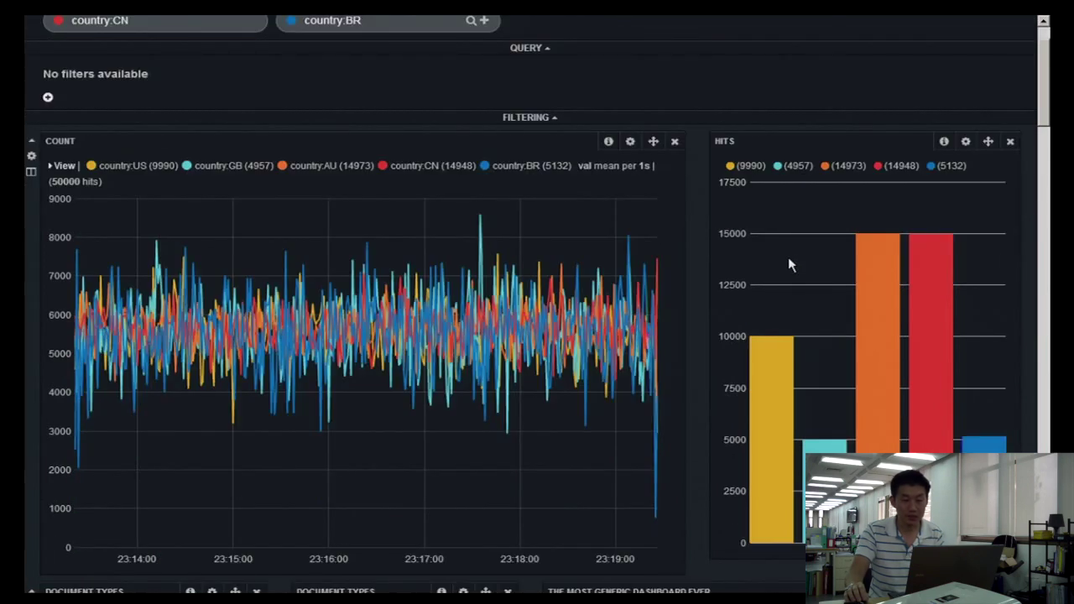
{"action": "scroll", "coordinate": [789, 256], "scroll_direction": "down", "scroll_amount": 3}
{"action": "scroll", "coordinate": [776, 248], "scroll_direction": "up", "scroll_amount": 2}
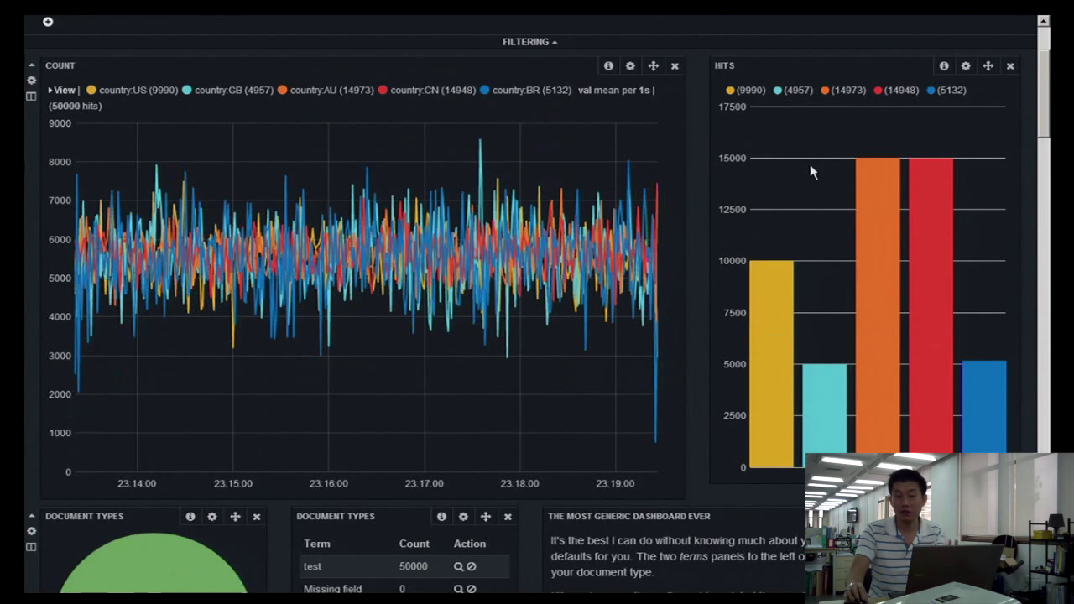
{"action": "scroll", "coordinate": [808, 168], "scroll_direction": "up", "scroll_amount": 1}
{"action": "scroll", "coordinate": [809, 171], "scroll_direction": "down", "scroll_amount": 3}
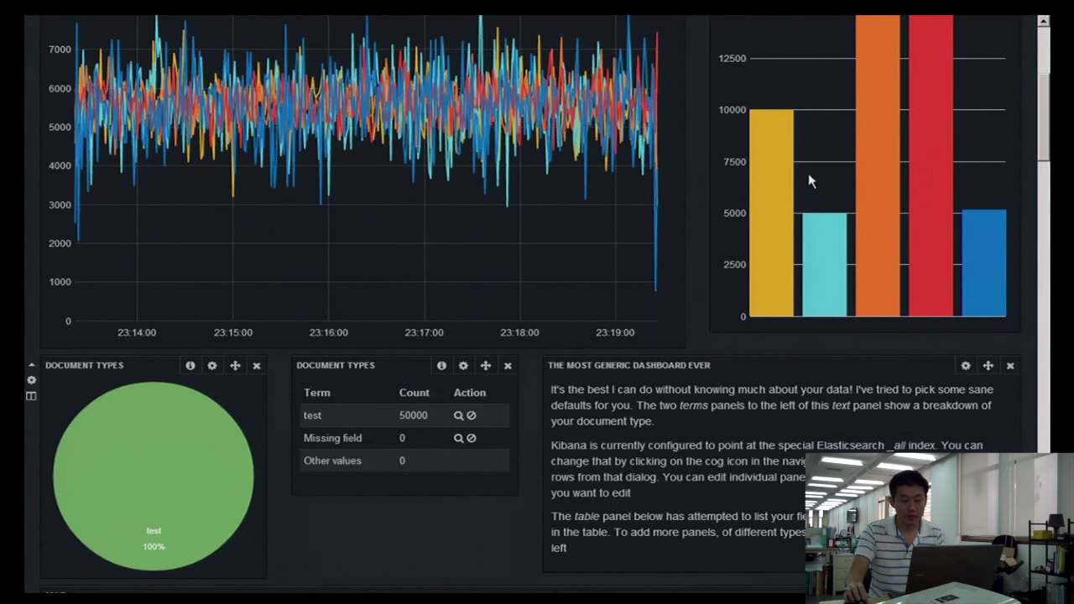
{"action": "scroll", "coordinate": [809, 173], "scroll_direction": "down", "scroll_amount": 5}
{"action": "scroll", "coordinate": [808, 172], "scroll_direction": "down", "scroll_amount": 2}
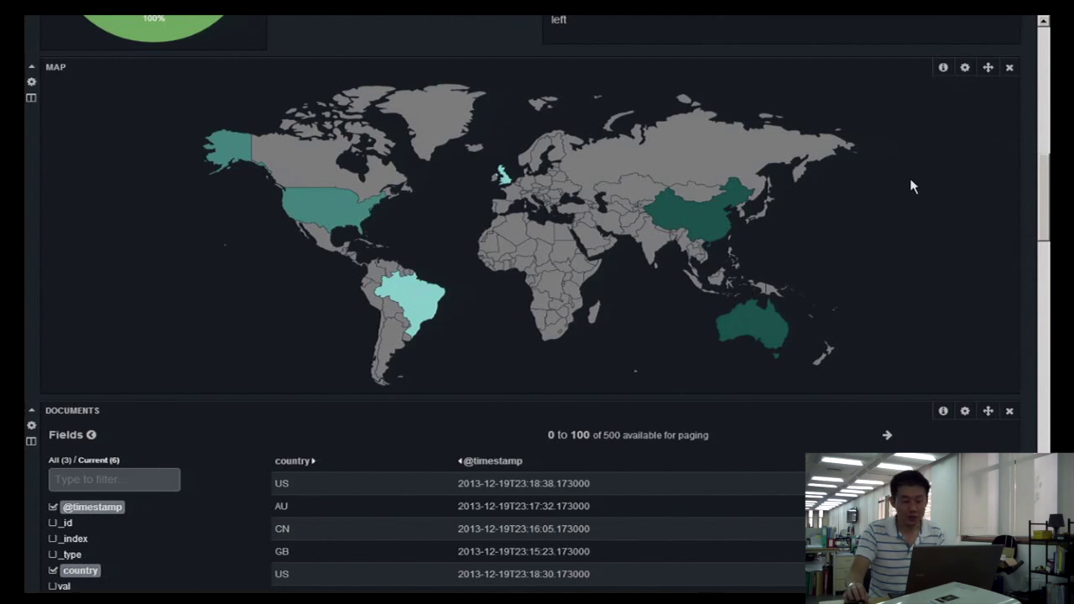
{"action": "scroll", "coordinate": [915, 190], "scroll_direction": "down", "scroll_amount": 3}
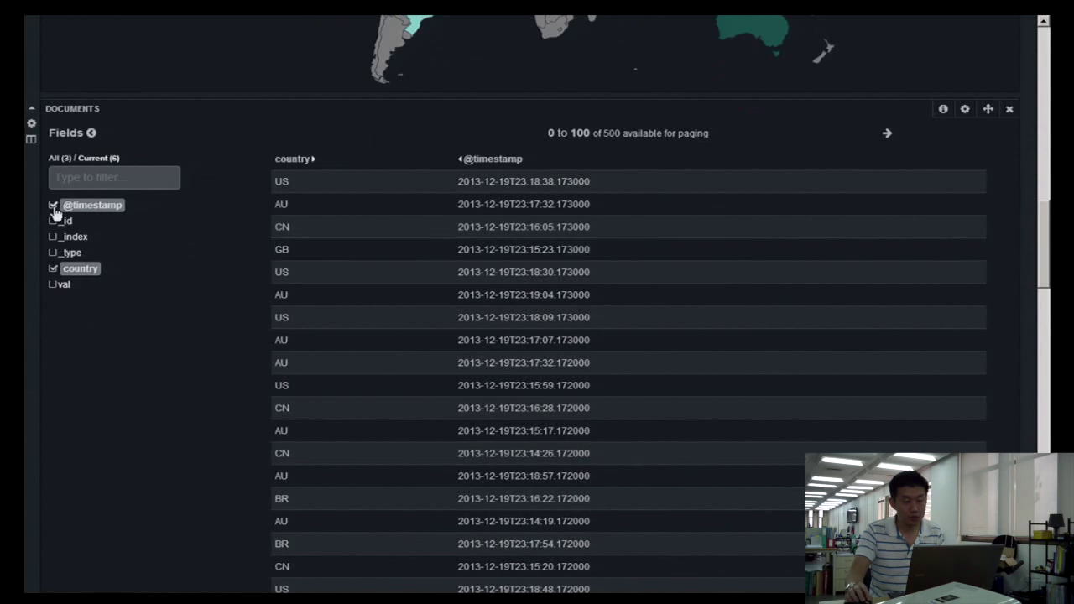
{"action": "left_click", "coordinate": [53, 205]}
{"action": "left_click", "coordinate": [52, 268]}
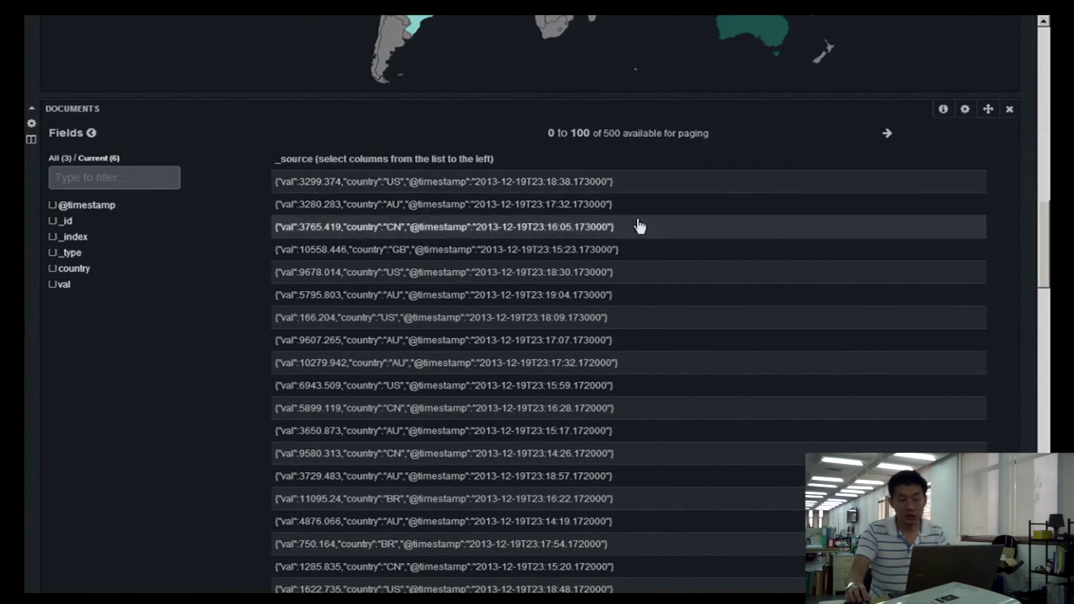
Expand the first document (val 3299.374, country US), view its JSON, then return to Table view
{"action": "left_click", "coordinate": [572, 183]}
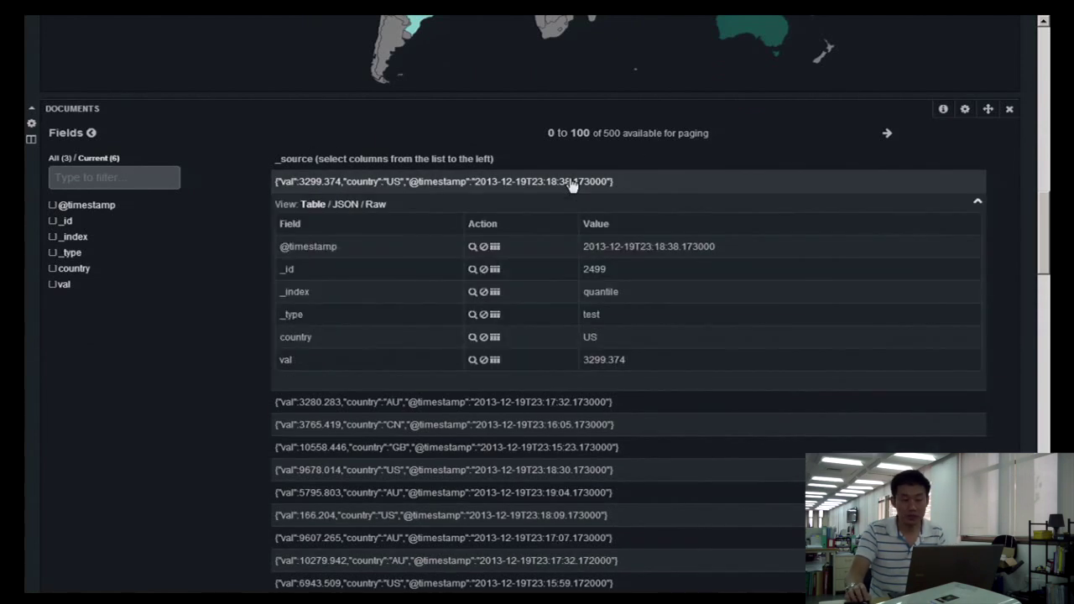
{"action": "left_click", "coordinate": [344, 205]}
{"action": "left_click_drag", "start_coordinate": [319, 445], "coordinate": [504, 229]}
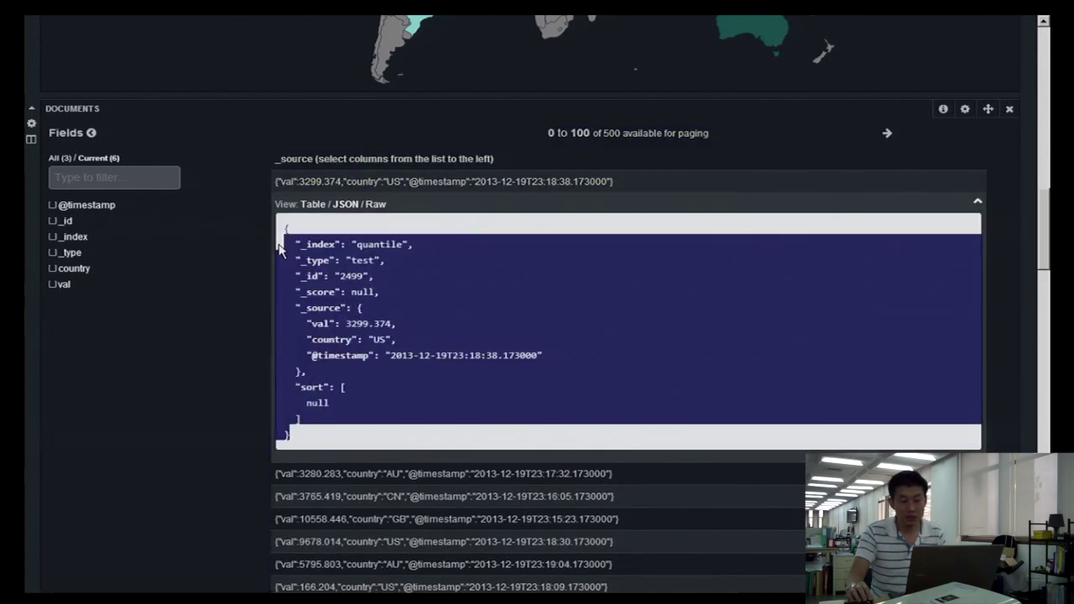
{"action": "left_click", "coordinate": [554, 204]}
{"action": "left_click", "coordinate": [345, 204]}
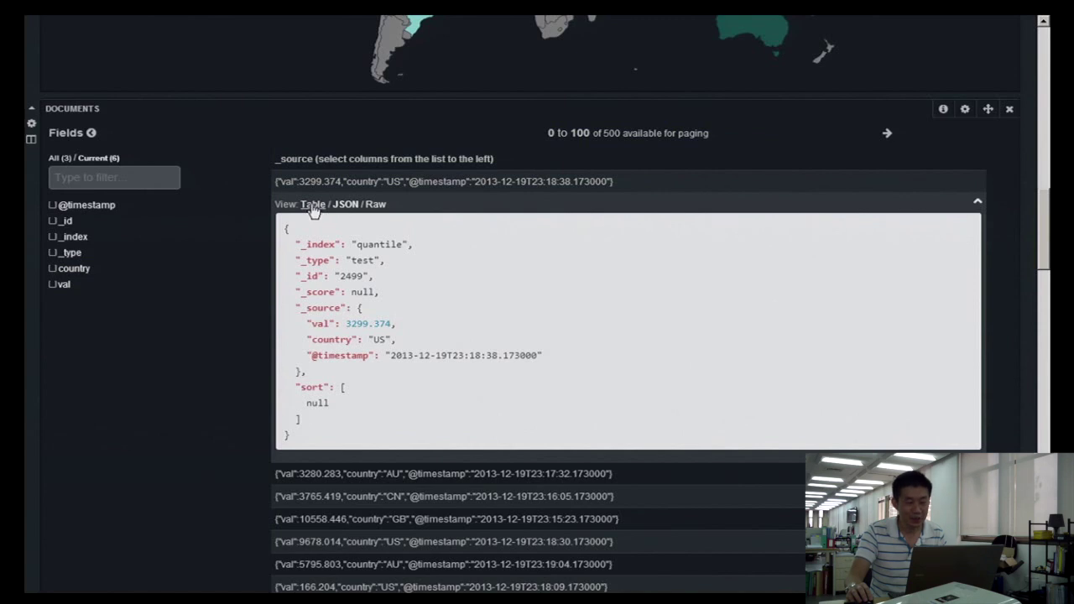
{"action": "left_click", "coordinate": [313, 205]}
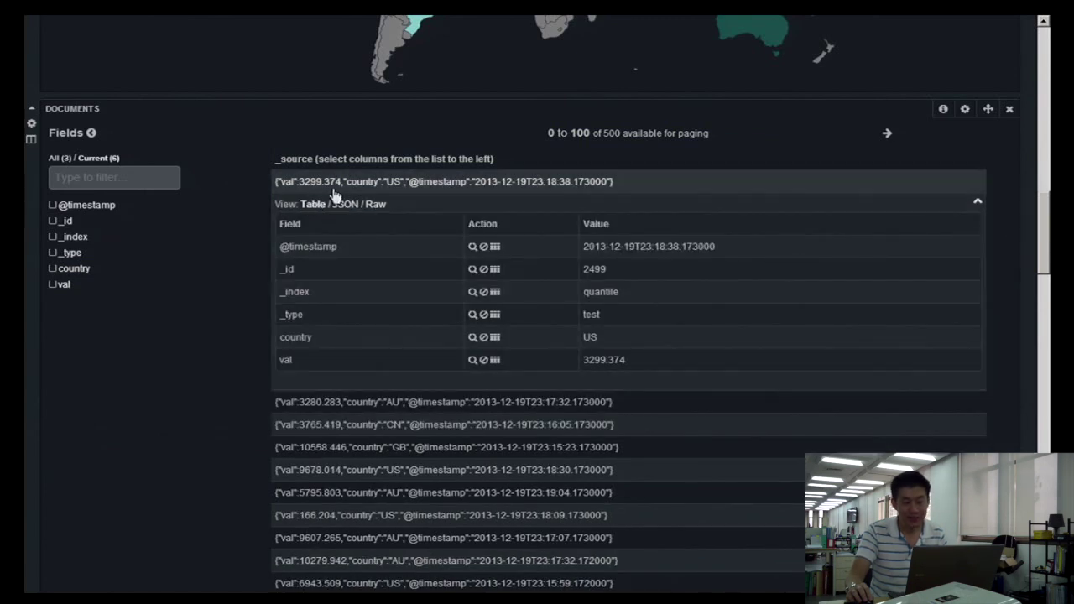
Add a filter on _type test from the document's Action column
{"action": "left_click", "coordinate": [471, 316]}
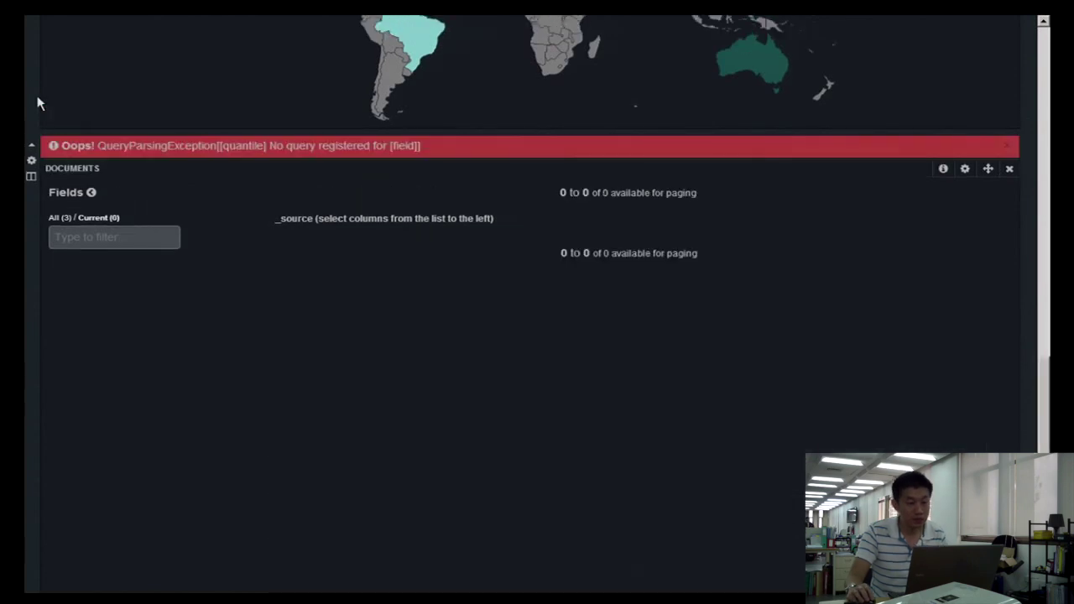
{"action": "scroll", "coordinate": [168, 188], "scroll_direction": "up", "scroll_amount": 4}
{"action": "scroll", "coordinate": [168, 188], "scroll_direction": "up", "scroll_amount": 4}
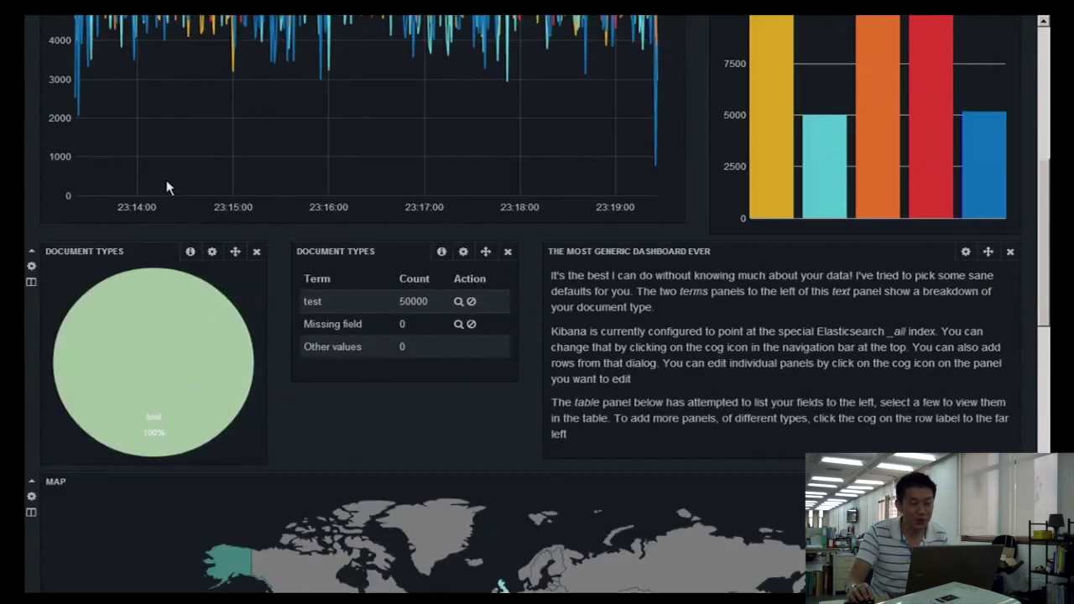
{"action": "scroll", "coordinate": [168, 185], "scroll_direction": "down", "scroll_amount": 8}
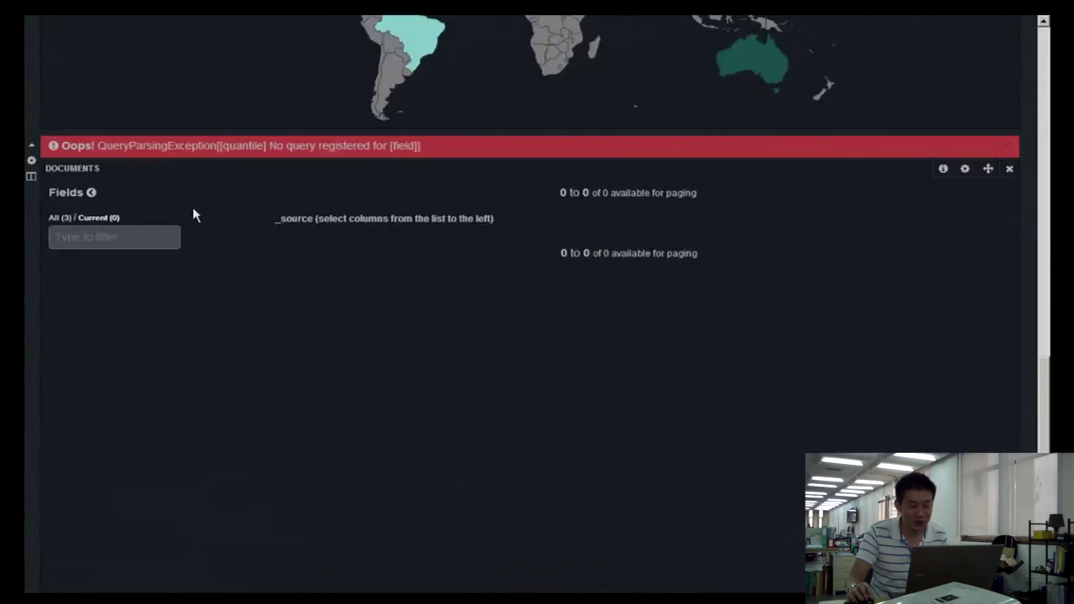
Show All (3) fields and dismiss the QueryParsingException error banner
{"action": "left_click", "coordinate": [64, 219]}
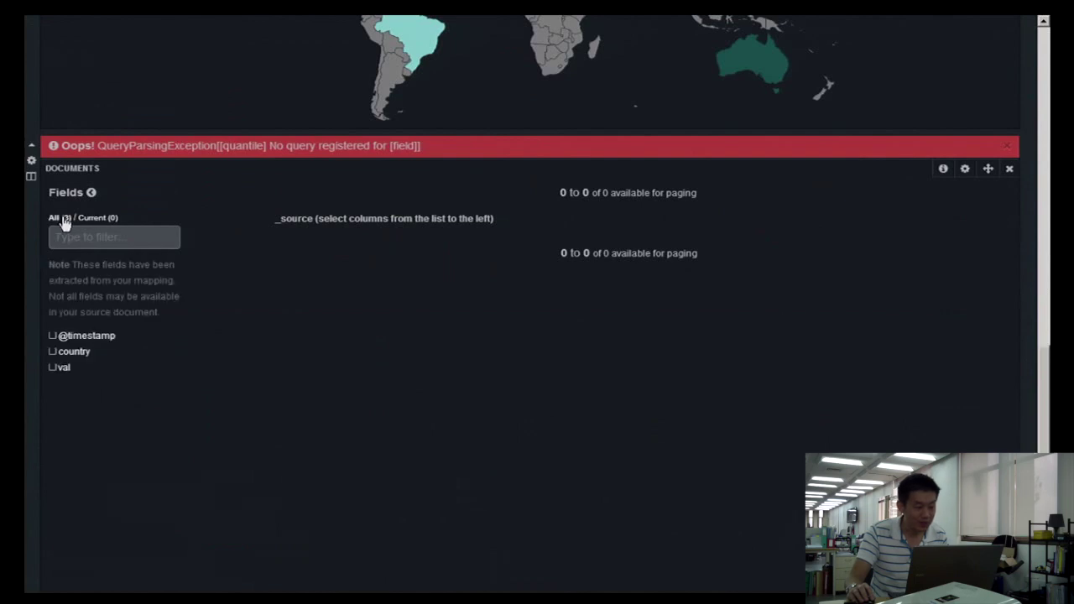
{"action": "scroll", "coordinate": [955, 188], "scroll_direction": "up", "scroll_amount": 1}
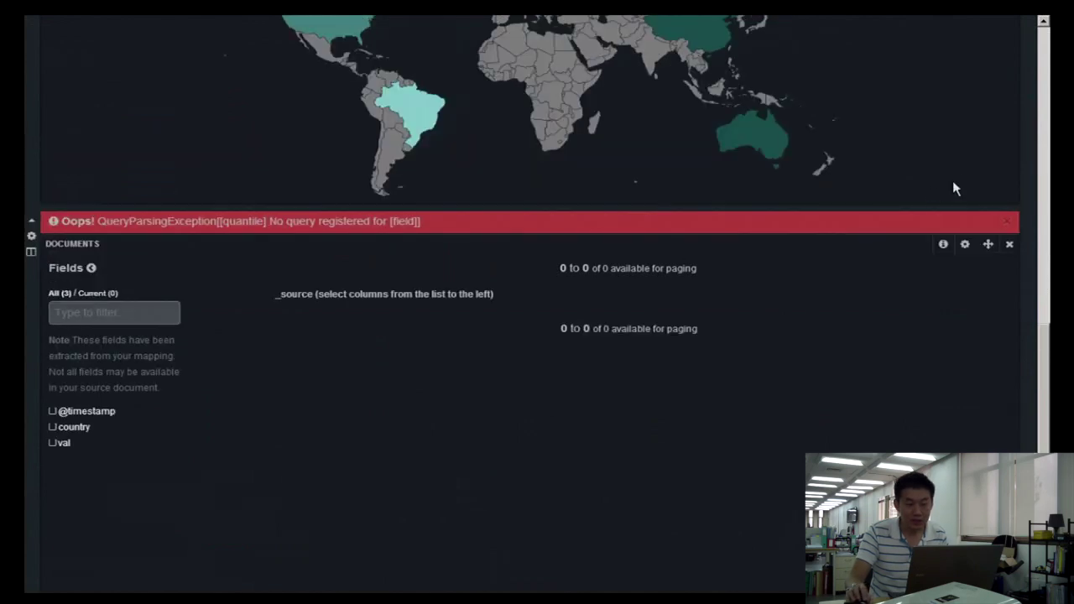
{"action": "left_click", "coordinate": [1008, 221]}
{"action": "scroll", "coordinate": [929, 176], "scroll_direction": "up", "scroll_amount": 10}
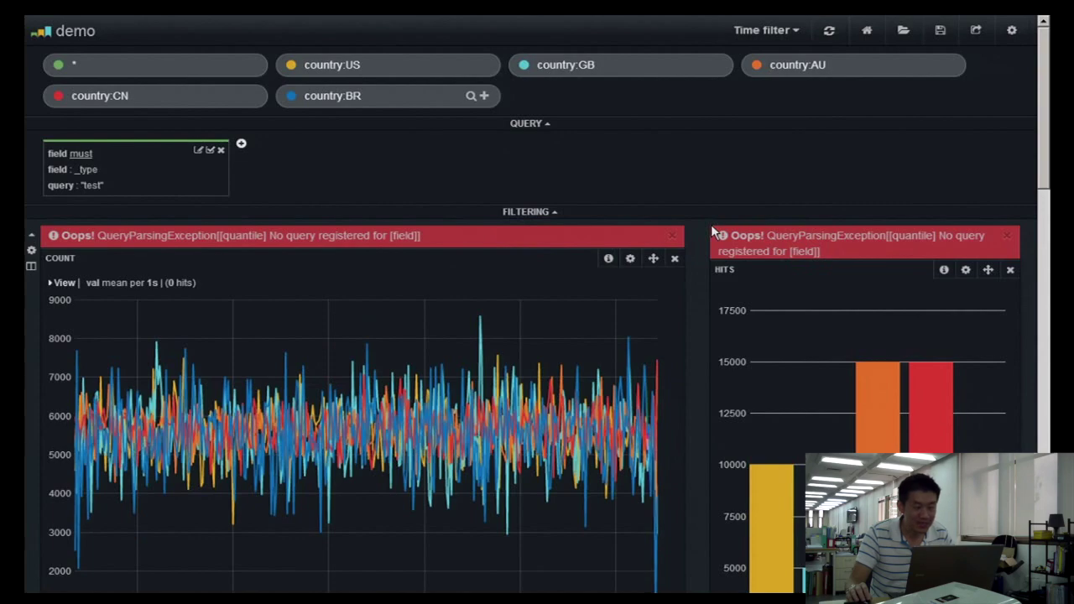
{"action": "scroll", "coordinate": [713, 230], "scroll_direction": "down", "scroll_amount": 10}
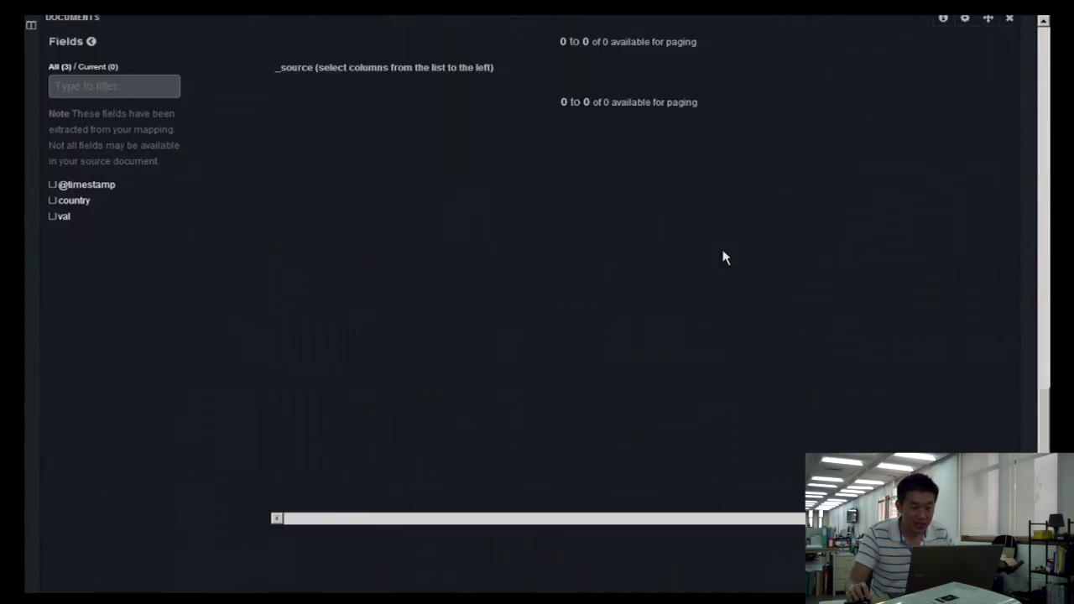
{"action": "scroll", "coordinate": [737, 204], "scroll_direction": "up", "scroll_amount": 7}
{"action": "scroll", "coordinate": [737, 204], "scroll_direction": "up", "scroll_amount": 6}
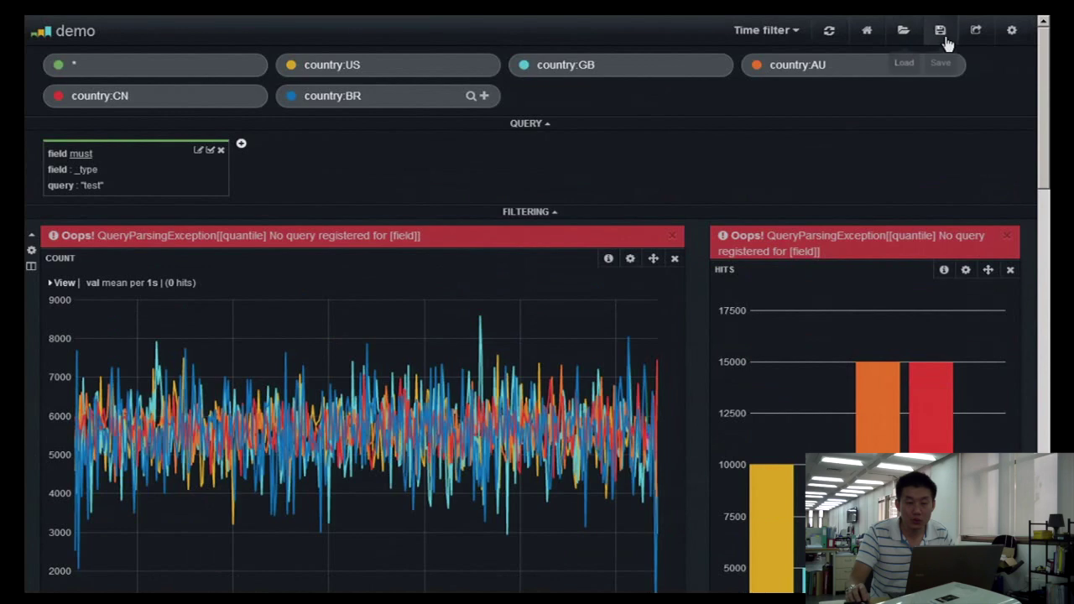
Save the dashboard as 'demo'
{"action": "left_click", "coordinate": [941, 33]}
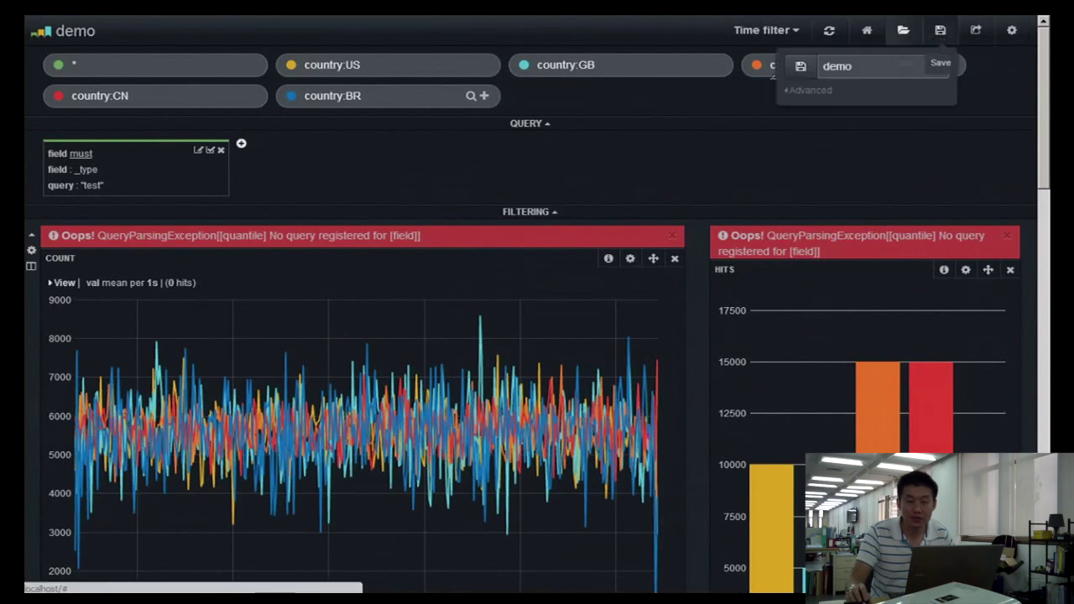
{"action": "left_click", "coordinate": [806, 73]}
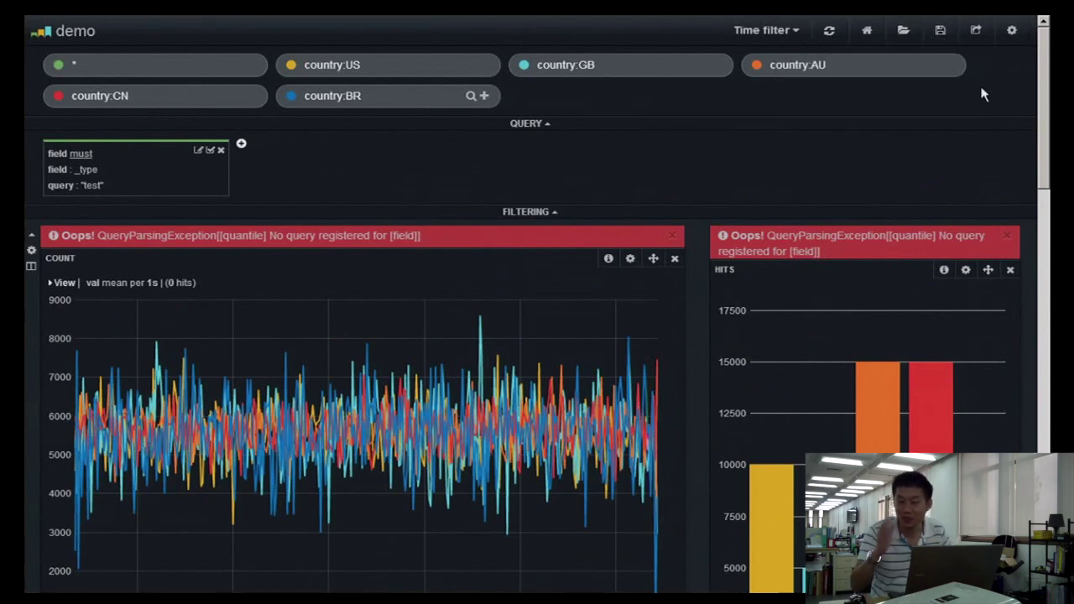
{"action": "scroll", "coordinate": [984, 94], "scroll_direction": "down", "scroll_amount": 15}
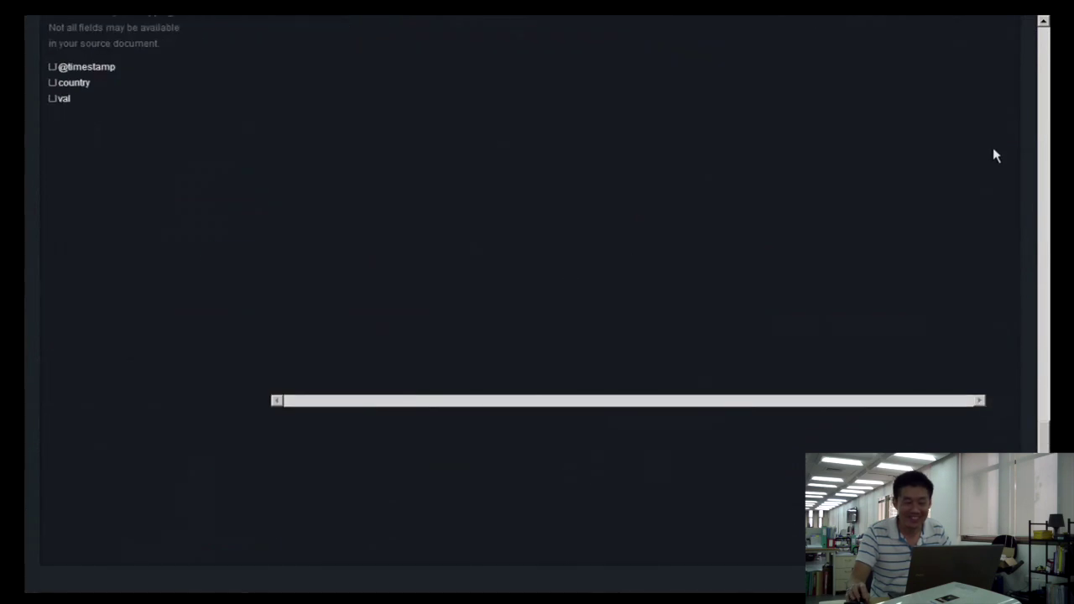
{"action": "scroll", "coordinate": [991, 158], "scroll_direction": "up", "scroll_amount": 10}
Reload the page with F5 so the panels show data again
{"action": "key", "text": "F5"}
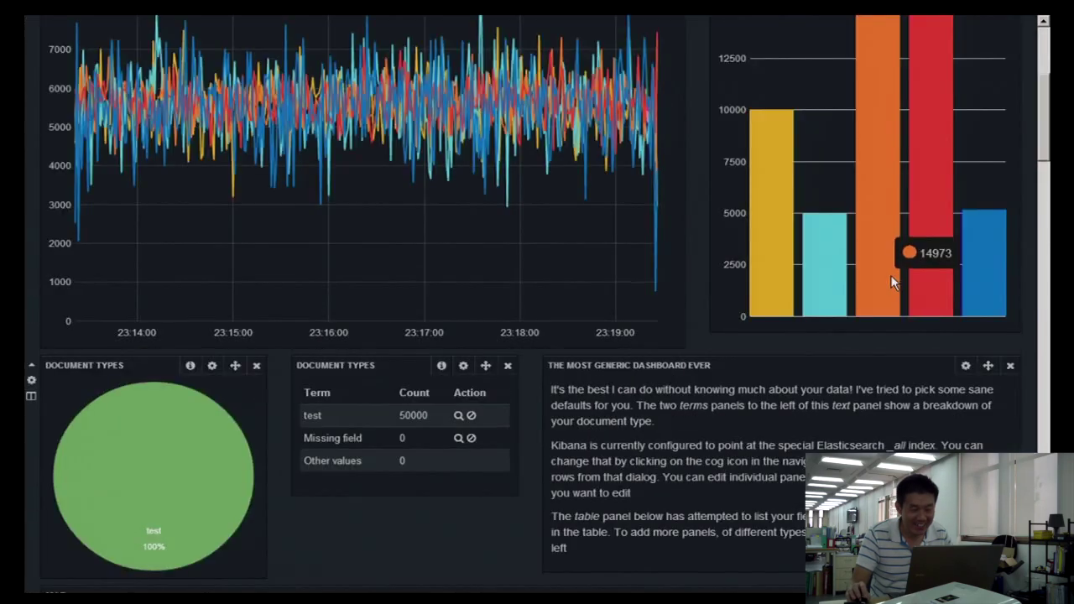
{"action": "scroll", "coordinate": [893, 279], "scroll_direction": "up", "scroll_amount": 2}
{"action": "scroll", "coordinate": [893, 279], "scroll_direction": "down", "scroll_amount": 12}
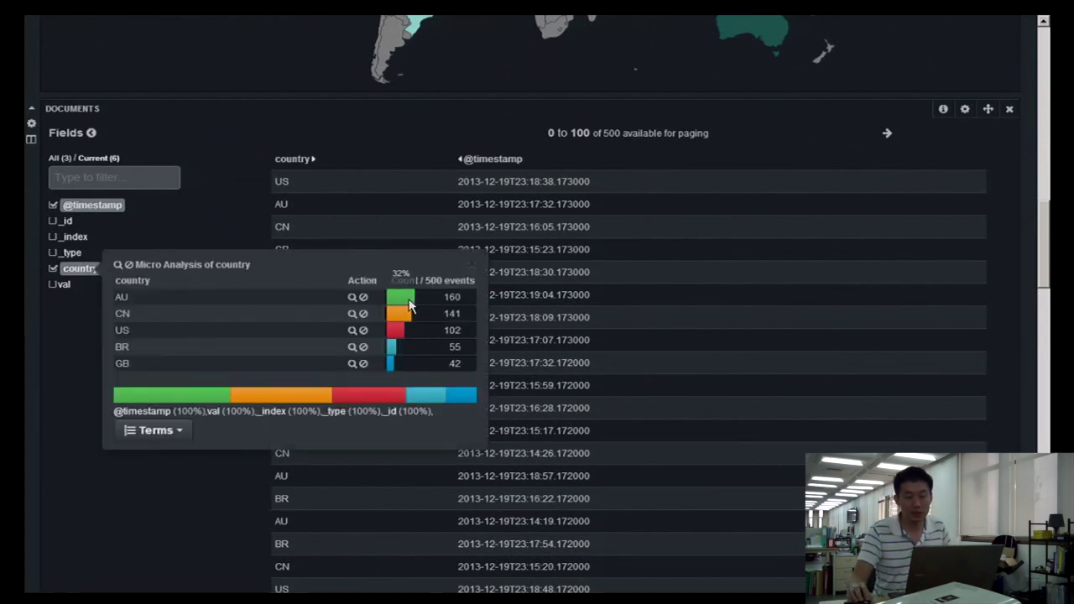
Show the top 10 country terms as a table in full screen, then close it
{"action": "left_click", "coordinate": [174, 432]}
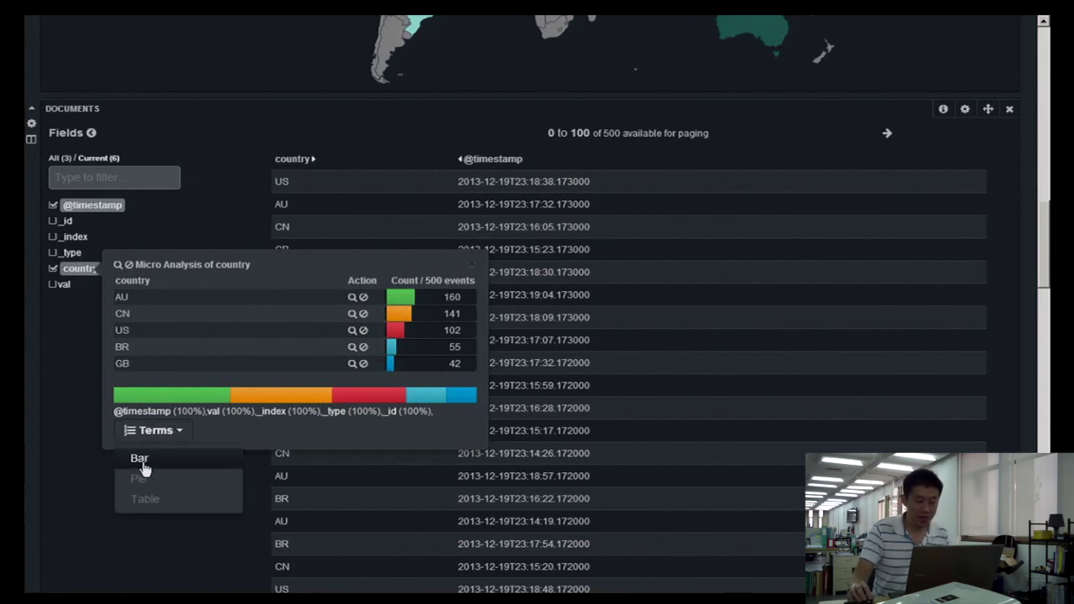
{"action": "left_click", "coordinate": [144, 500]}
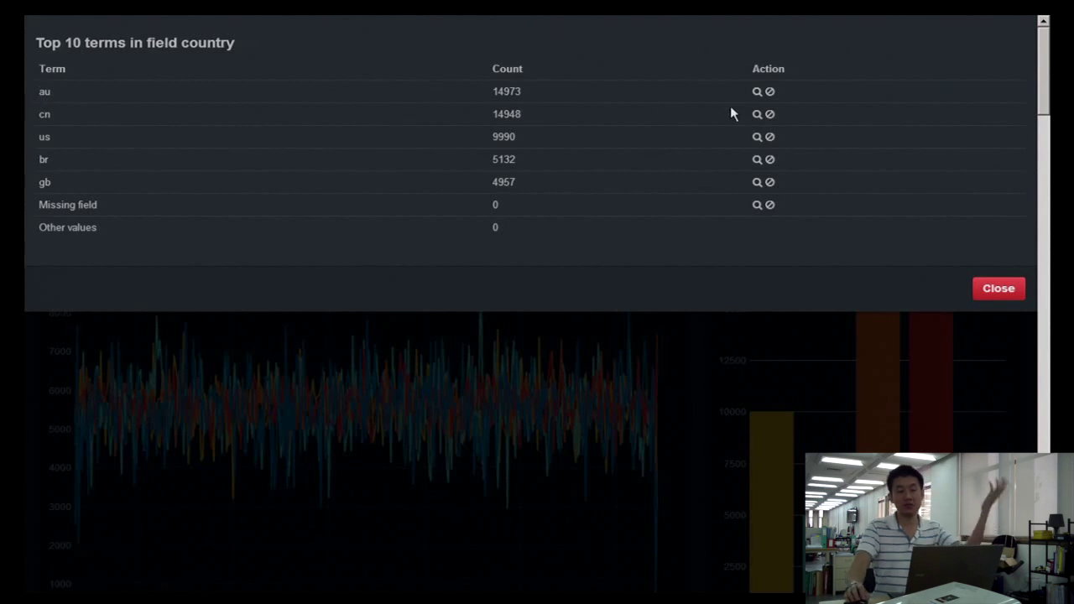
{"action": "key", "text": "F11"}
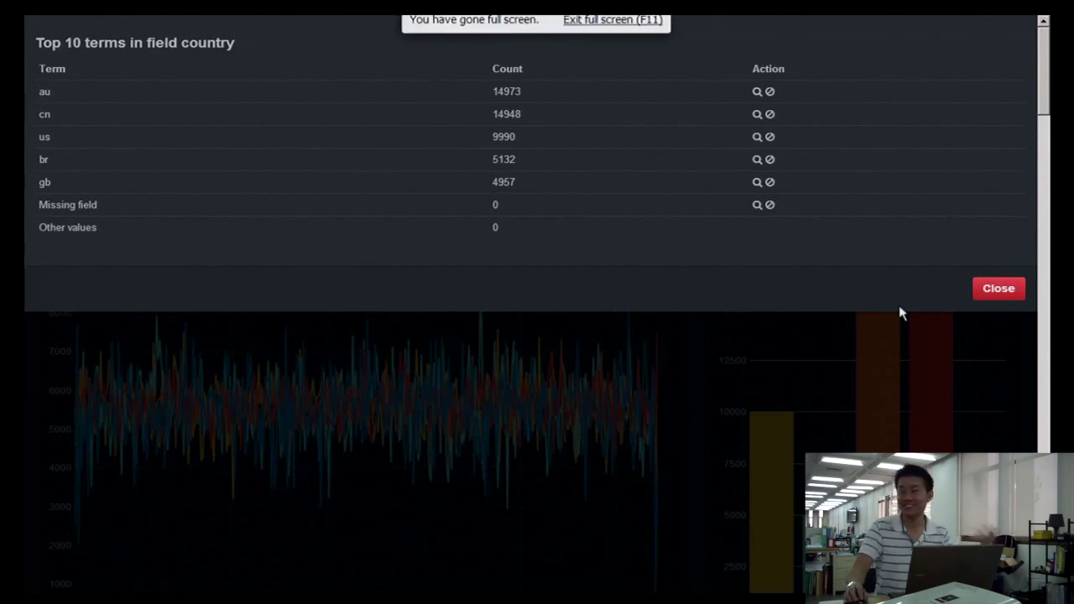
{"action": "left_click", "coordinate": [999, 289]}
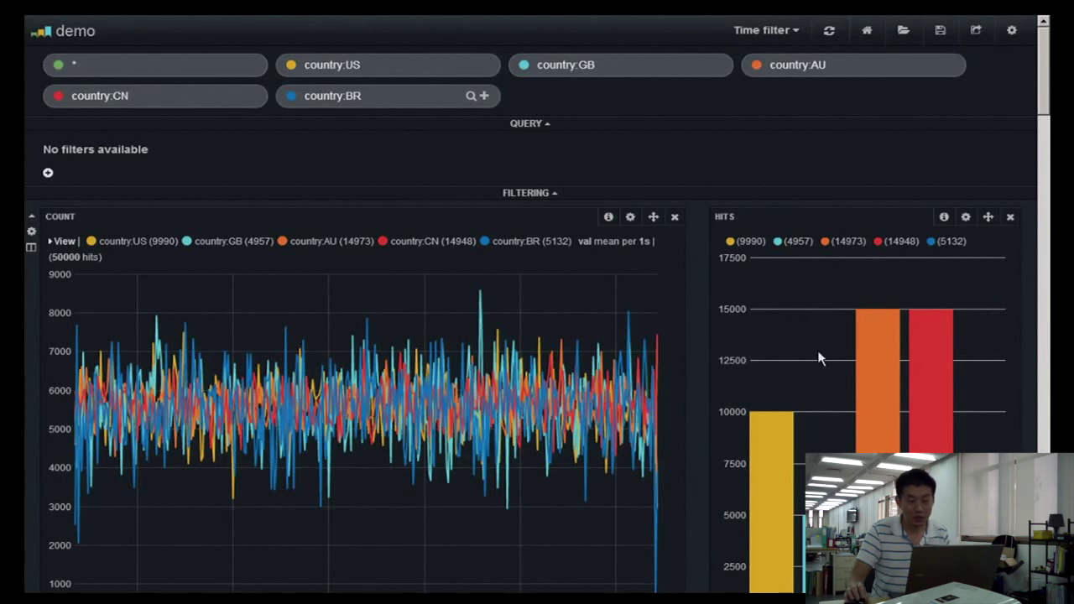
Delete 'The Most Generic Dashboard Ever' text panel and confirm with OK
{"action": "scroll", "coordinate": [580, 217], "scroll_direction": "down", "scroll_amount": 10}
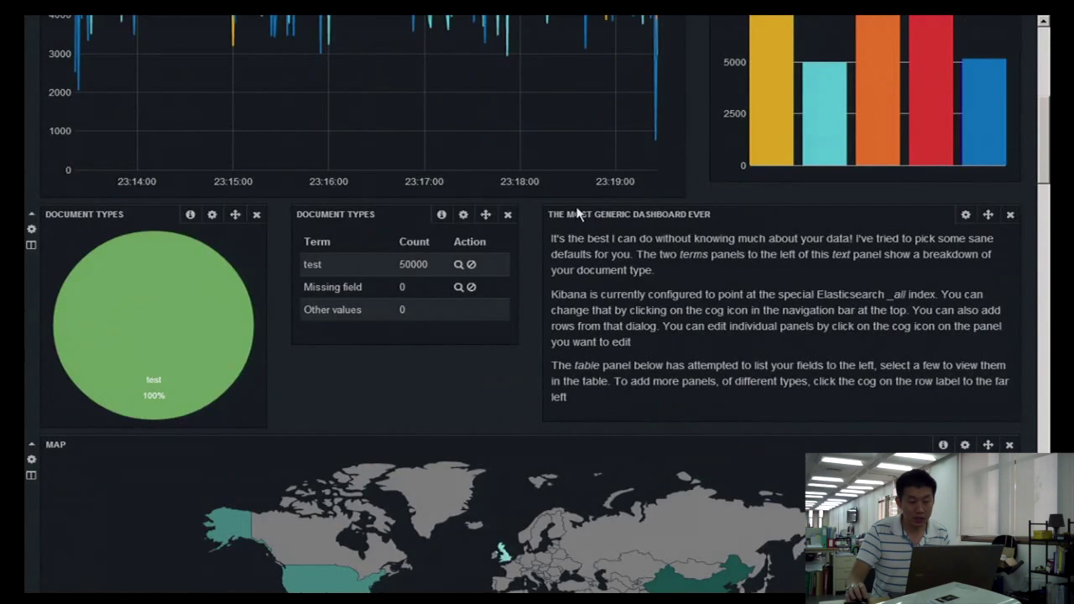
{"action": "scroll", "coordinate": [580, 218], "scroll_direction": "up", "scroll_amount": 4}
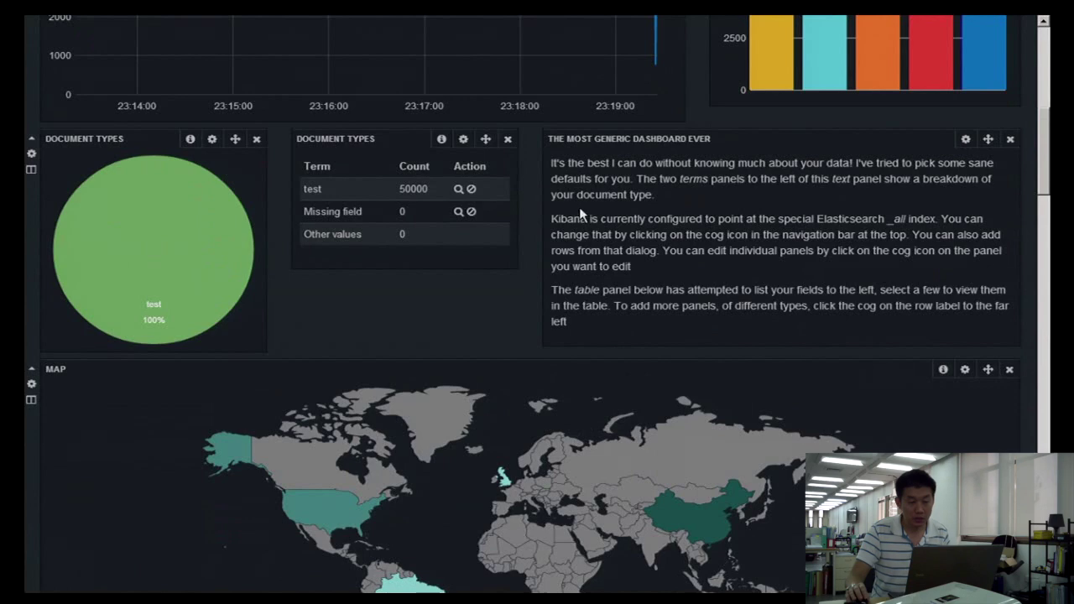
{"action": "scroll", "coordinate": [597, 232], "scroll_direction": "down", "scroll_amount": 6}
{"action": "scroll", "coordinate": [597, 232], "scroll_direction": "up", "scroll_amount": 7}
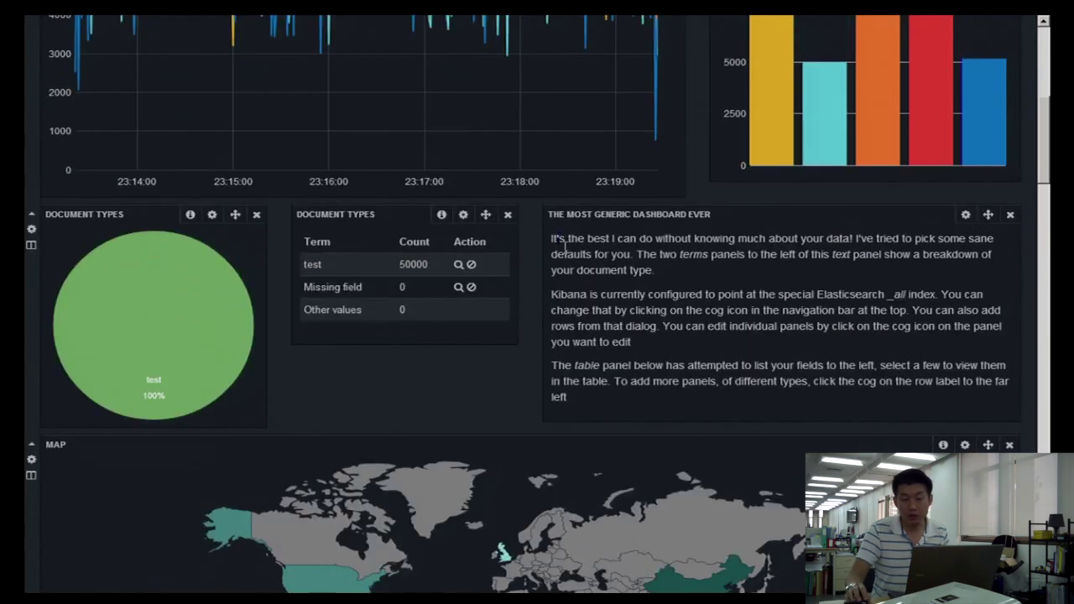
{"action": "left_click_drag", "start_coordinate": [555, 239], "coordinate": [737, 421]}
{"action": "left_click", "coordinate": [739, 340]}
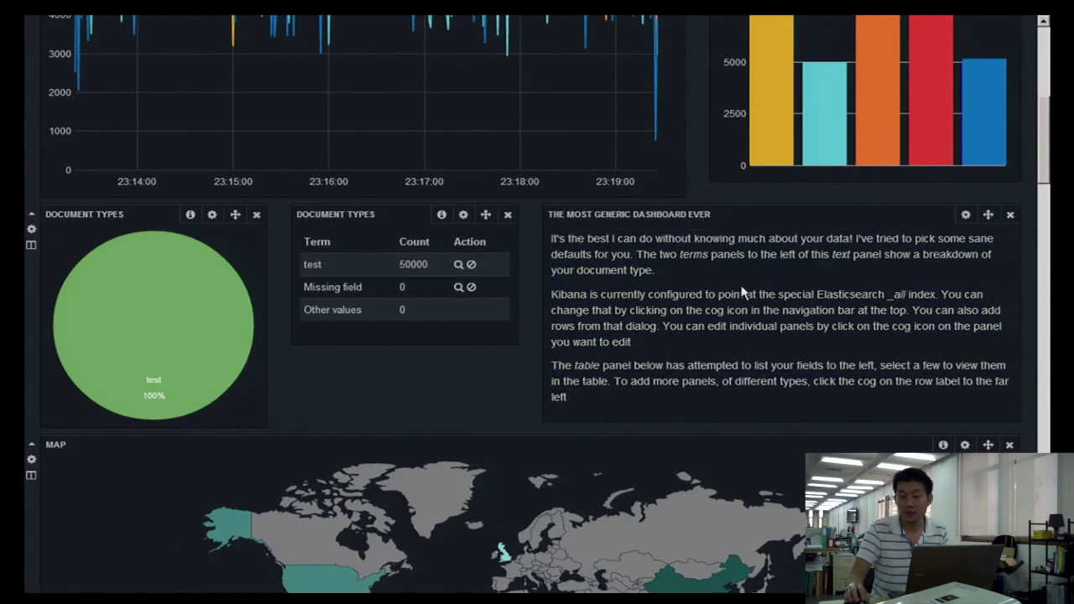
{"action": "left_click", "coordinate": [1012, 217]}
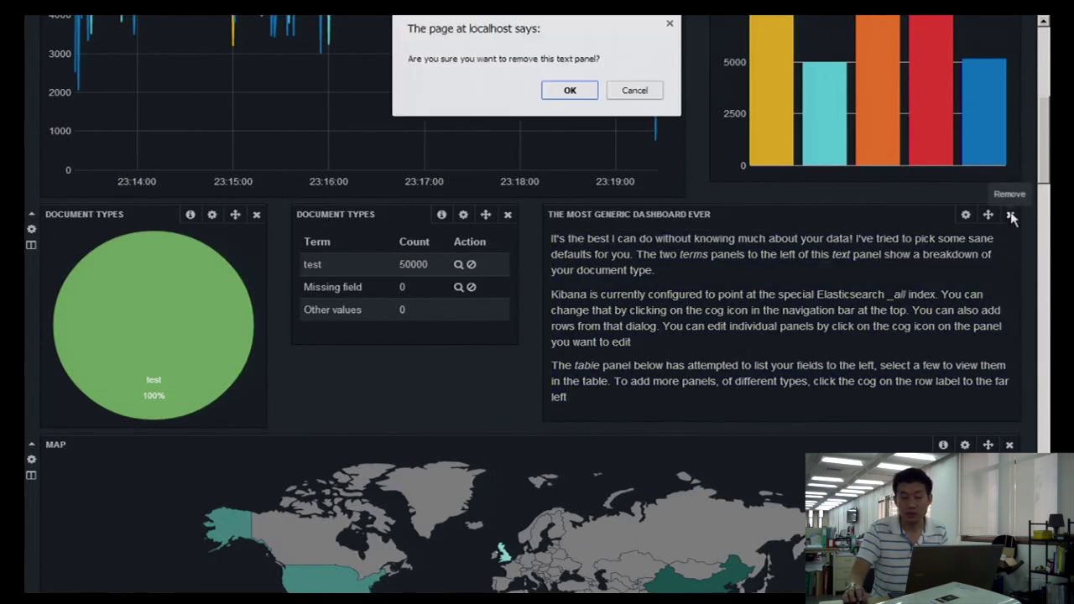
{"action": "left_click", "coordinate": [573, 91]}
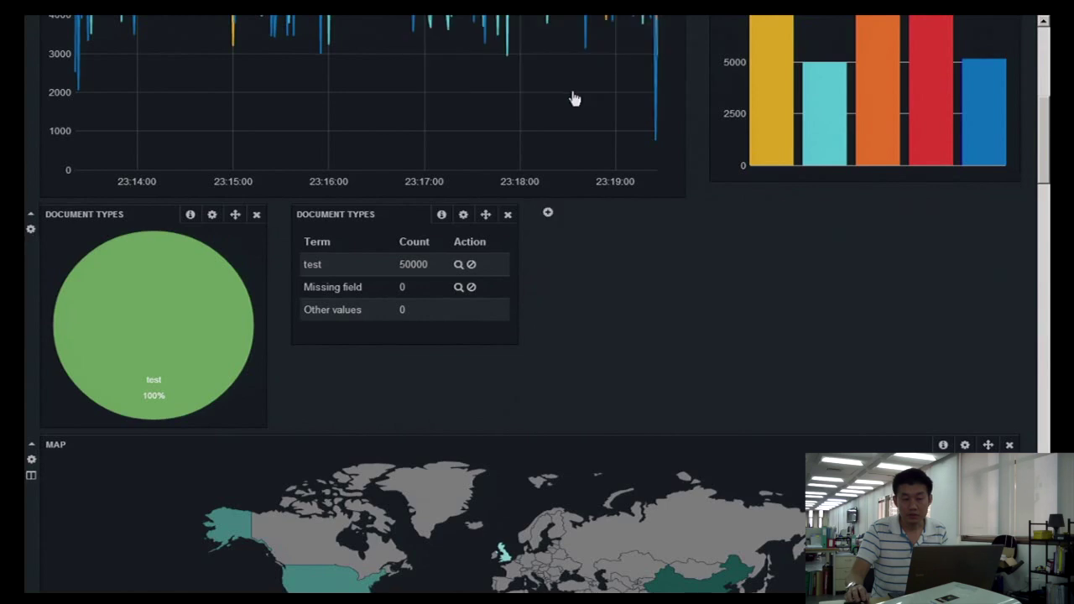
Add a new panel to the row with histogram as its panel type
{"action": "left_click", "coordinate": [548, 216]}
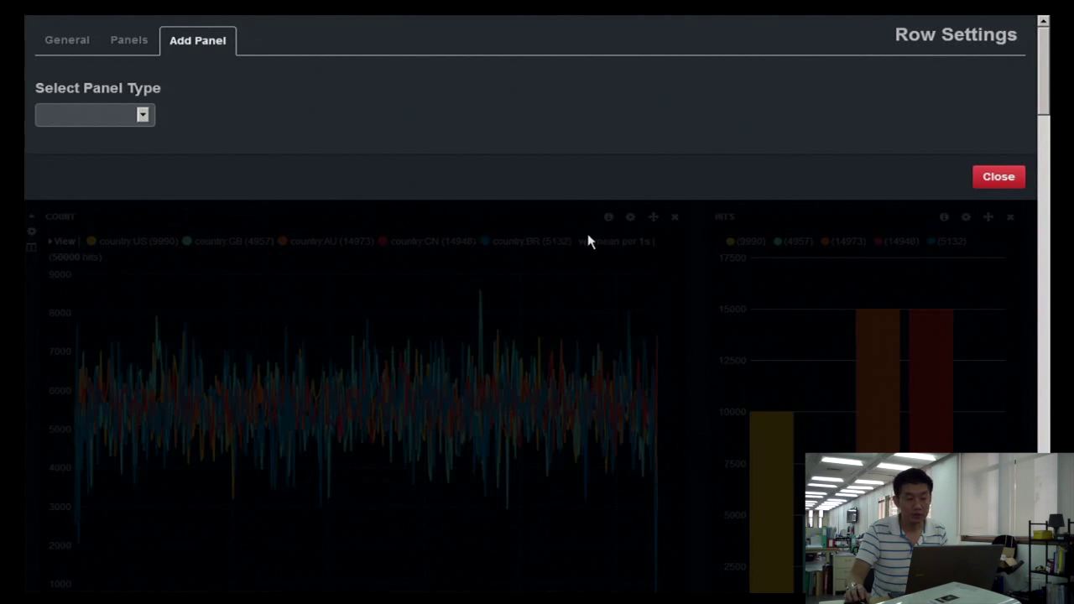
{"action": "left_click", "coordinate": [141, 115]}
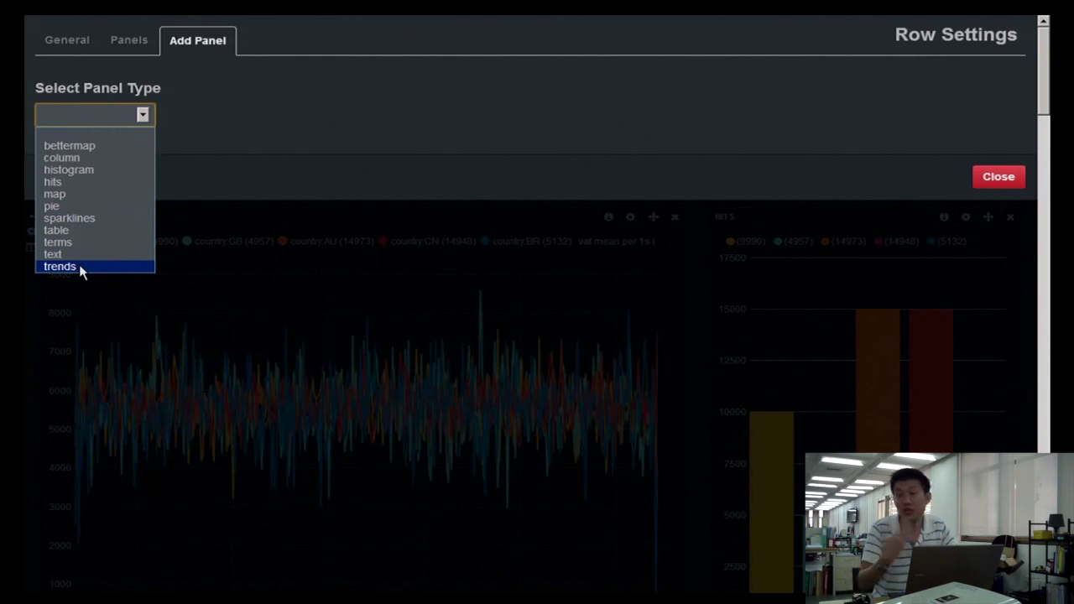
{"action": "left_click", "coordinate": [89, 170]}
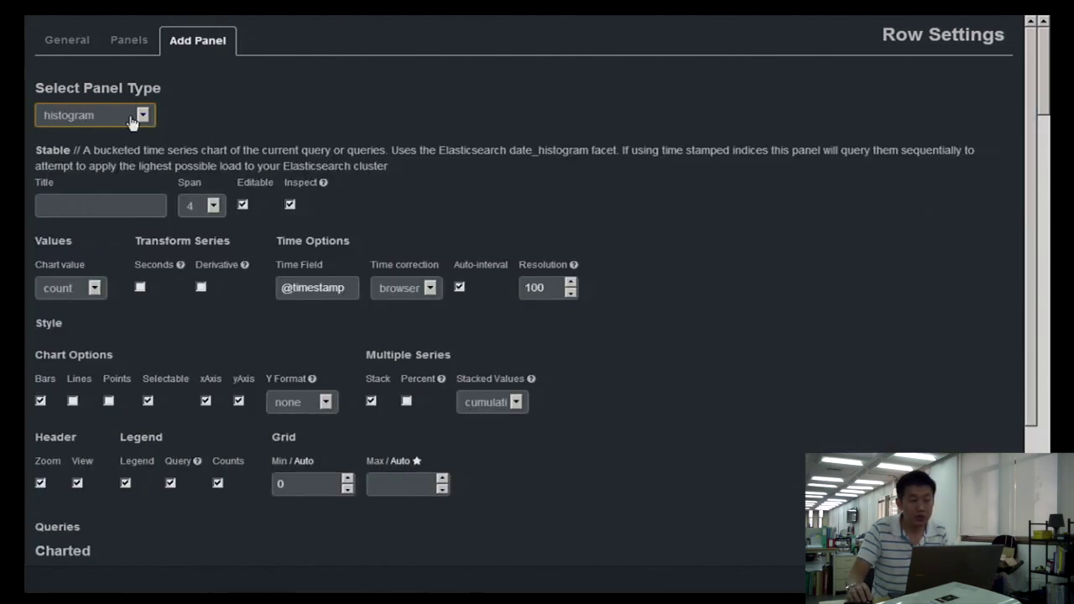
Title the new histogram panel 'wertyuio', leaving its chart value on count
{"action": "left_click", "coordinate": [118, 210]}
{"action": "type", "text": "wertyuio"}
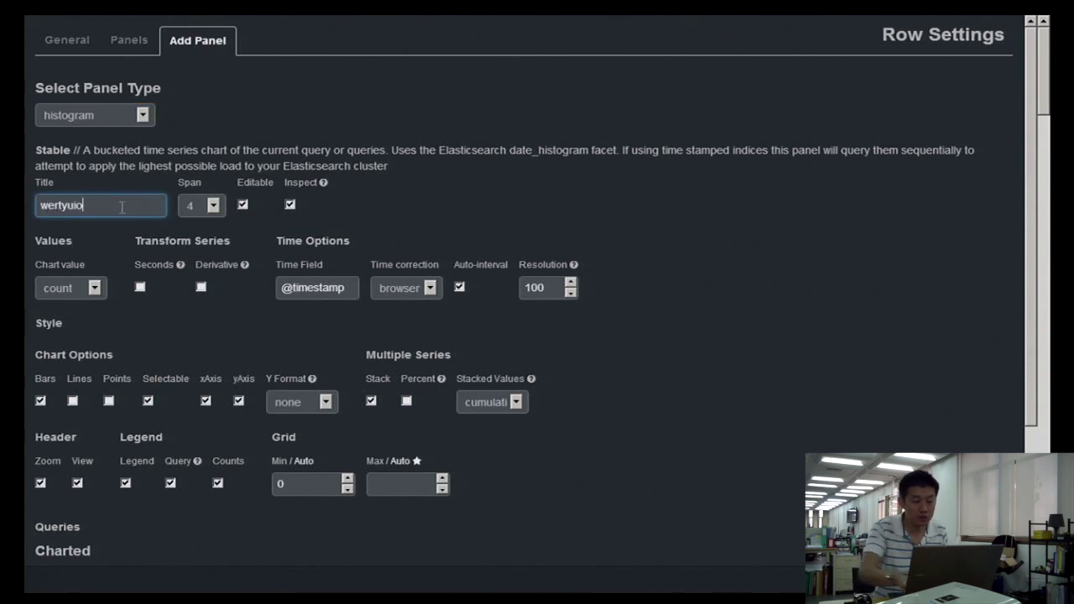
{"action": "left_click", "coordinate": [93, 290]}
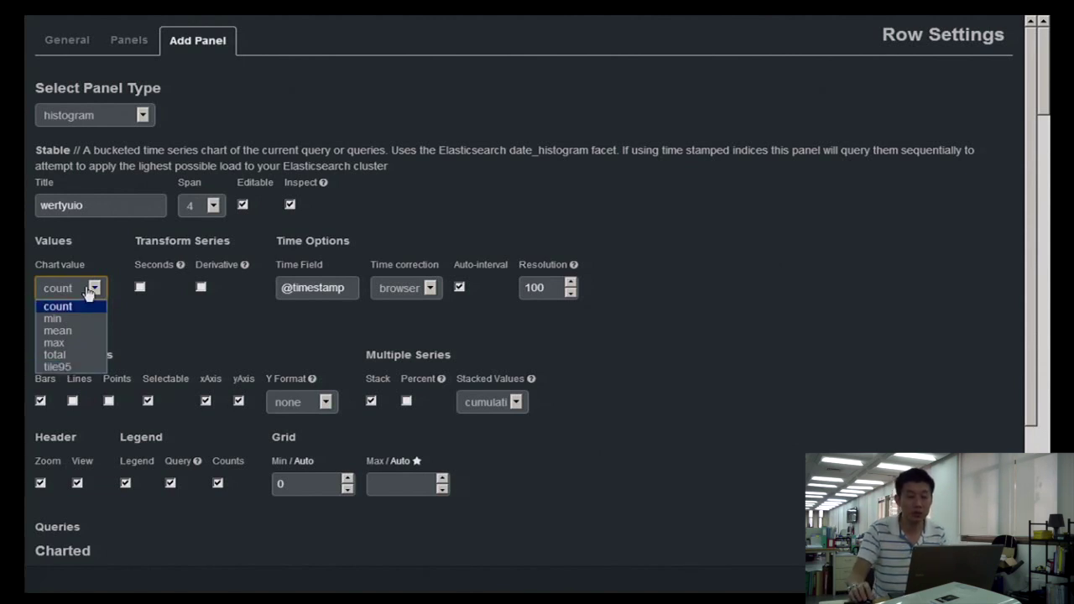
{"action": "left_click", "coordinate": [169, 336]}
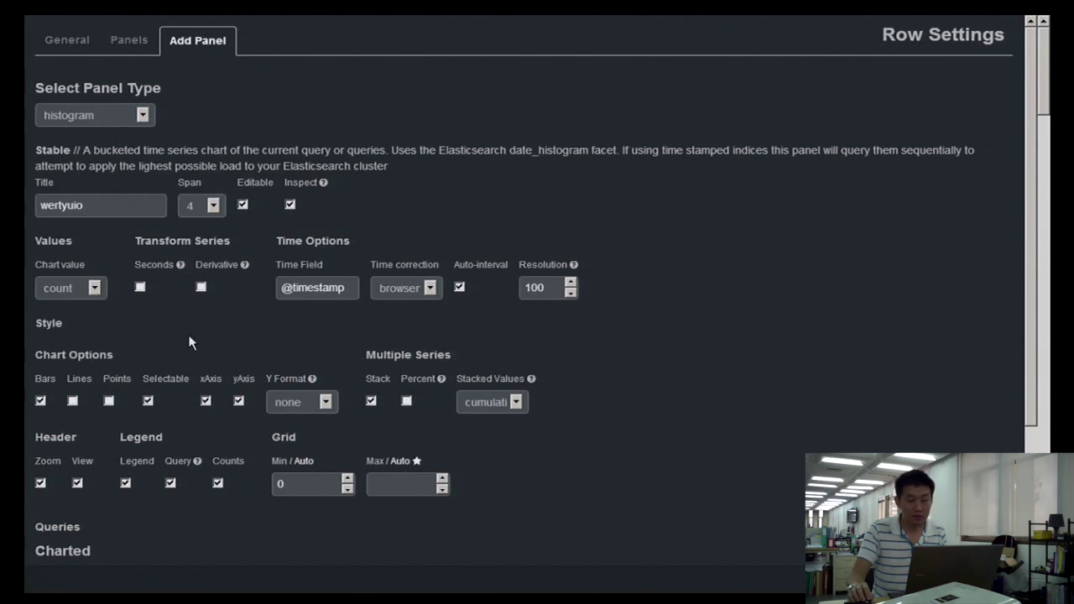
{"action": "scroll", "coordinate": [193, 332], "scroll_direction": "down", "scroll_amount": 1}
{"action": "scroll", "coordinate": [195, 329], "scroll_direction": "up", "scroll_amount": 1}
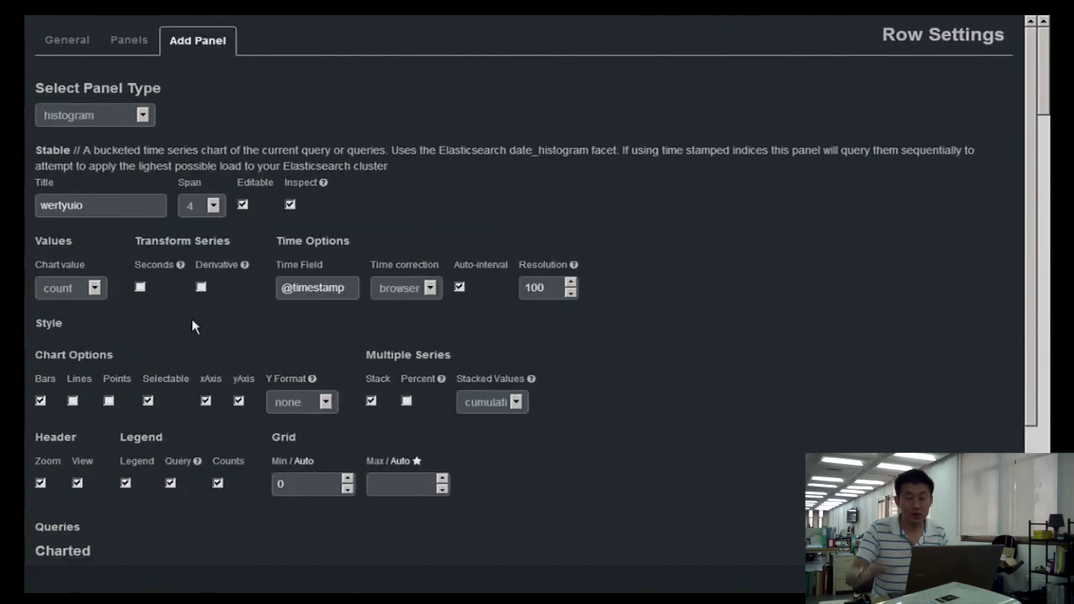
Show the chart value options: count, min, mean, max, total and tile95
{"action": "left_click", "coordinate": [92, 288]}
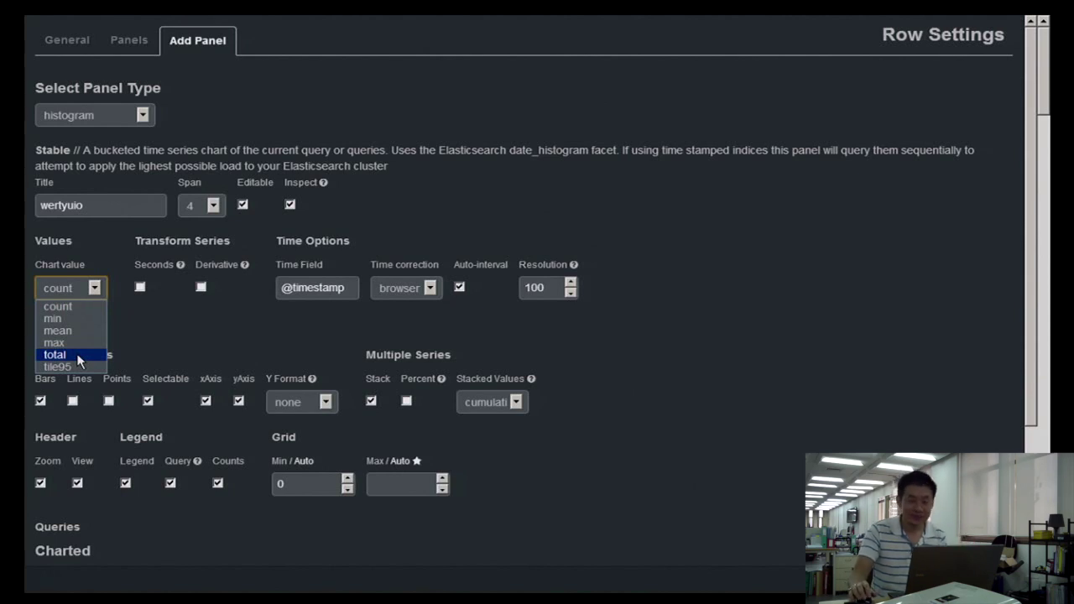
{"action": "left_click", "coordinate": [211, 330]}
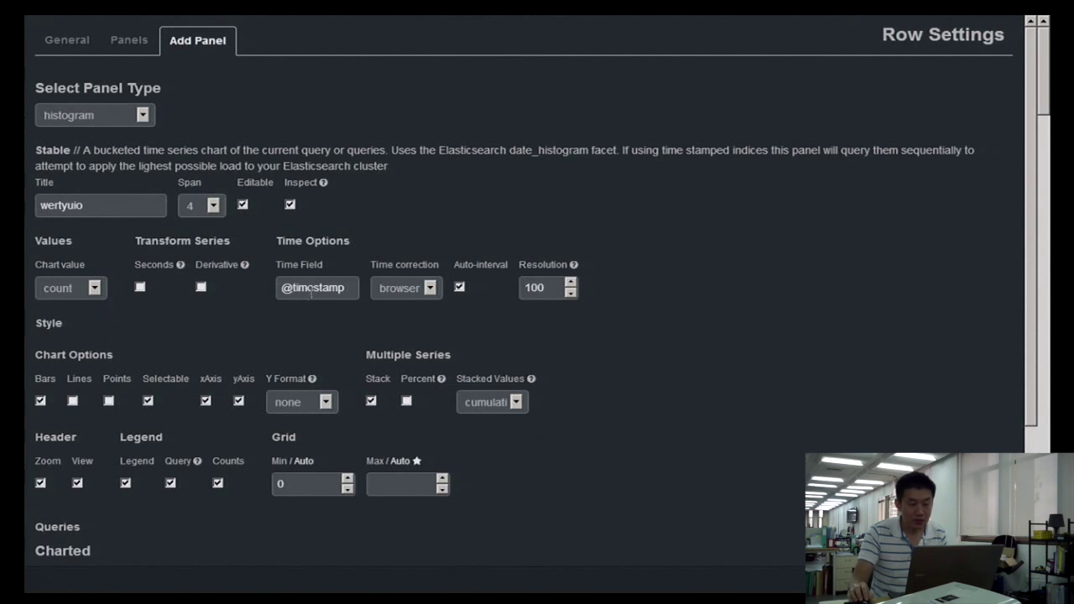
{"action": "left_click_drag", "start_coordinate": [347, 288], "coordinate": [219, 290]}
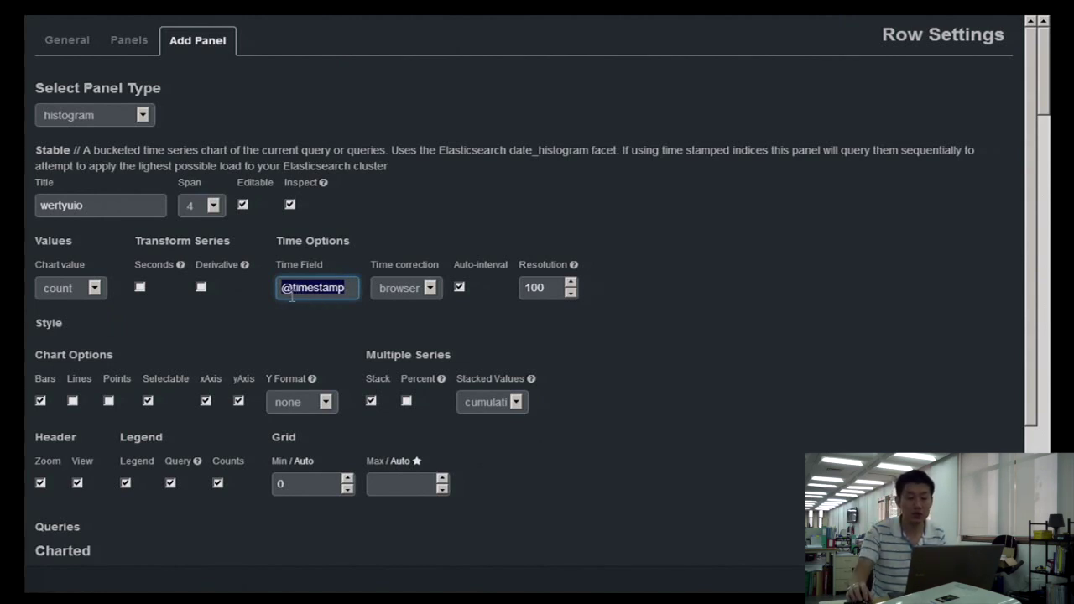
{"action": "left_click", "coordinate": [424, 288]}
{"action": "left_click", "coordinate": [514, 302]}
{"action": "mouse_move", "coordinate": [574, 267]}
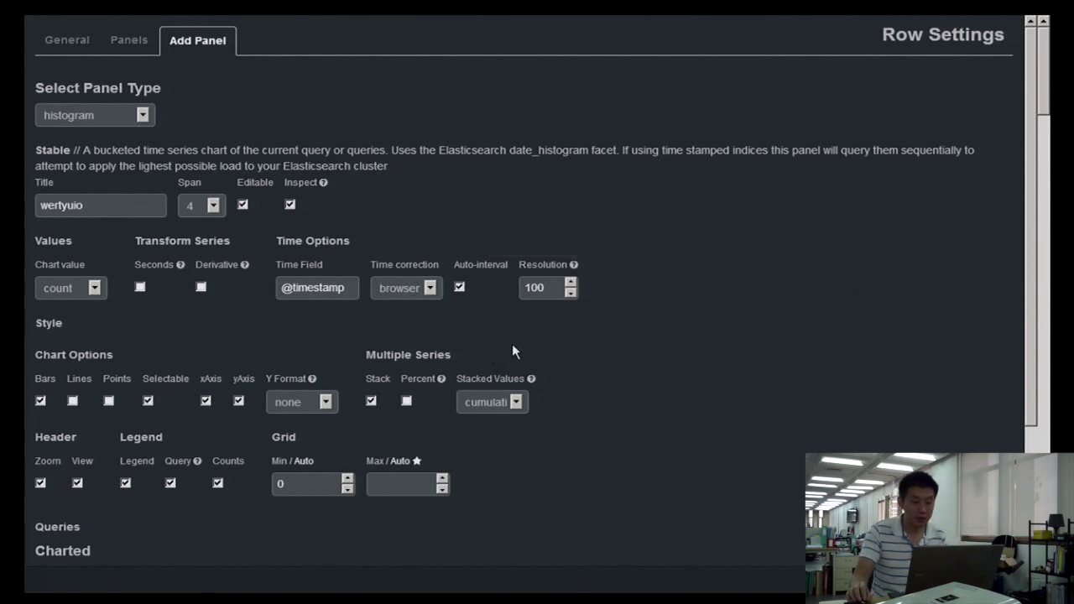
{"action": "scroll", "coordinate": [513, 344], "scroll_direction": "down", "scroll_amount": 2}
{"action": "scroll", "coordinate": [519, 351], "scroll_direction": "down", "scroll_amount": 2}
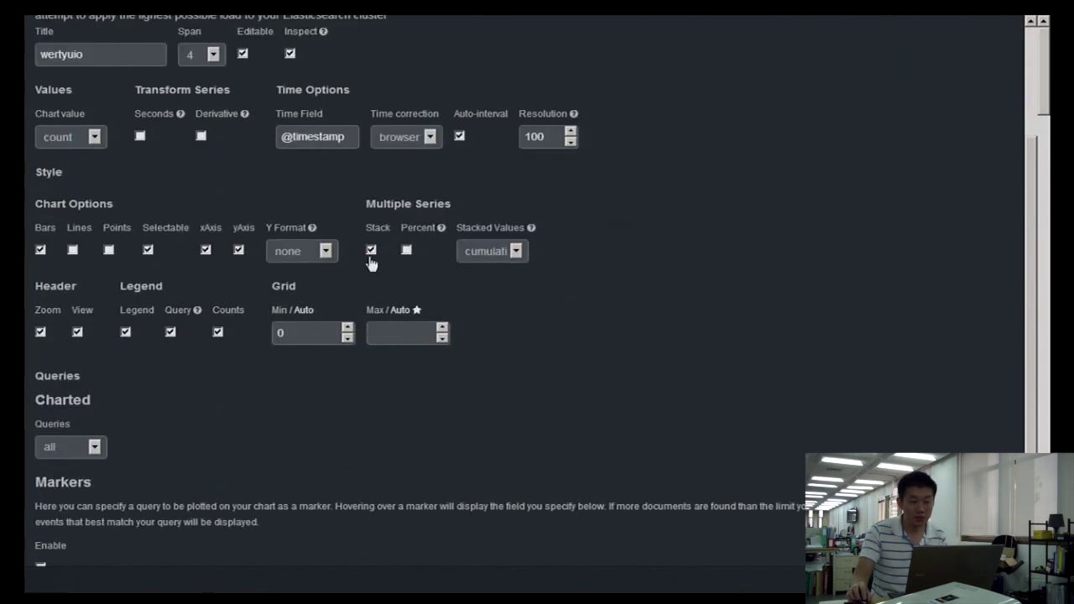
{"action": "left_click", "coordinate": [372, 251]}
{"action": "left_click", "coordinate": [372, 251]}
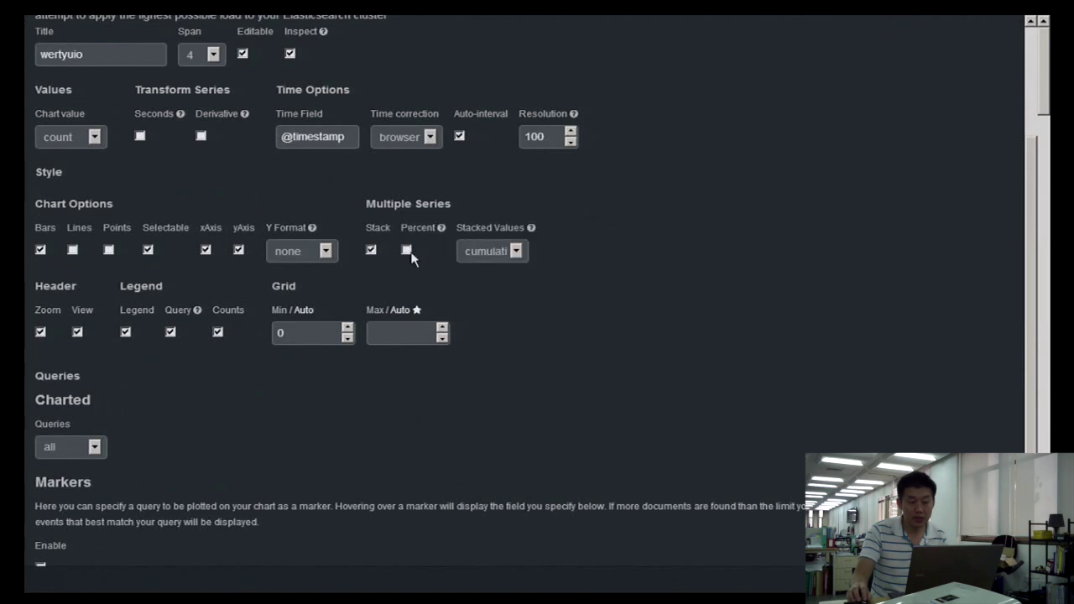
{"action": "left_click", "coordinate": [501, 253]}
{"action": "left_click", "coordinate": [501, 266]}
{"action": "left_click", "coordinate": [501, 252]}
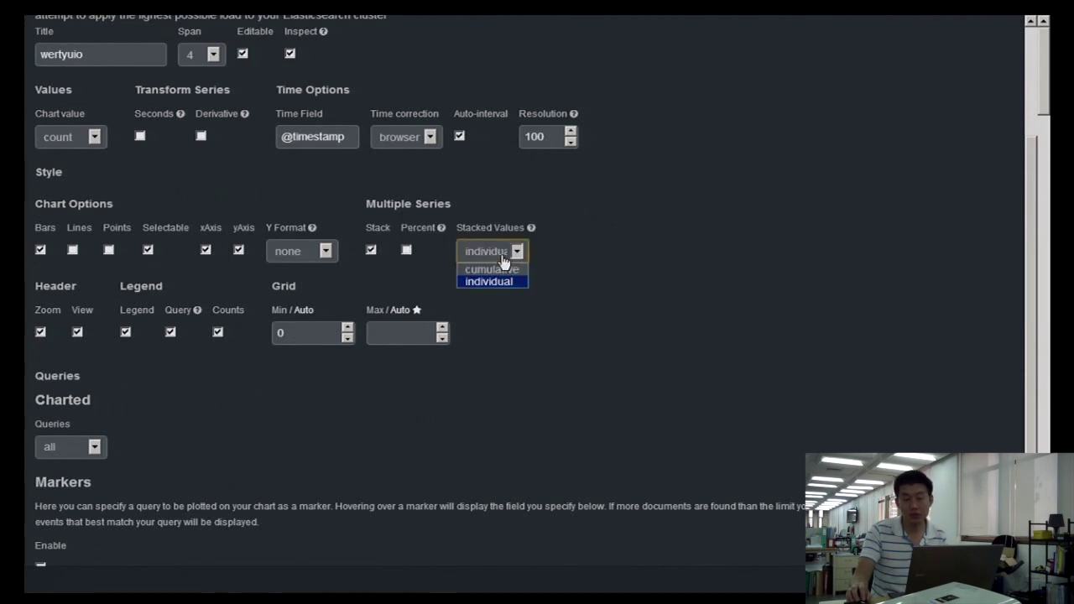
{"action": "left_click", "coordinate": [491, 265]}
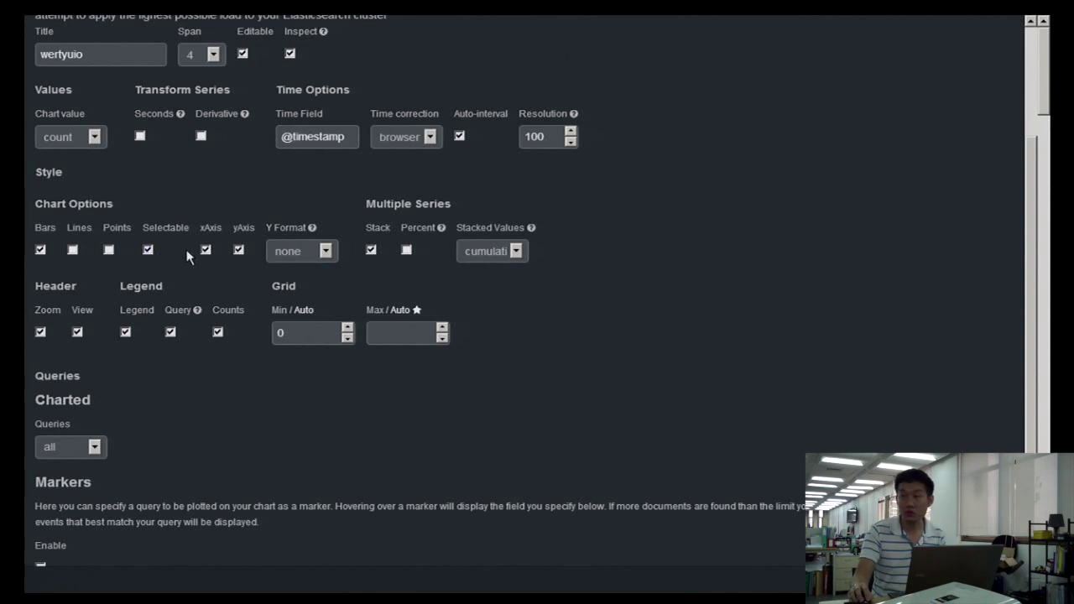
{"action": "scroll", "coordinate": [550, 313], "scroll_direction": "down", "scroll_amount": 3}
Set the panel's Charted Queries to selected
{"action": "scroll", "coordinate": [548, 316], "scroll_direction": "up", "scroll_amount": 2}
{"action": "scroll", "coordinate": [257, 293], "scroll_direction": "down", "scroll_amount": 2}
{"action": "left_click", "coordinate": [89, 194]}
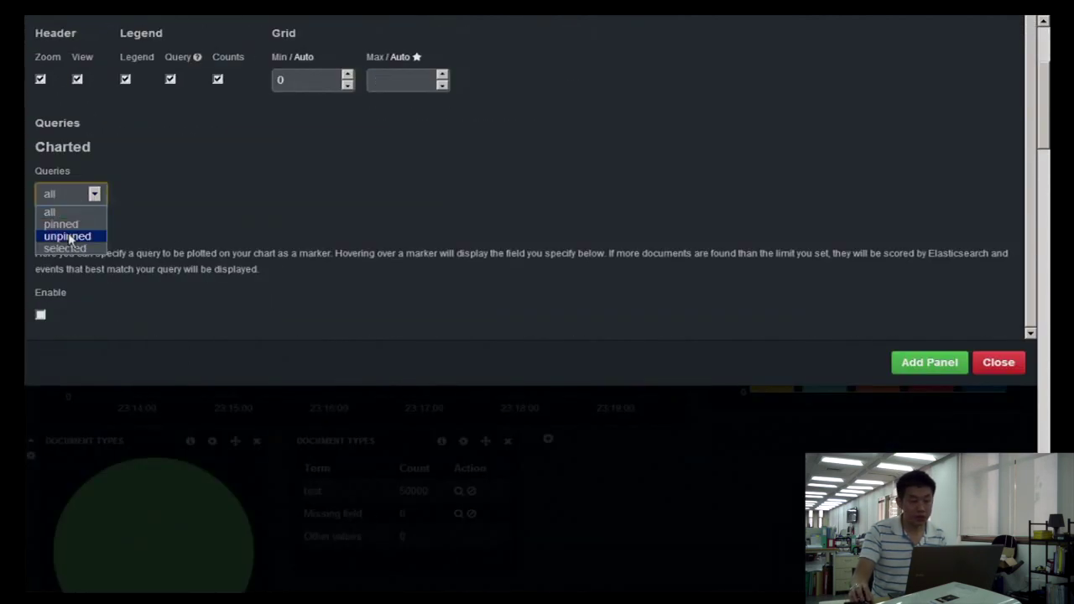
{"action": "left_click", "coordinate": [68, 245]}
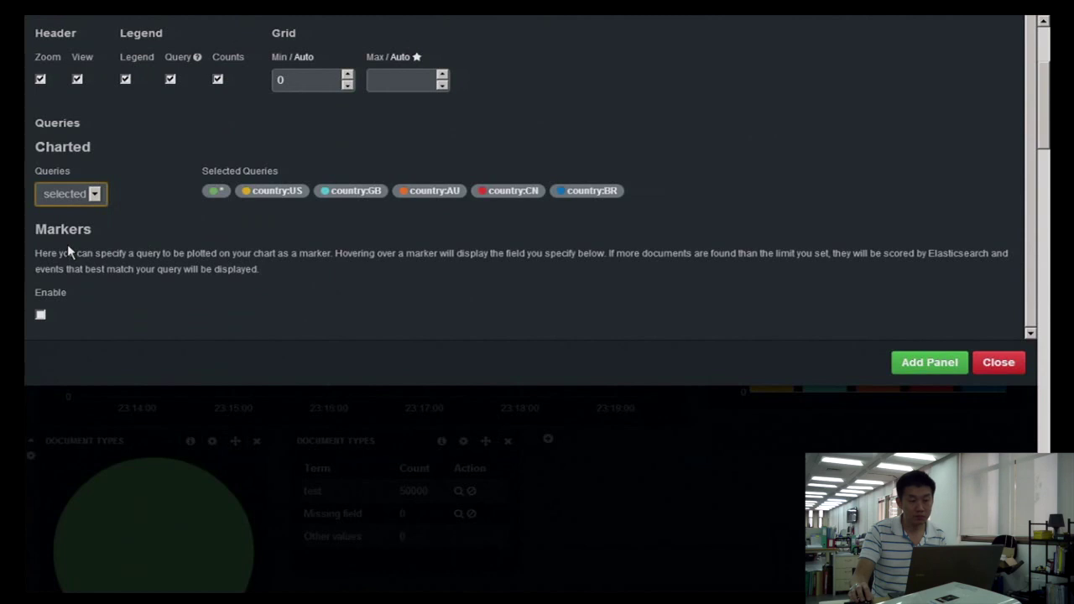
Leave only the country:US and country:BR query chips active for the chart
{"action": "left_click", "coordinate": [274, 192]}
{"action": "left_click", "coordinate": [355, 192]}
{"action": "left_click", "coordinate": [503, 191]}
{"action": "left_click", "coordinate": [413, 193]}
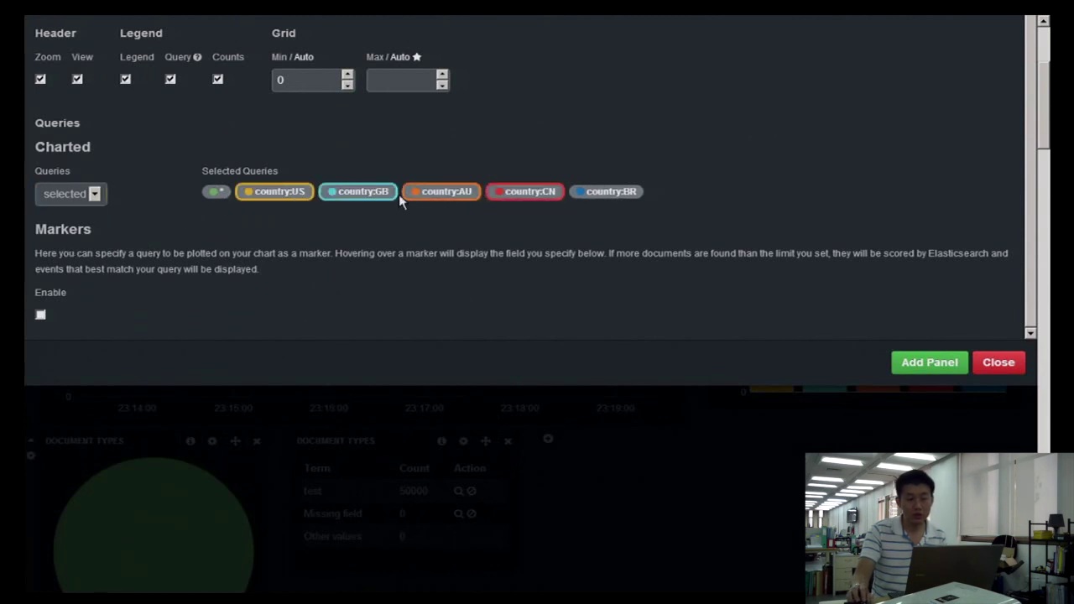
{"action": "left_click", "coordinate": [217, 192]}
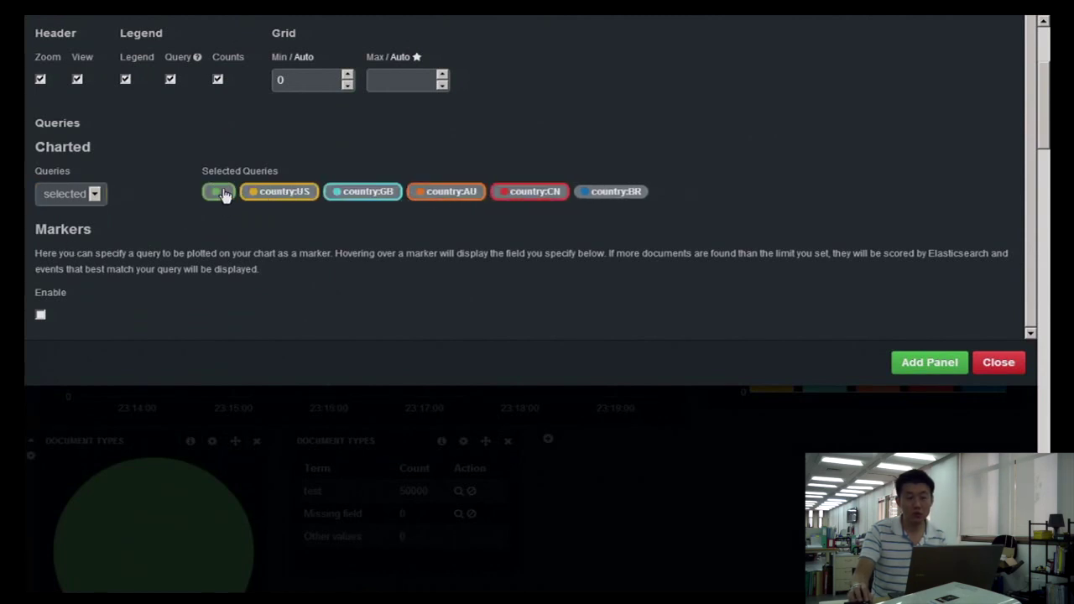
{"action": "left_click", "coordinate": [219, 193]}
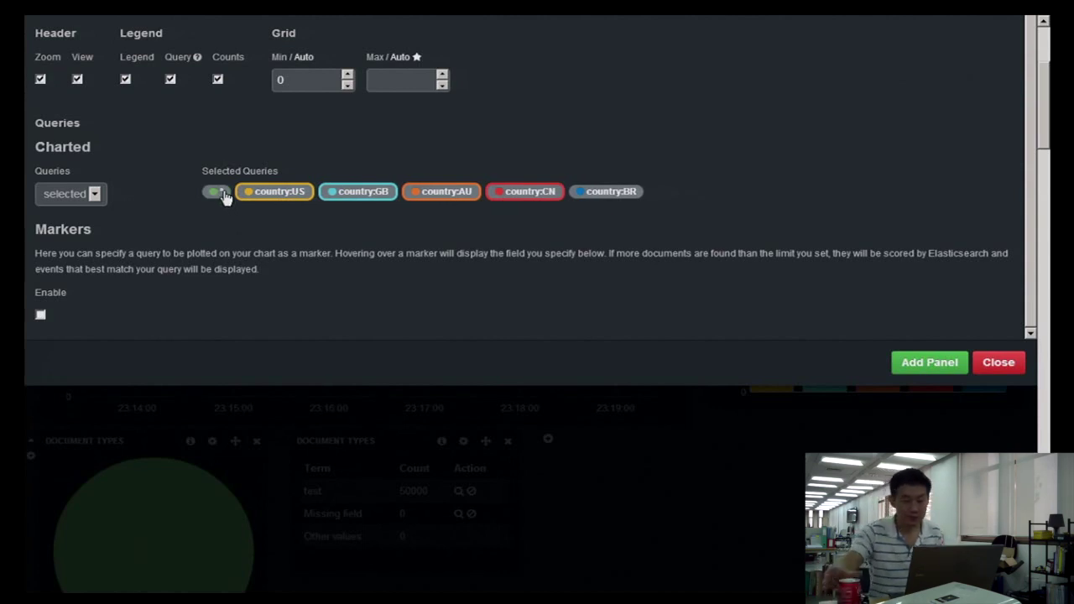
{"action": "left_click", "coordinate": [601, 194]}
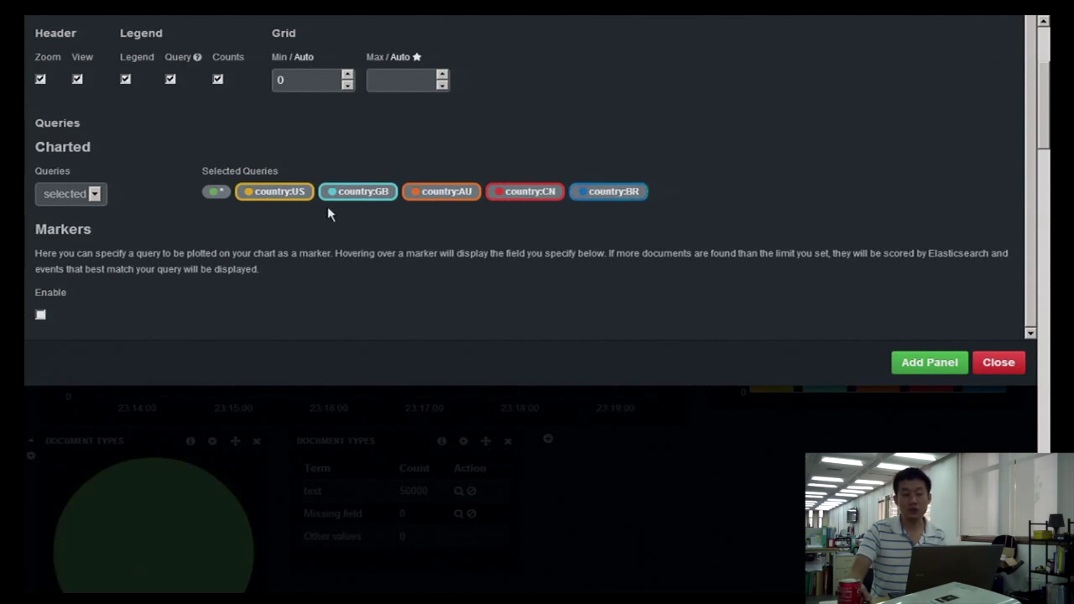
{"action": "left_click", "coordinate": [363, 194]}
{"action": "left_click", "coordinate": [439, 194]}
{"action": "left_click", "coordinate": [523, 196]}
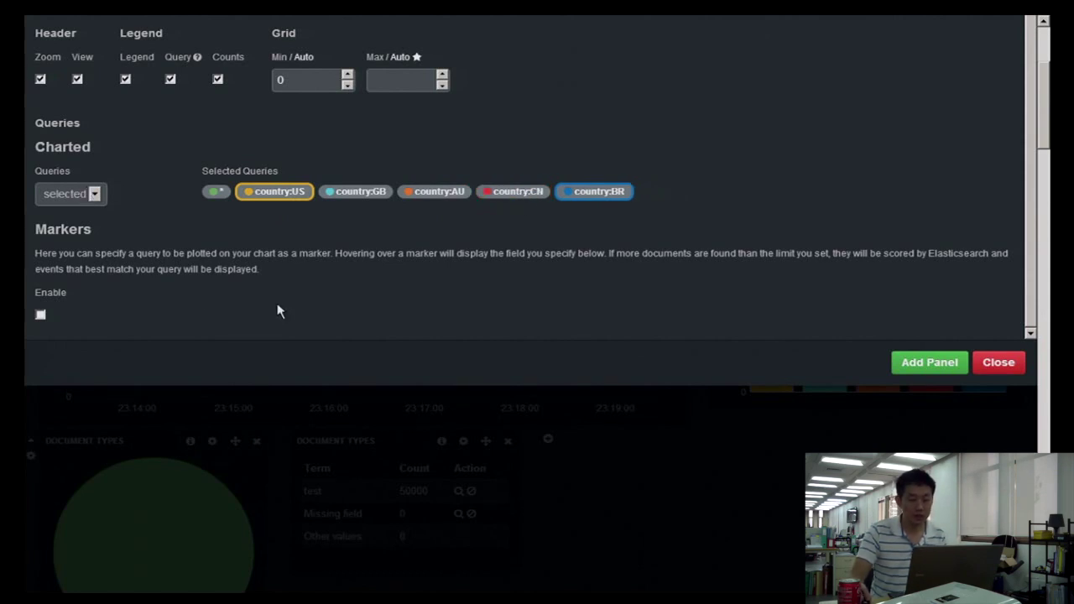
Add the wertyuio histogram panel to the dashboard and close the settings window
{"action": "scroll", "coordinate": [353, 307], "scroll_direction": "down", "scroll_amount": 3}
{"action": "scroll", "coordinate": [797, 311], "scroll_direction": "up", "scroll_amount": 3}
{"action": "left_click", "coordinate": [960, 362]}
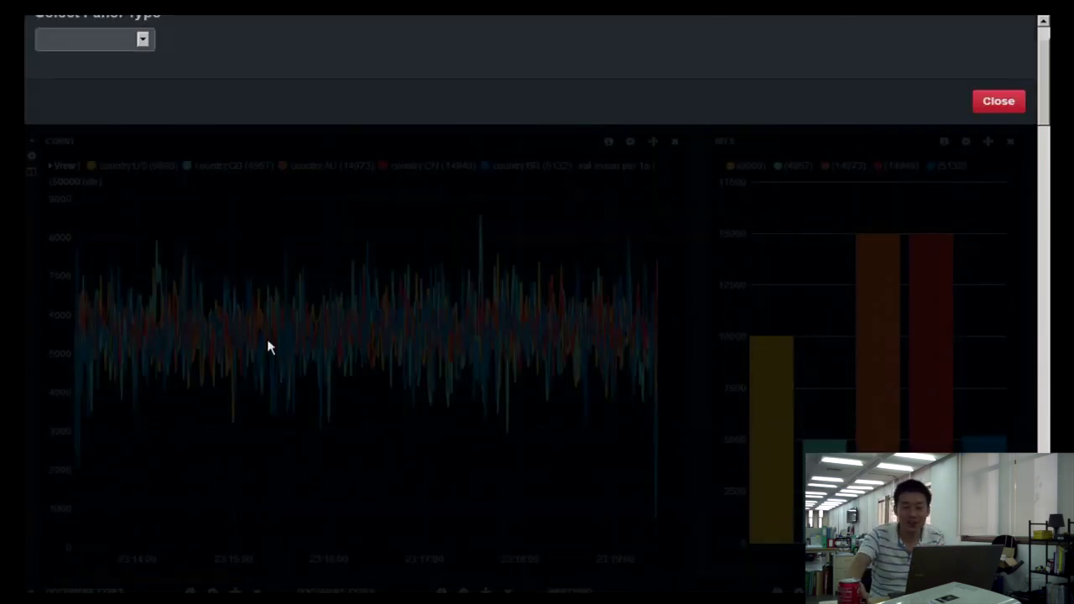
{"action": "left_click", "coordinate": [999, 102]}
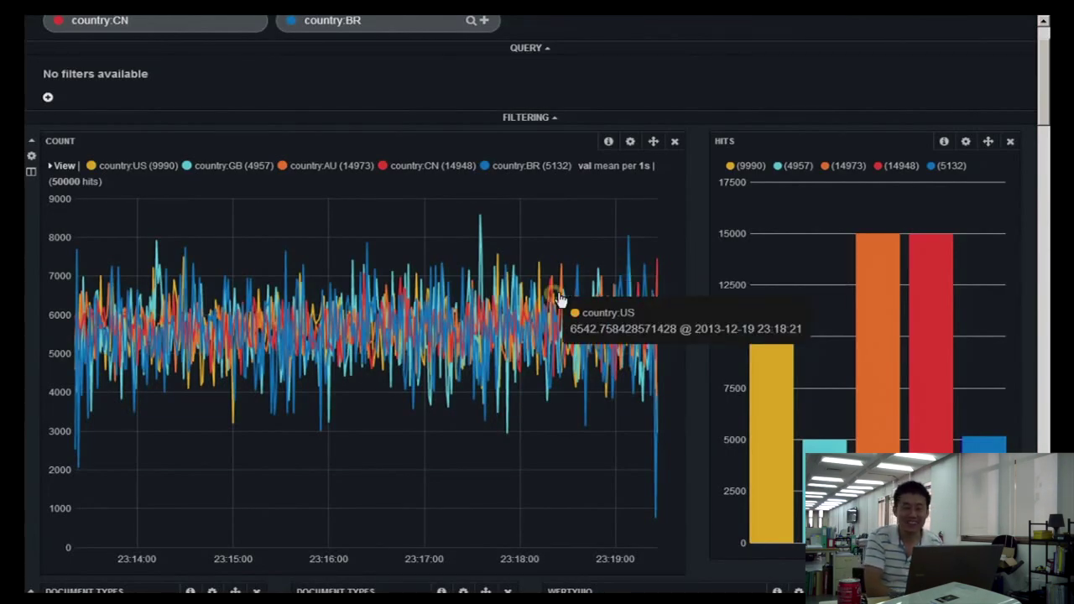
Set the WERTYUIO panel's interval to 1s, after trying 1h and 5m
{"action": "scroll", "coordinate": [550, 290], "scroll_direction": "up", "scroll_amount": 1}
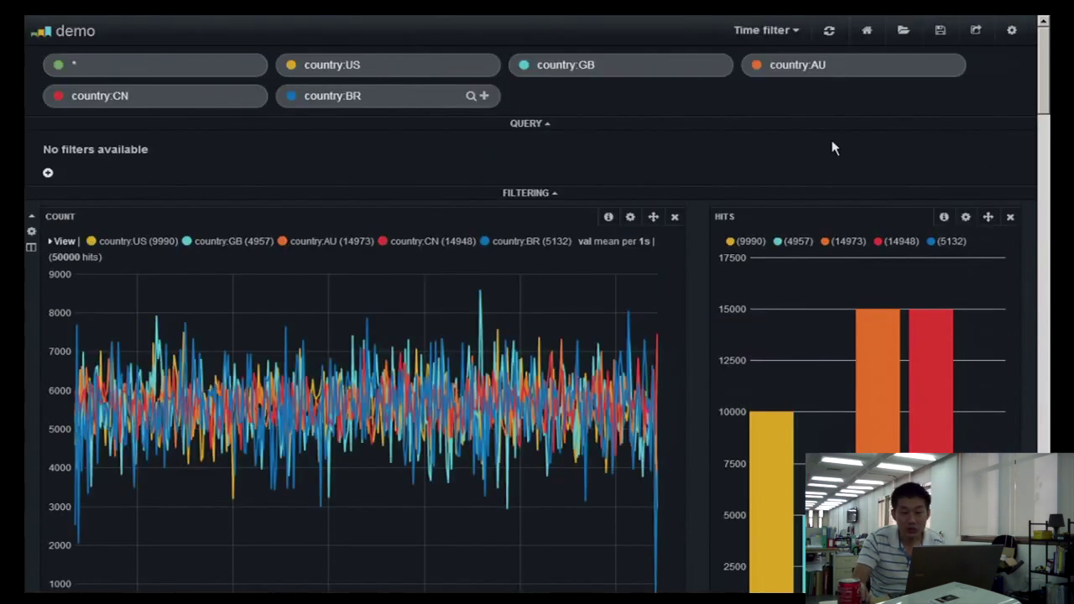
{"action": "scroll", "coordinate": [832, 149], "scroll_direction": "down", "scroll_amount": 7}
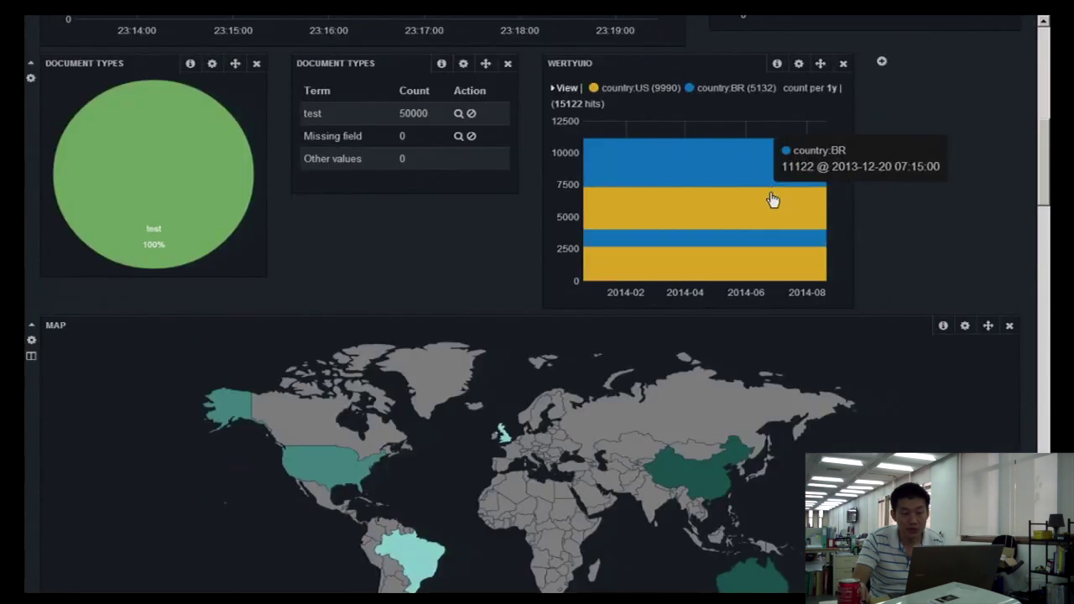
{"action": "left_click", "coordinate": [565, 88]}
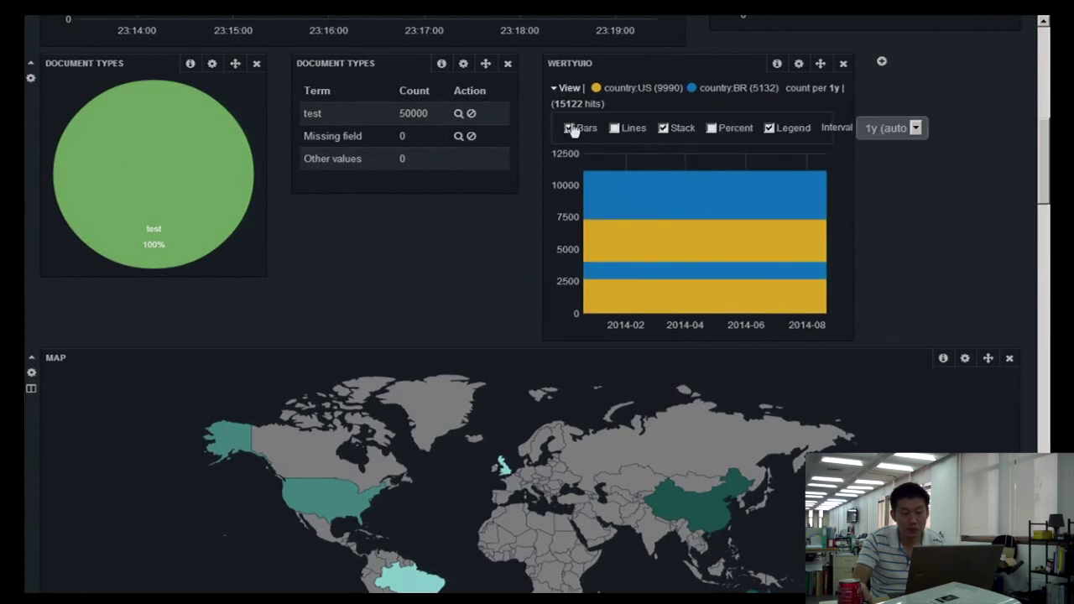
{"action": "left_click", "coordinate": [892, 130]}
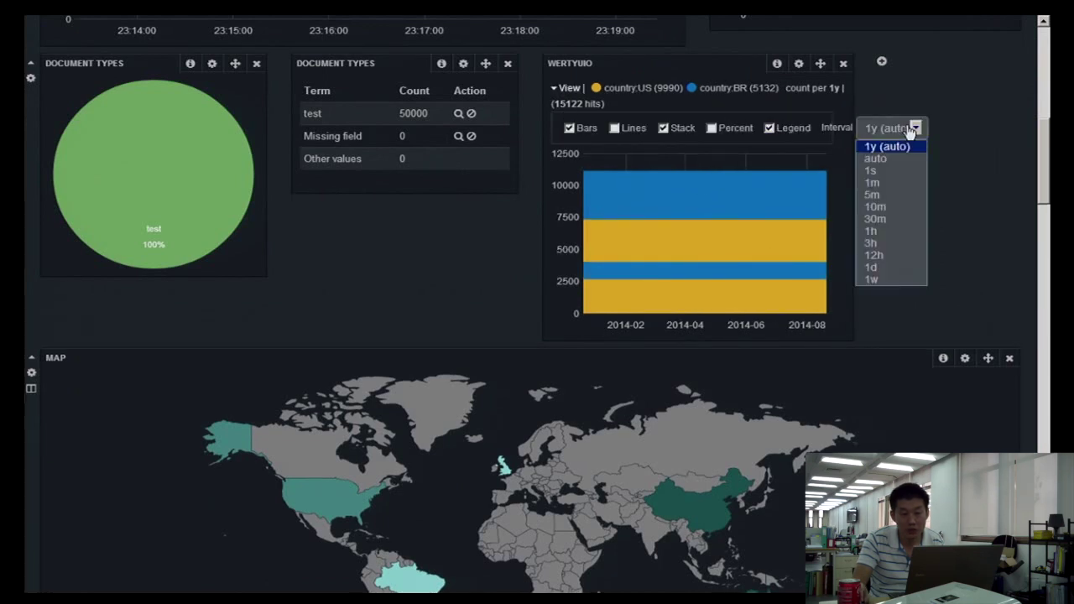
{"action": "left_click", "coordinate": [890, 174]}
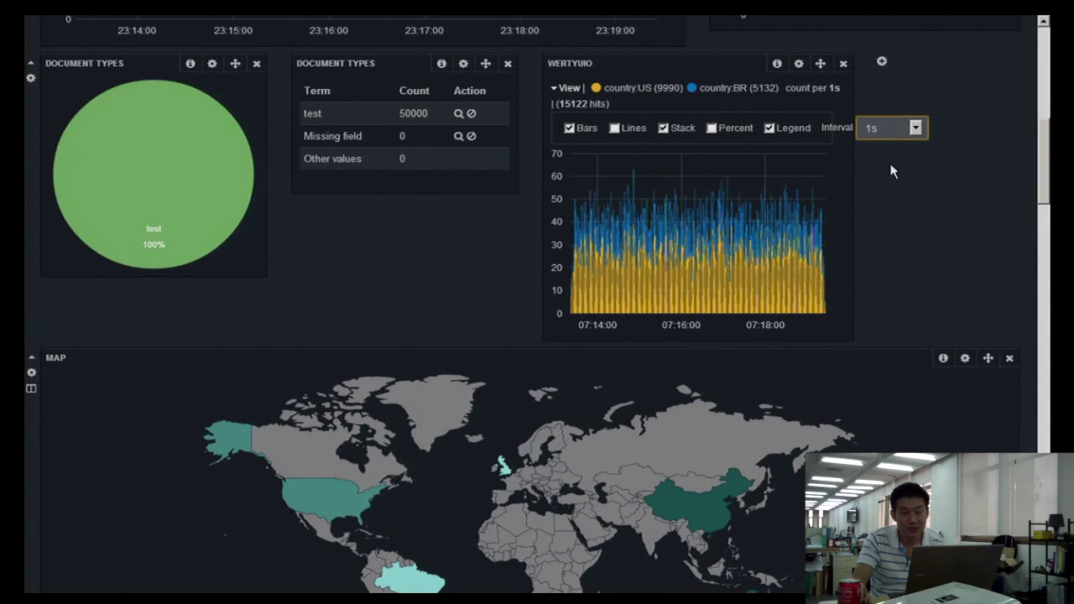
{"action": "left_click", "coordinate": [891, 134]}
{"action": "left_click", "coordinate": [886, 219]}
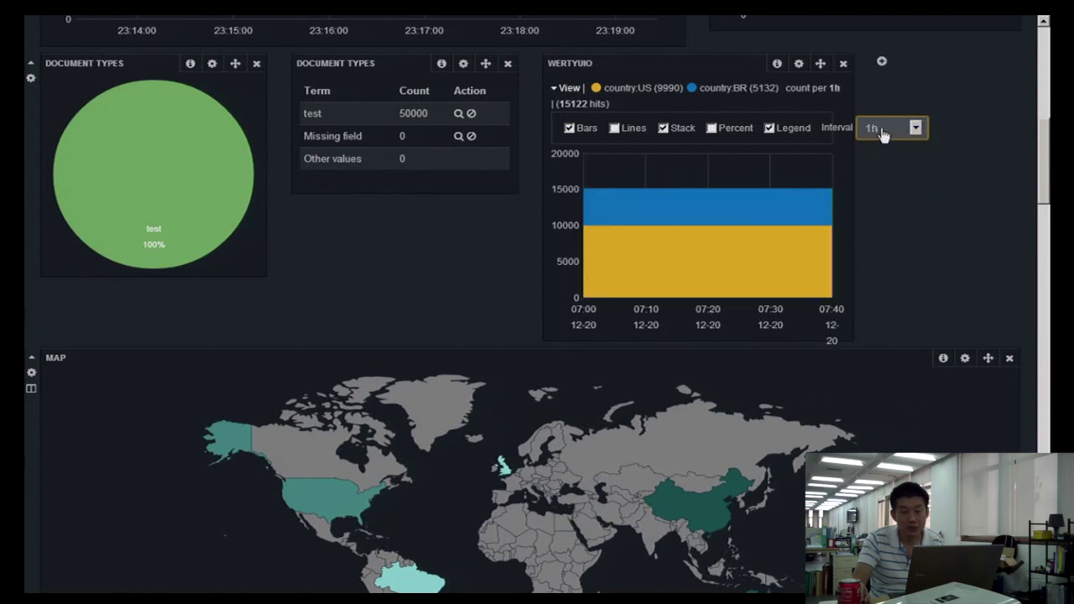
{"action": "left_click", "coordinate": [881, 131]}
{"action": "left_click", "coordinate": [892, 194]}
{"action": "left_click", "coordinate": [890, 129]}
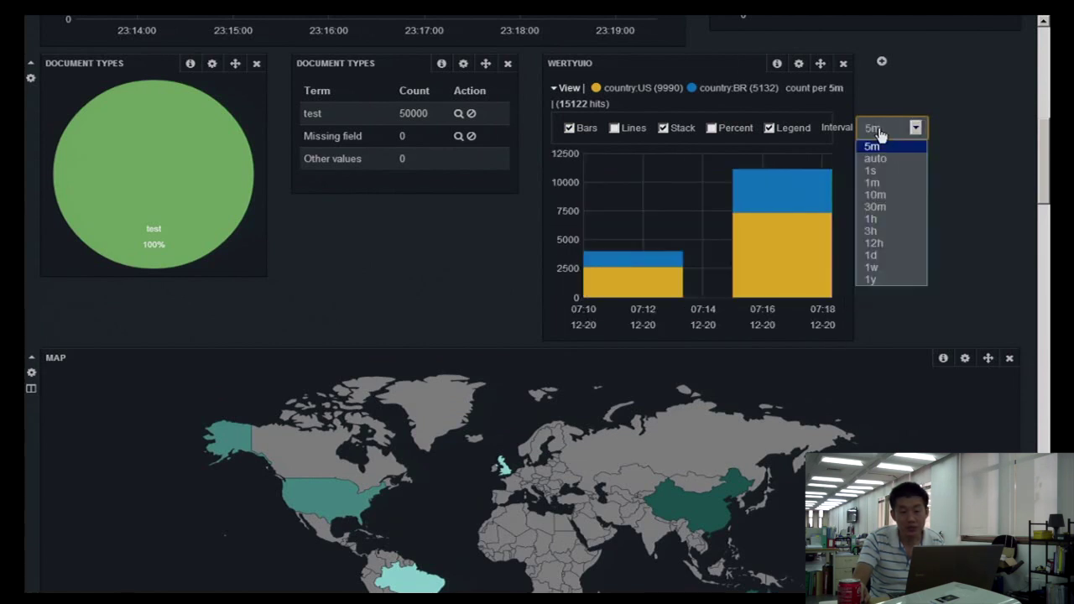
{"action": "left_click", "coordinate": [892, 174]}
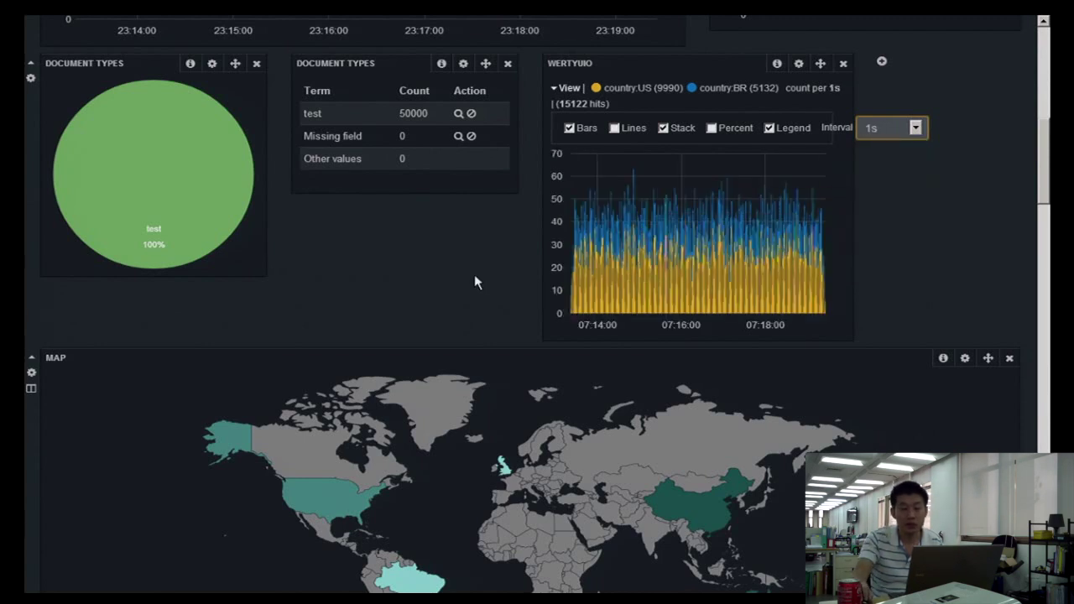
{"action": "scroll", "coordinate": [480, 278], "scroll_direction": "up", "scroll_amount": 1}
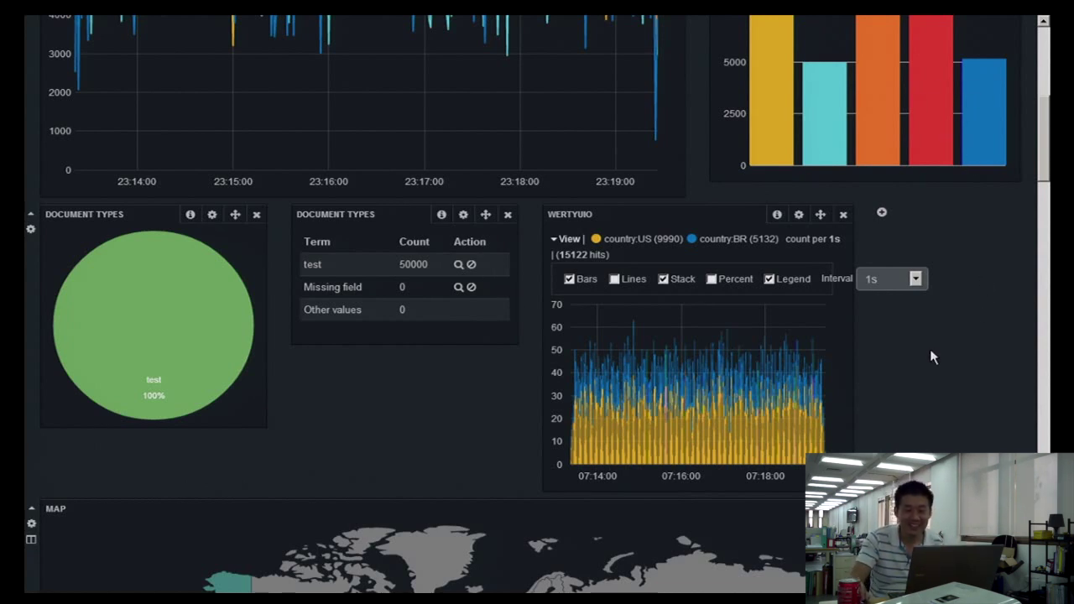
Scroll through the dashboard panels and toggle full-screen view with F11
{"action": "scroll", "coordinate": [941, 329], "scroll_direction": "down", "scroll_amount": 2}
{"action": "scroll", "coordinate": [941, 329], "scroll_direction": "down", "scroll_amount": 4}
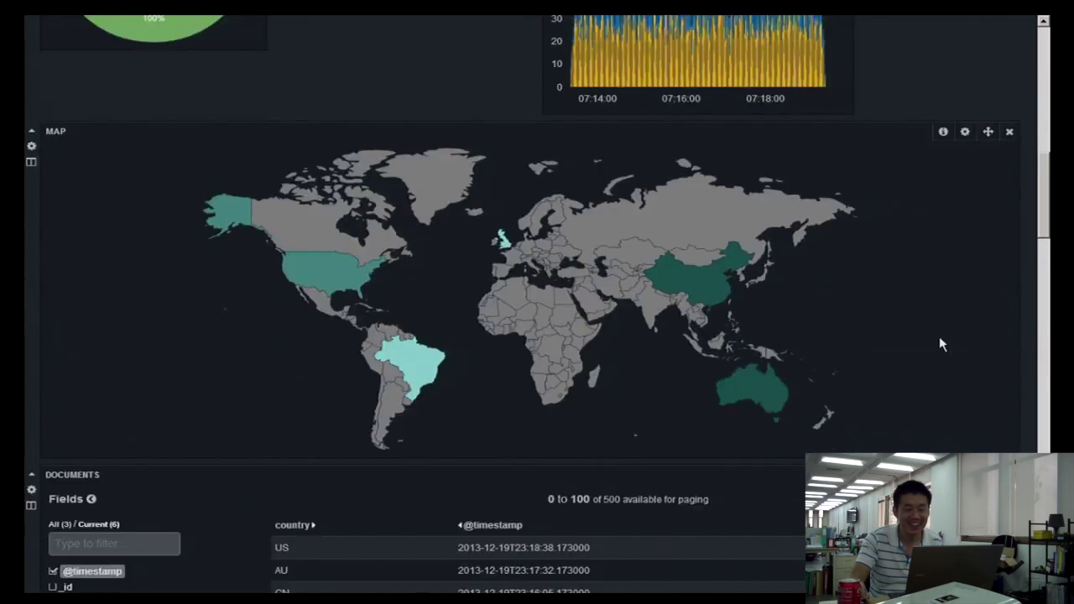
{"action": "scroll", "coordinate": [957, 334], "scroll_direction": "up", "scroll_amount": 8}
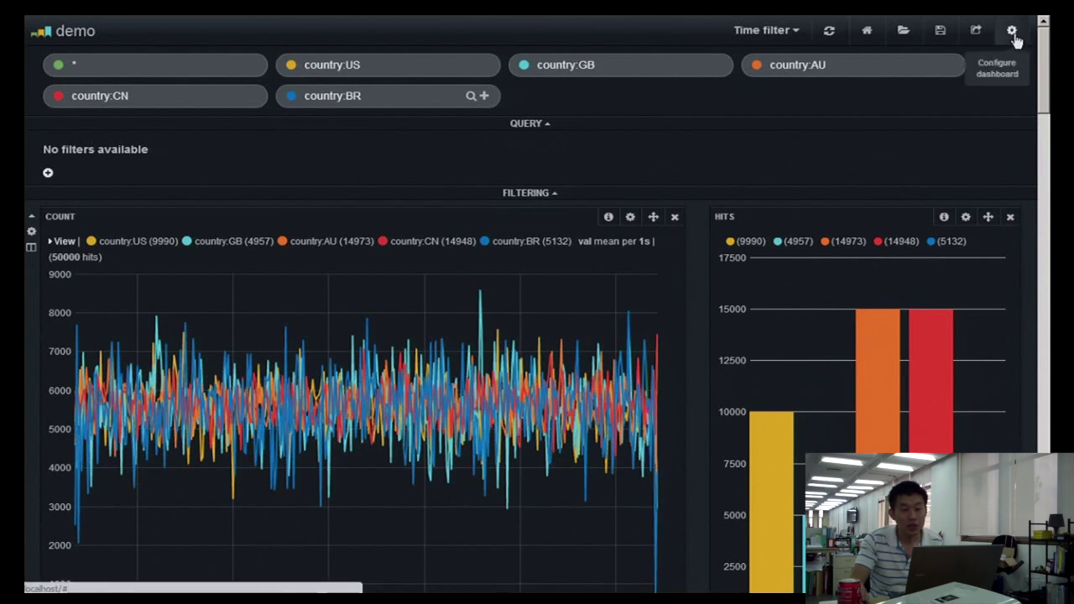
{"action": "key", "text": "F11"}
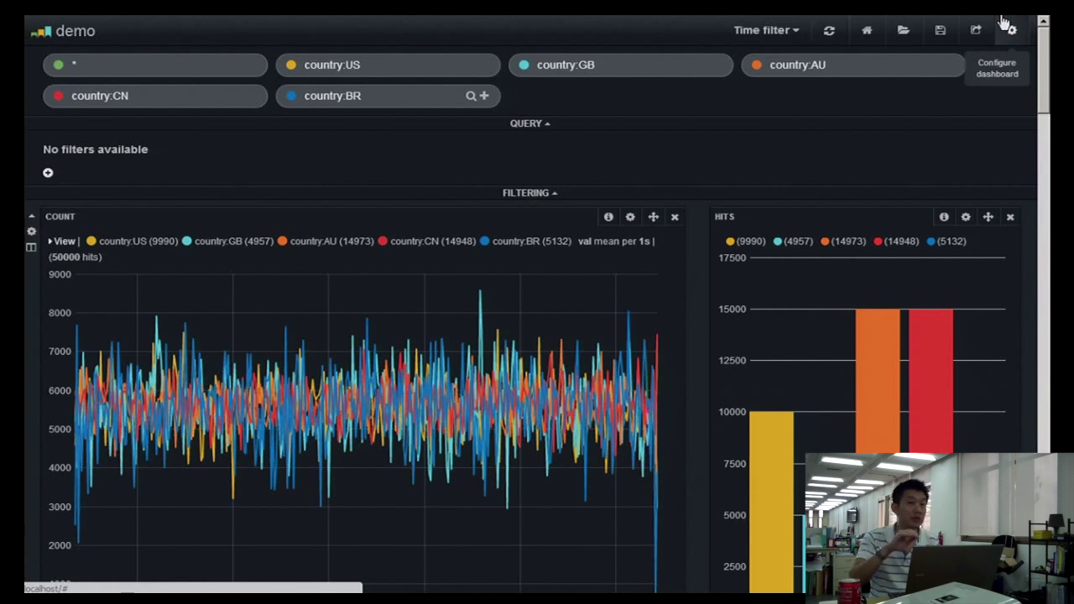
{"action": "key", "text": "F11"}
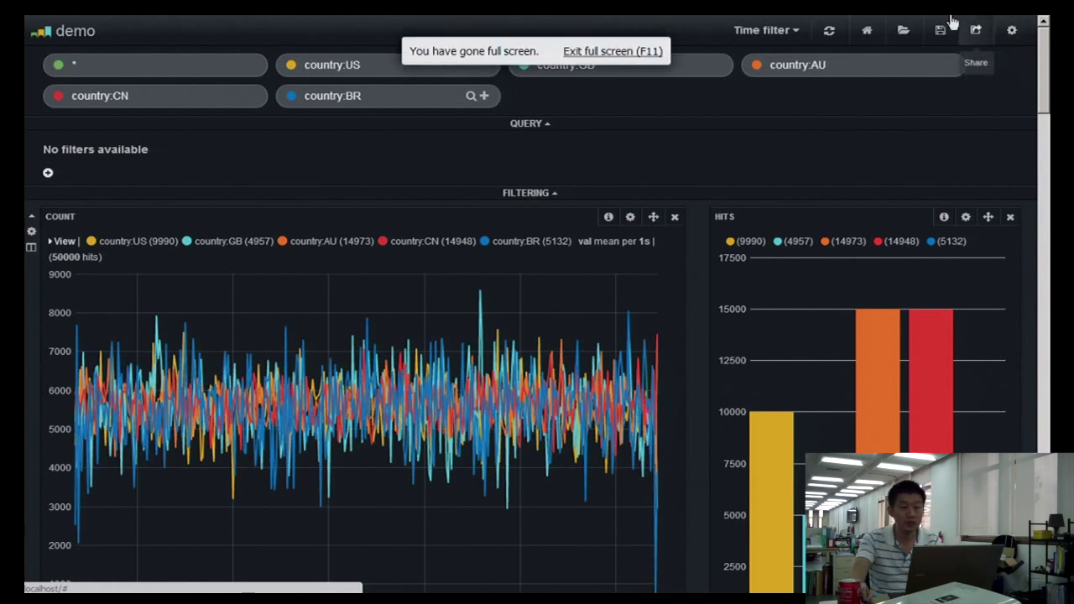
{"action": "left_click", "coordinate": [611, 57]}
Browse the Elasticsearch Hadoop integration page, then return to the Hands-On Demo slide
{"action": "left_click", "coordinate": [315, 40]}
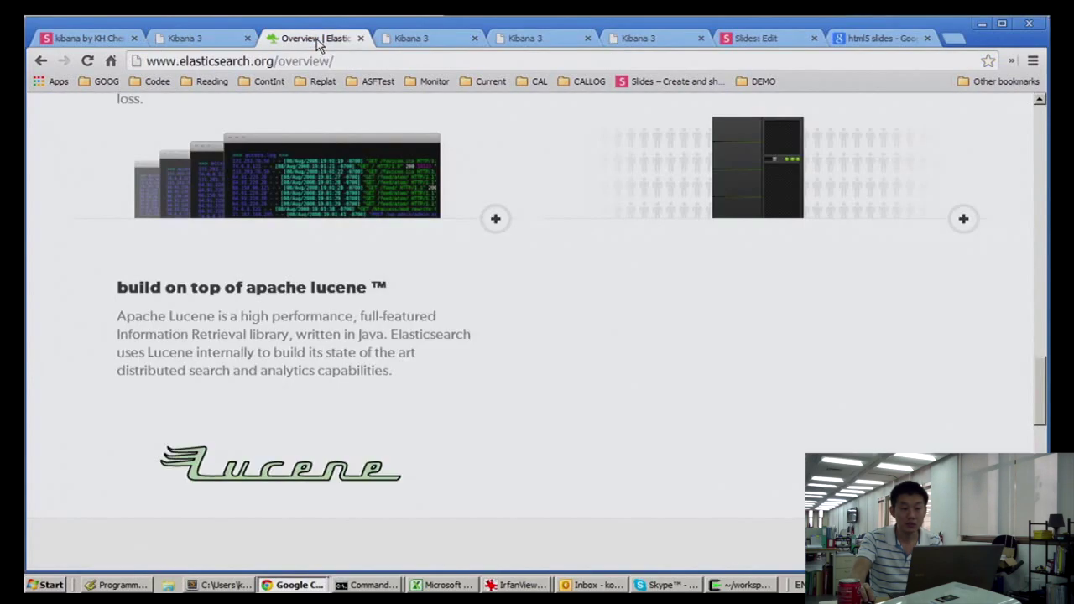
{"action": "scroll", "coordinate": [690, 240], "scroll_direction": "up", "scroll_amount": 15}
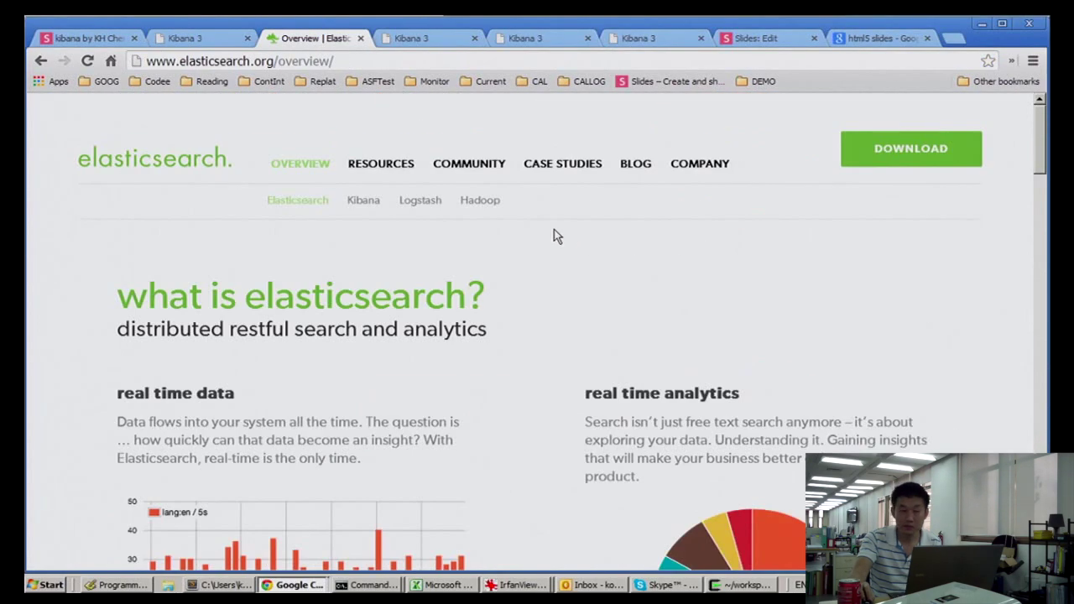
{"action": "left_click", "coordinate": [485, 203]}
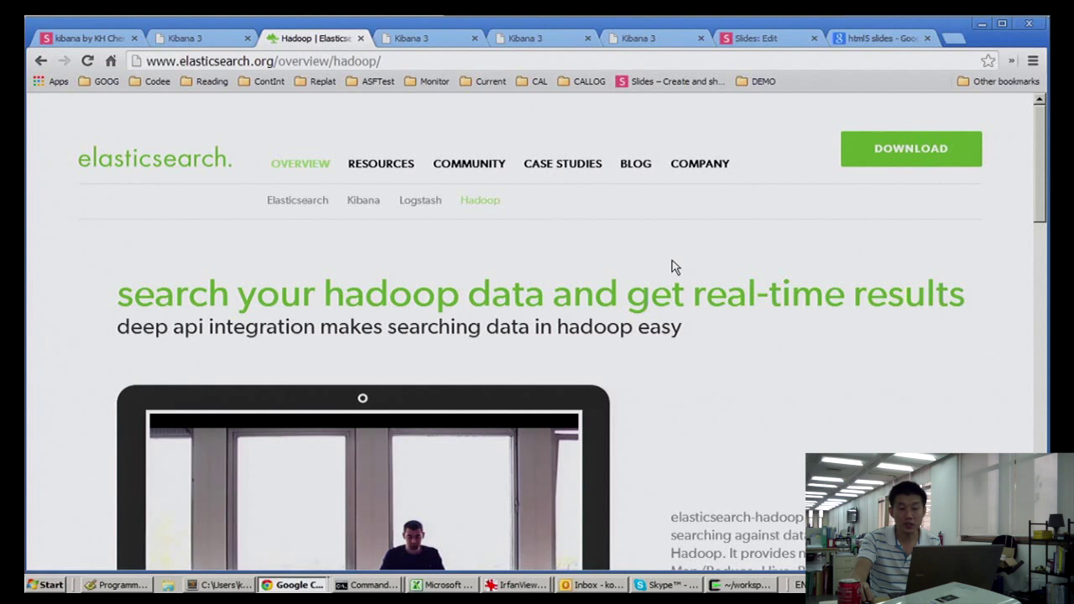
{"action": "scroll", "coordinate": [698, 283], "scroll_direction": "down", "scroll_amount": 1}
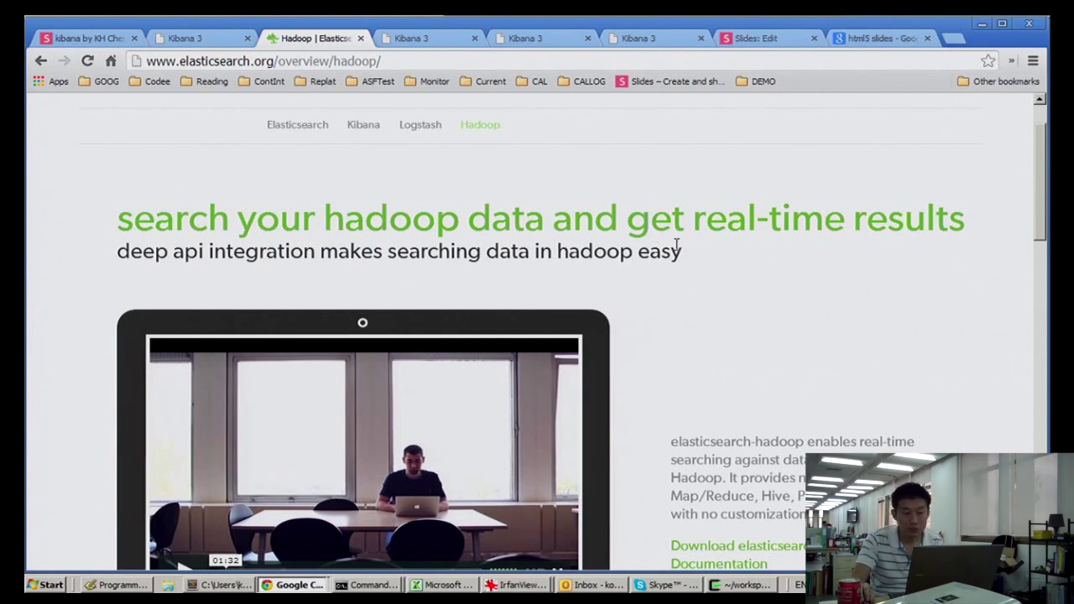
{"action": "left_click", "coordinate": [168, 39]}
{"action": "left_click", "coordinate": [80, 39]}
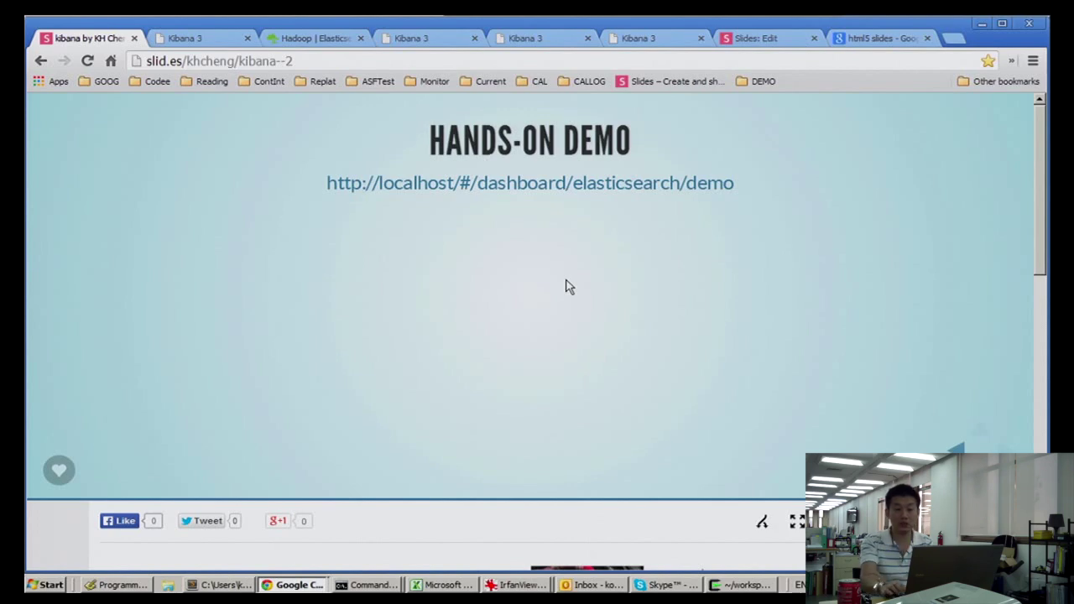
Step back to the Why slide and bring the http-server command window forward
{"action": "key", "text": "Left"}
{"action": "key", "text": "Left"}
{"action": "key", "text": "Left"}
{"action": "key", "text": "Left"}
{"action": "key", "text": "Left"}
{"action": "key", "text": "Left"}
{"action": "key", "text": "Left"}
{"action": "key", "text": "Left"}
{"action": "key", "text": "Left"}
{"action": "key", "text": "Left"}
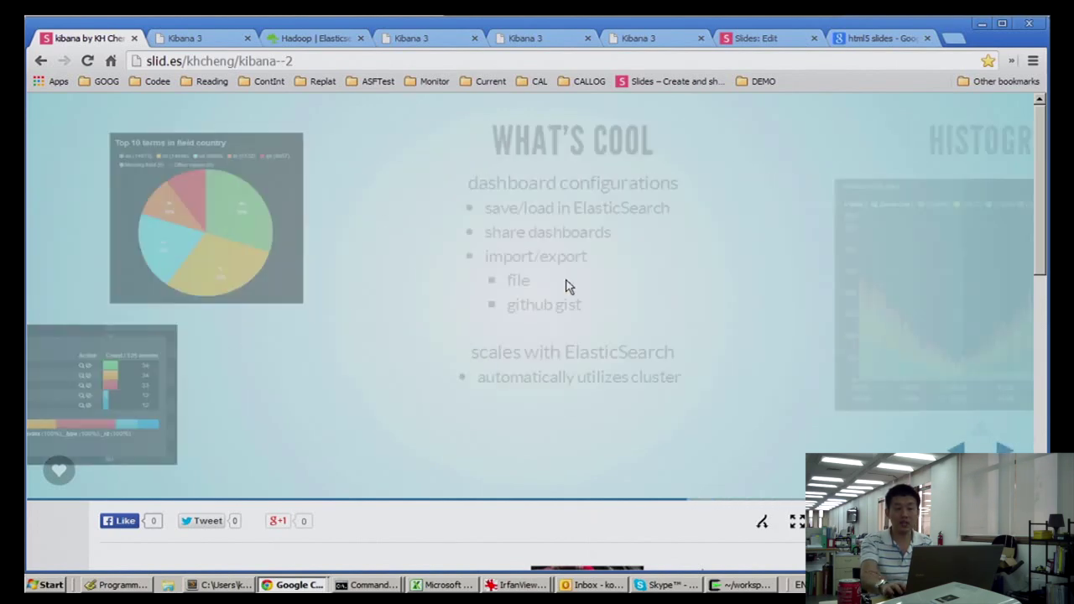
{"action": "key", "text": "Left"}
{"action": "key", "text": "Left"}
{"action": "key", "text": "Left"}
{"action": "key", "text": "Left"}
{"action": "key", "text": "Left"}
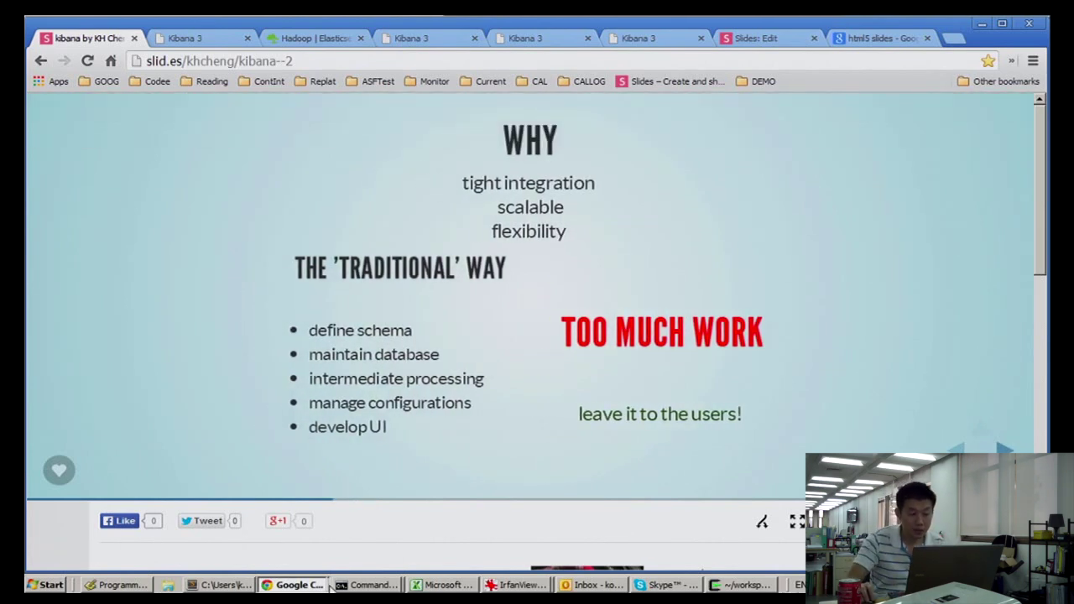
{"action": "left_click", "coordinate": [365, 585]}
{"action": "left_click", "coordinate": [366, 558]}
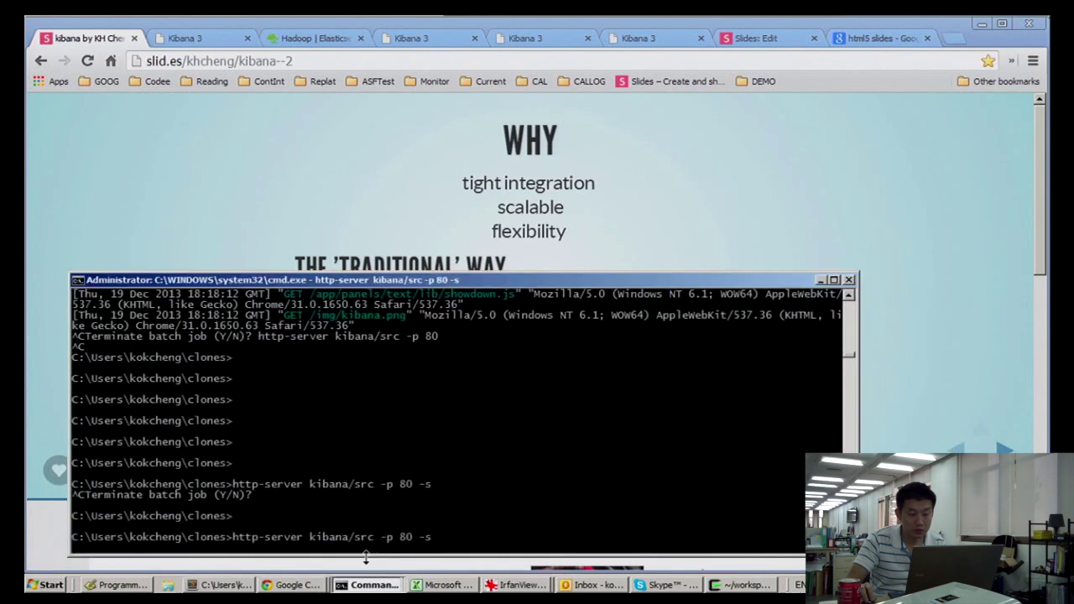
Stop and rerun 'http-server kibana/src -p 80 -s' in the command window
{"action": "left_click_drag", "start_coordinate": [436, 284], "coordinate": [437, 141]}
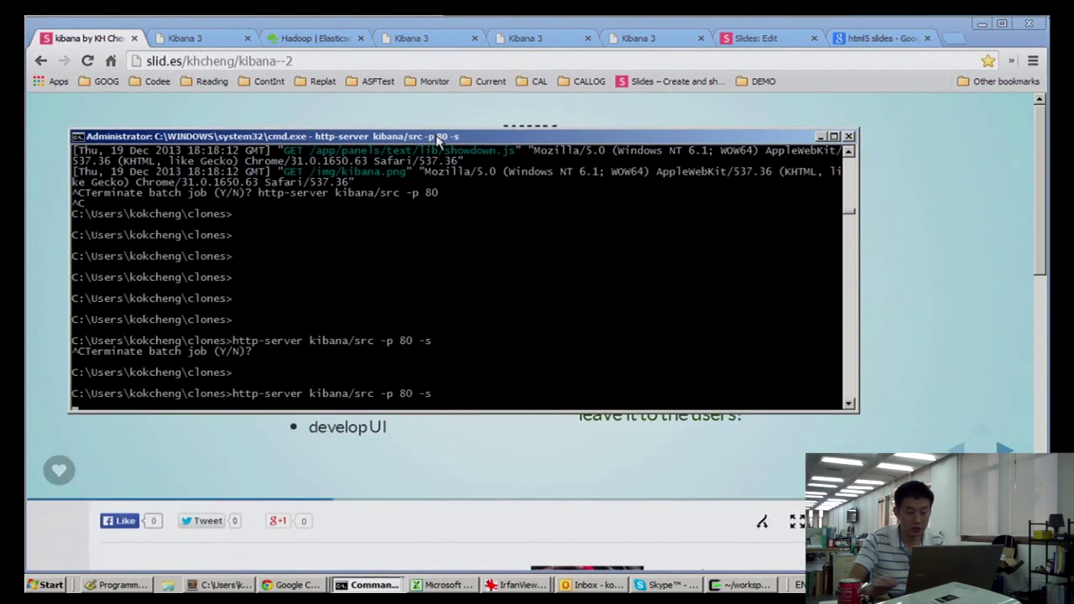
{"action": "key", "text": "ctrl+c"}
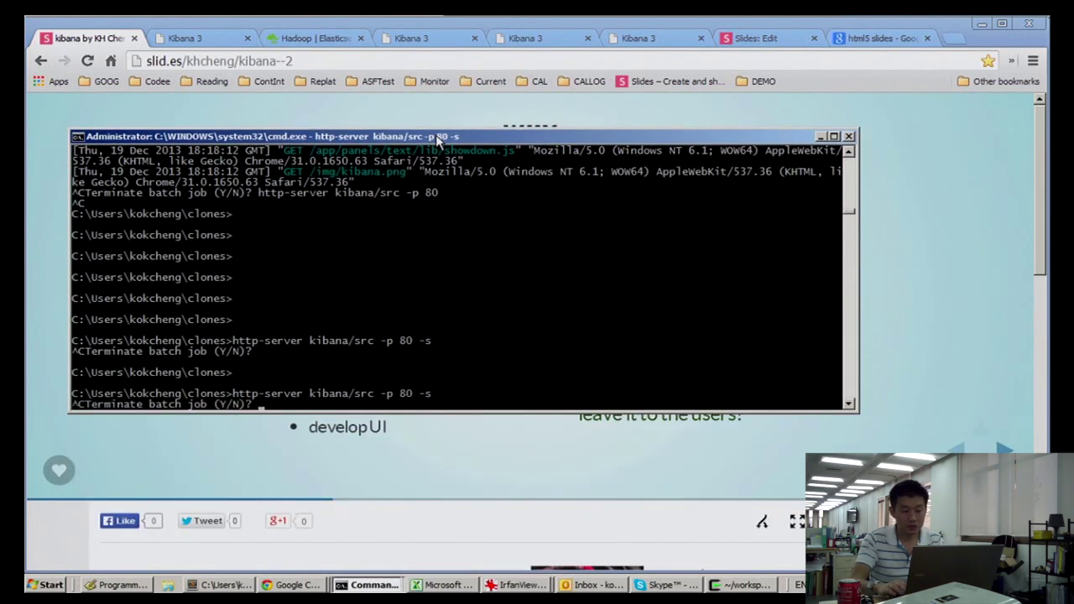
{"action": "key", "text": "ctrl+v"}
{"action": "key", "text": "ctrl+c"}
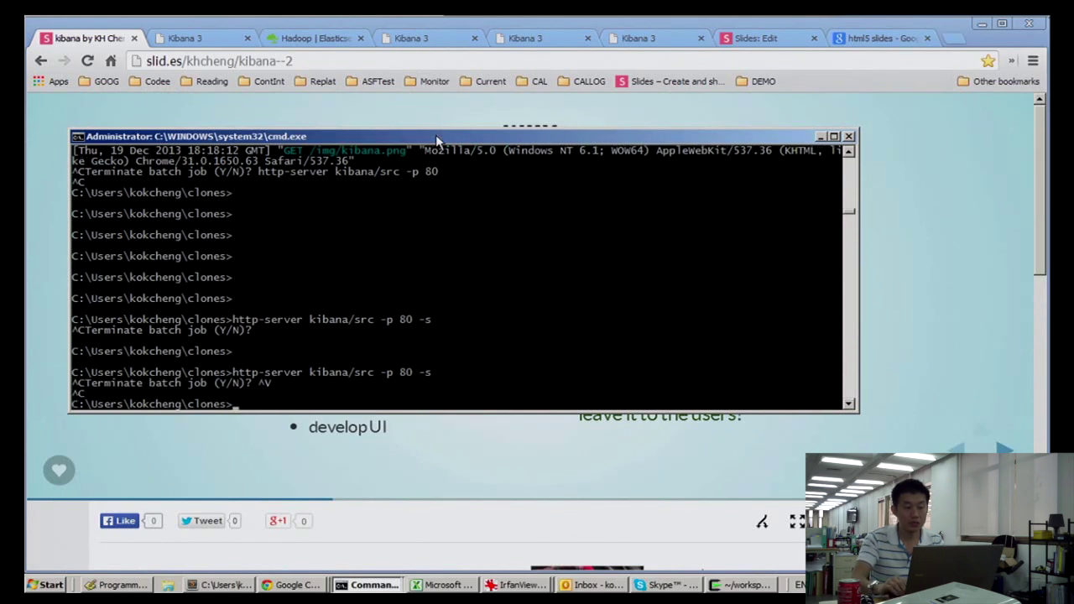
{"action": "key", "text": "Up"}
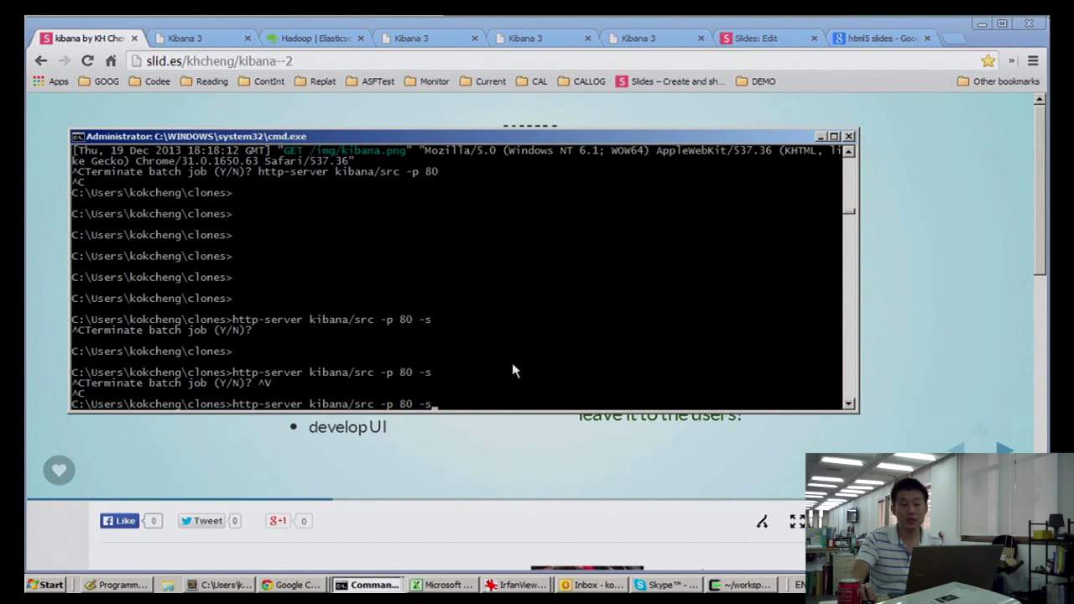
{"action": "key", "text": "Return"}
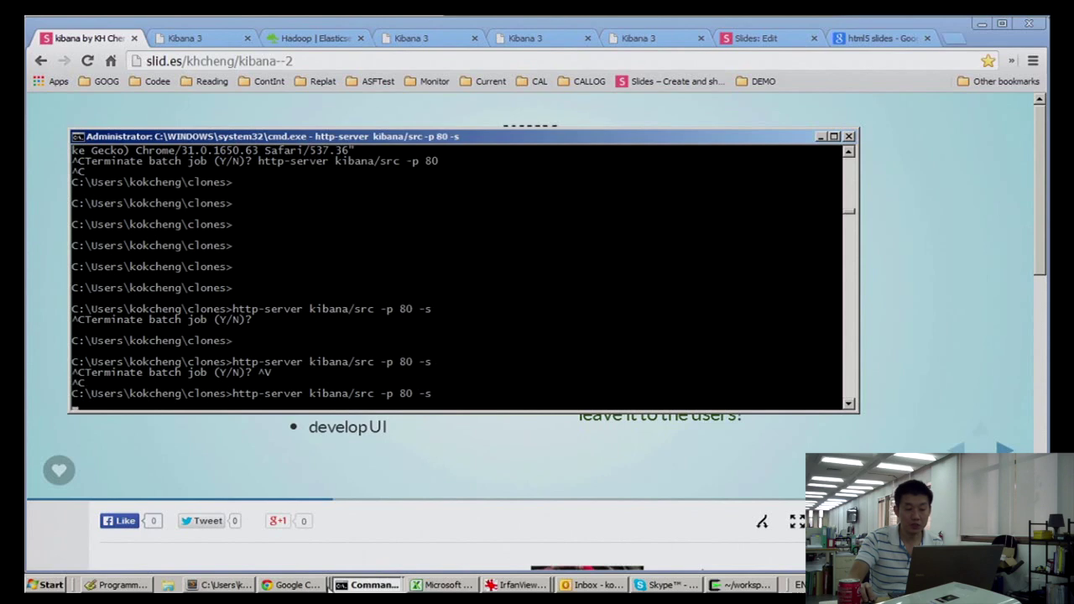
Return to the Kibana demo dashboard tab in Chrome
{"action": "left_click", "coordinate": [373, 587]}
{"action": "left_click", "coordinate": [372, 540]}
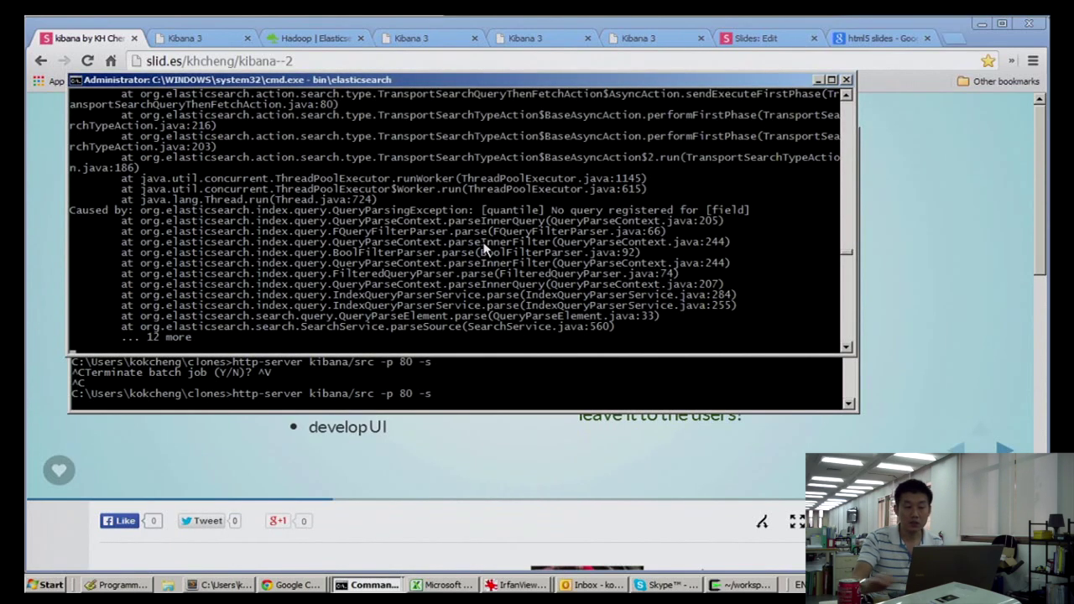
{"action": "left_click", "coordinate": [933, 300]}
{"action": "left_click", "coordinate": [197, 38]}
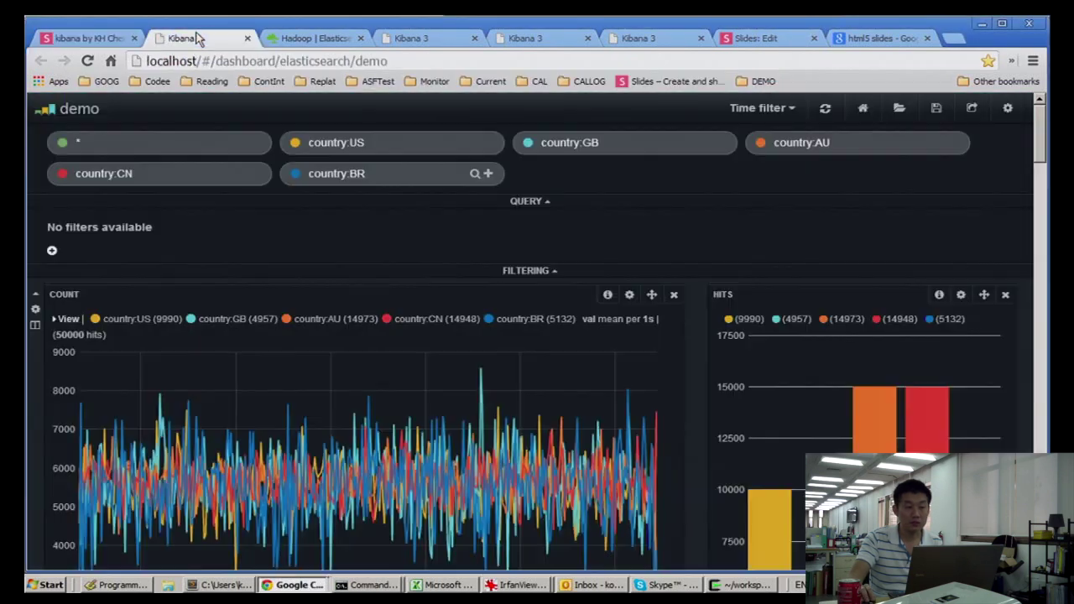
Load the Kibana welcome page at localhost/
{"action": "left_click_drag", "start_coordinate": [202, 61], "coordinate": [630, 61]}
{"action": "key", "text": "BackSpace"}
{"action": "key", "text": "Return"}
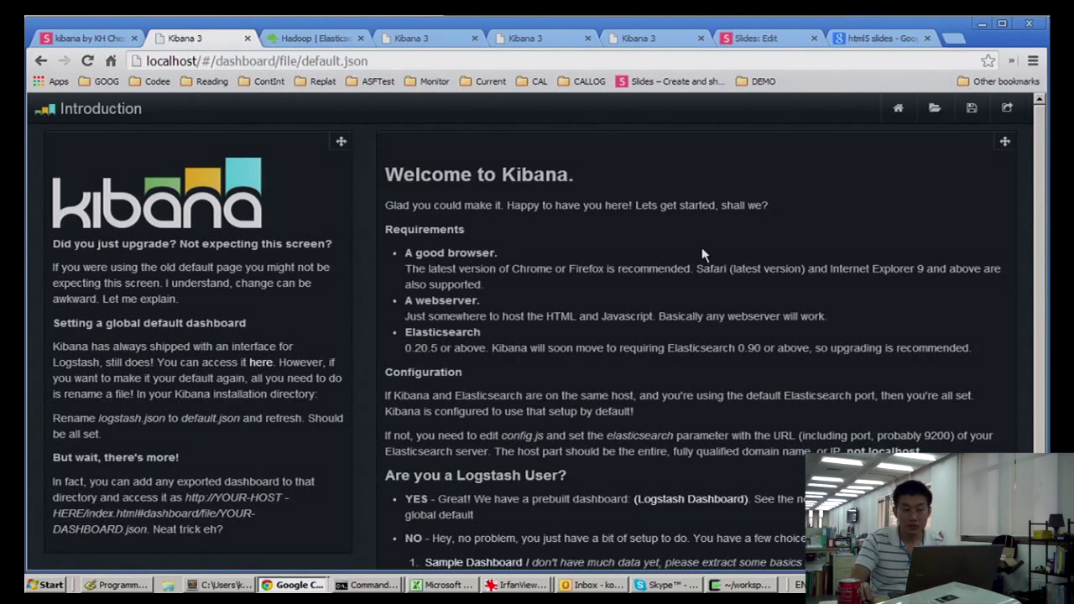
{"action": "scroll", "coordinate": [705, 253], "scroll_direction": "down", "scroll_amount": 1}
Look over the Logstash Dashboard, then go back and open the Sample Dashboard
{"action": "left_click", "coordinate": [713, 444]}
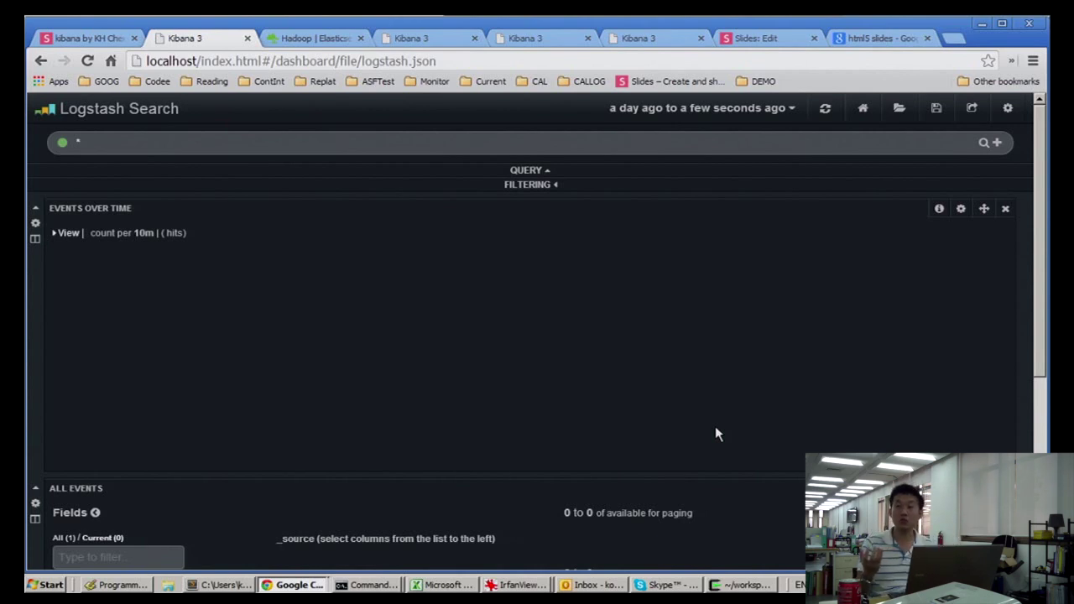
{"action": "scroll", "coordinate": [604, 326], "scroll_direction": "down", "scroll_amount": 3}
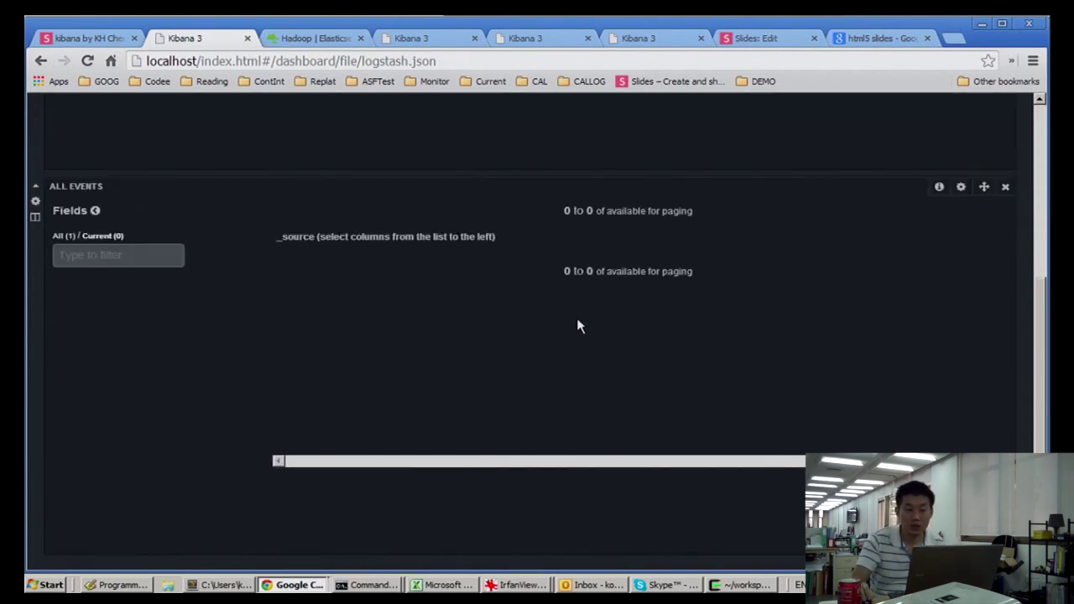
{"action": "scroll", "coordinate": [566, 319], "scroll_direction": "up", "scroll_amount": 3}
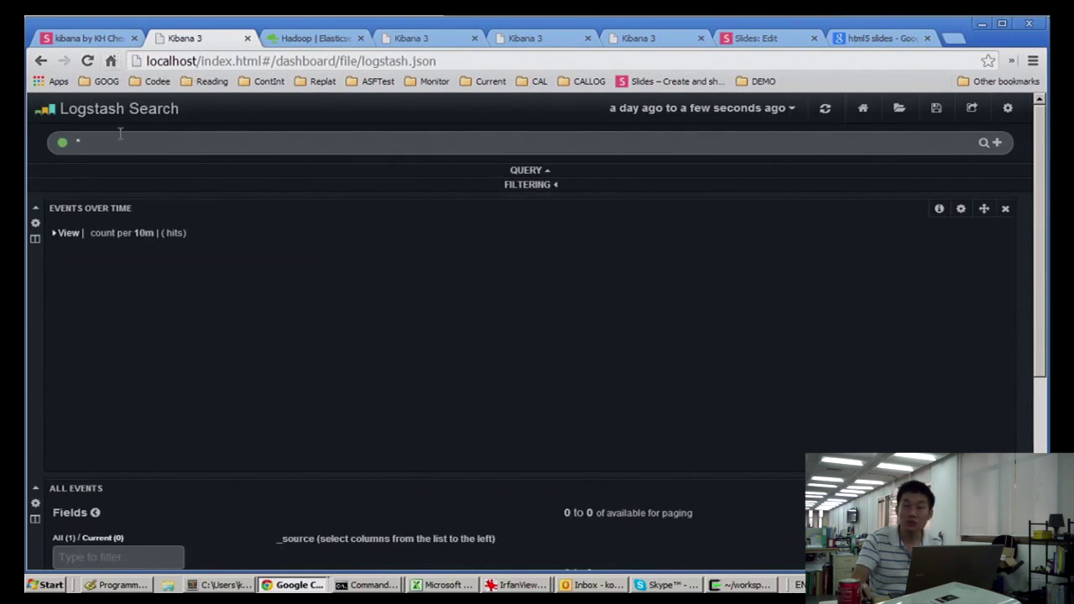
{"action": "left_click", "coordinate": [40, 60]}
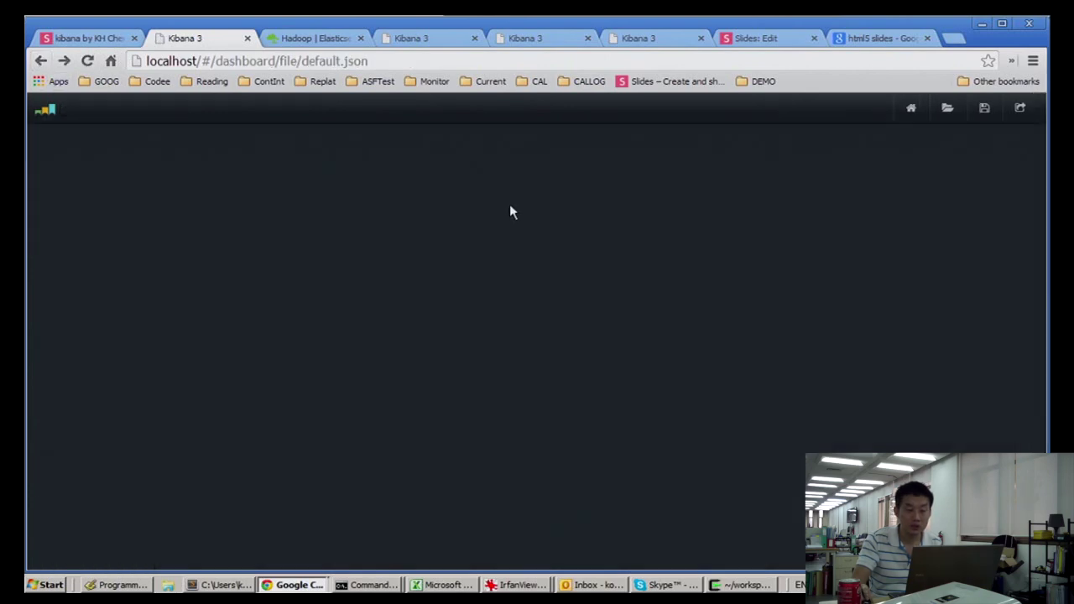
{"action": "left_click", "coordinate": [483, 509]}
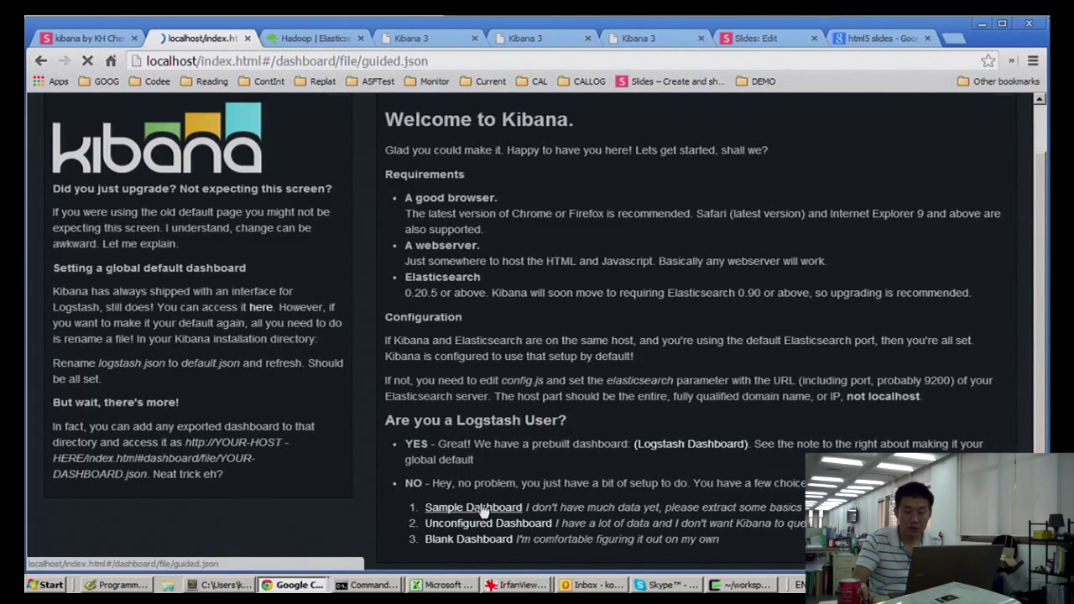